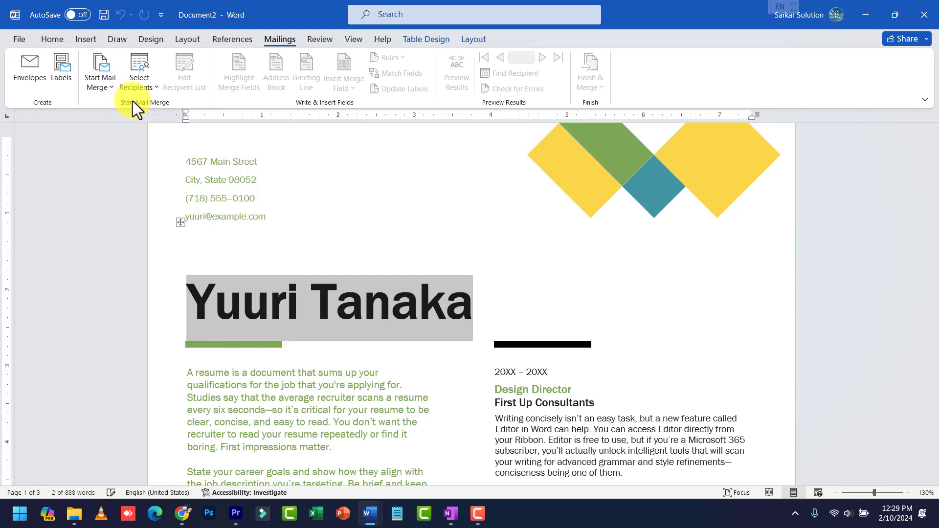
Deselect the name heading and scroll through the current document
left_click(470, 384)
scroll(470, 384, "down", 2)
scroll(436, 342, "down", 2)
scroll(436, 342, "down", 1, "ctrl")
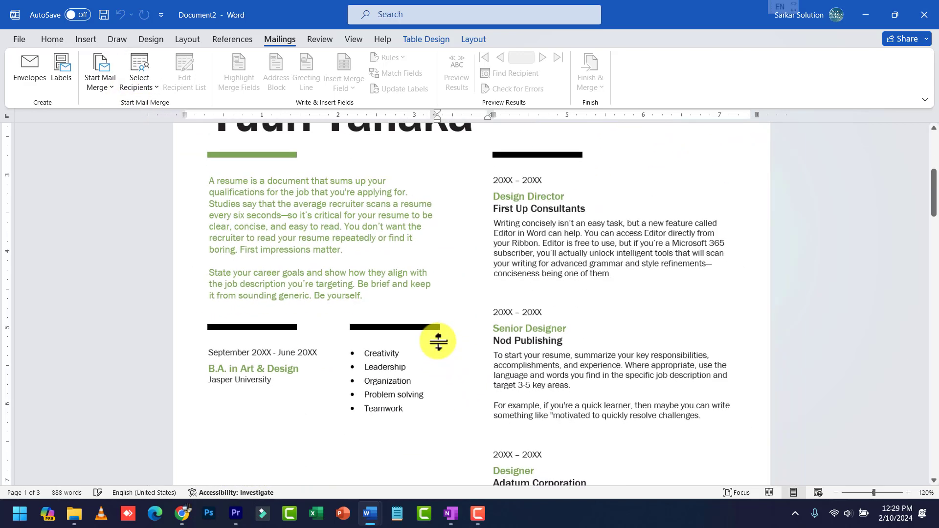
scroll(431, 322, "up", 2)
scroll(426, 314, "up", 3)
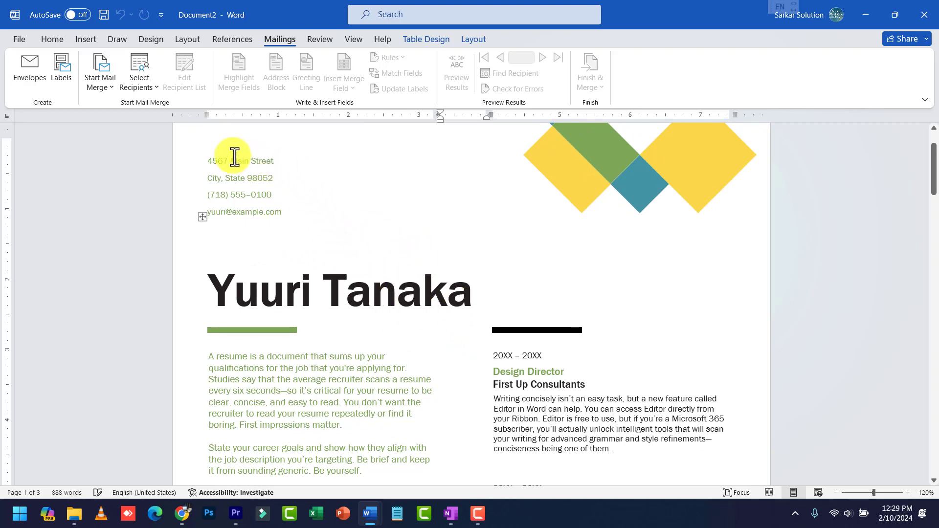
Search the new-document templates for Letters and preview the Bold nursing cover letter
left_click(21, 35)
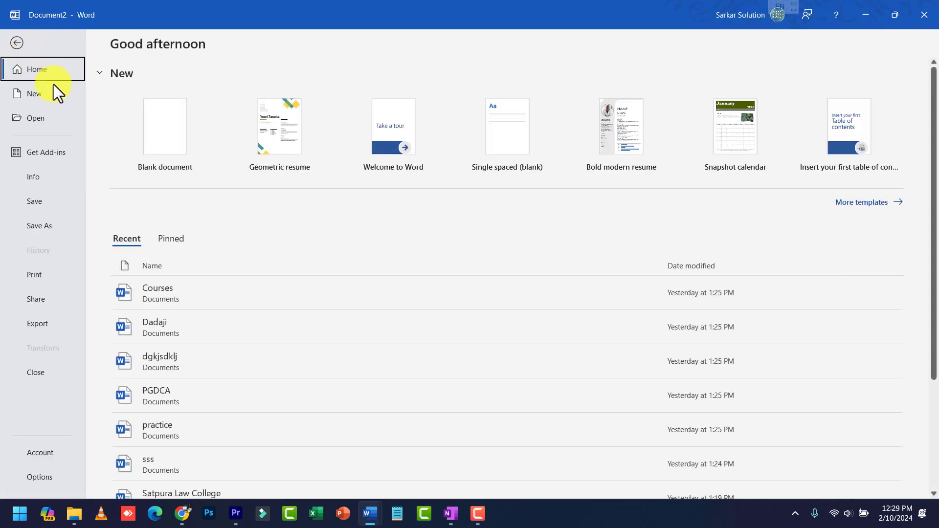
left_click(57, 99)
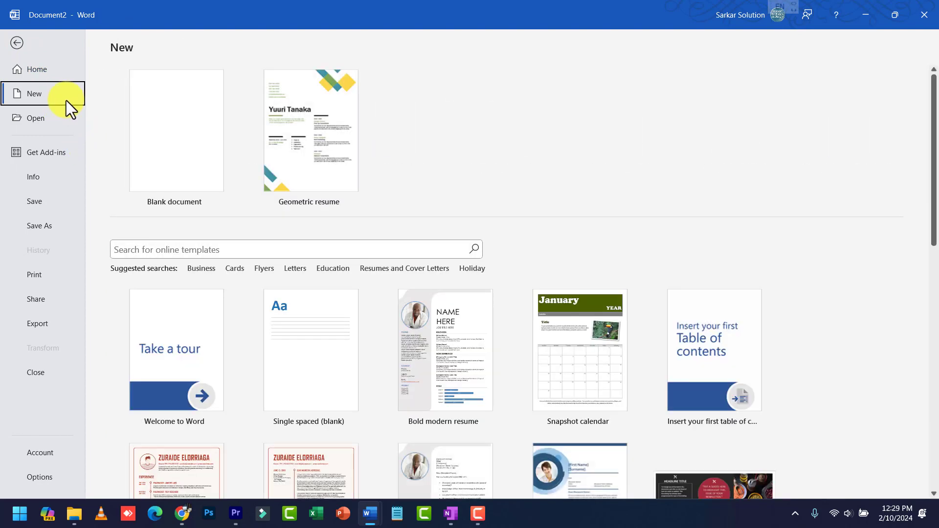
left_click(295, 269)
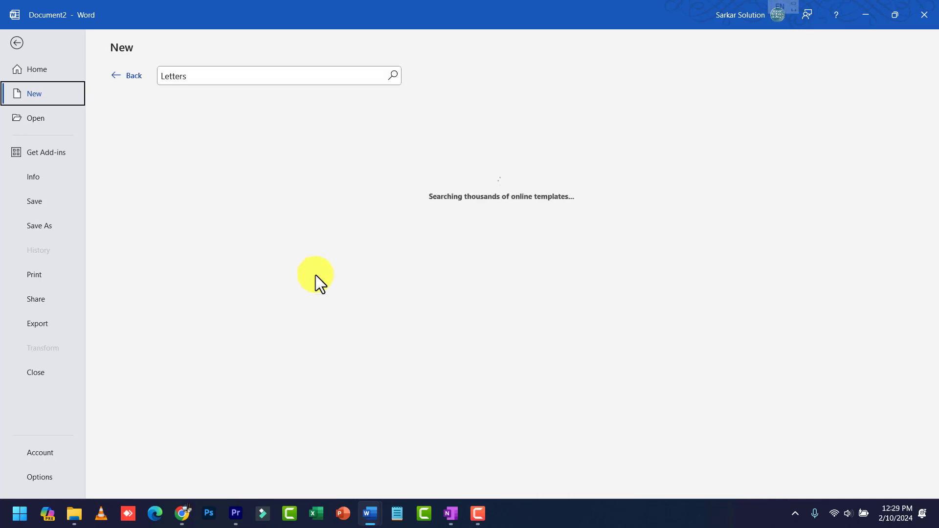
scroll(446, 330, "down", 3)
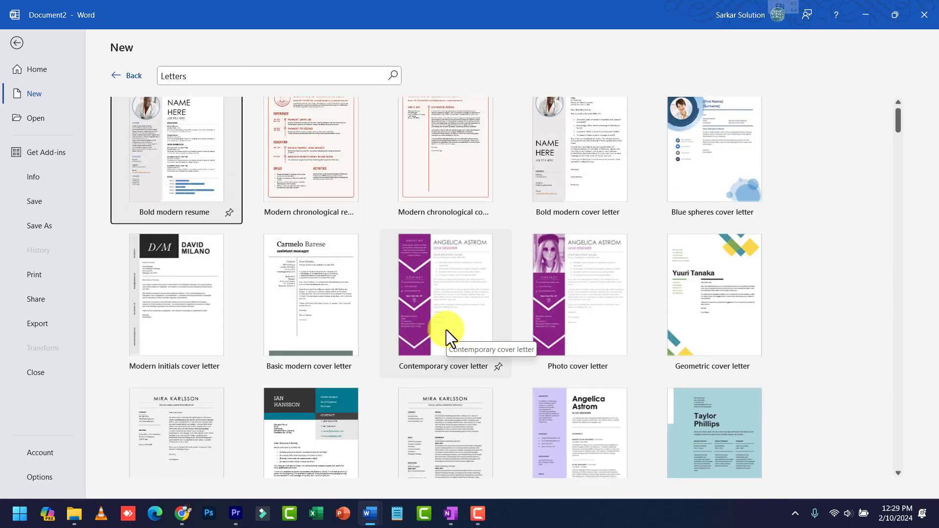
scroll(454, 323, "down", 1)
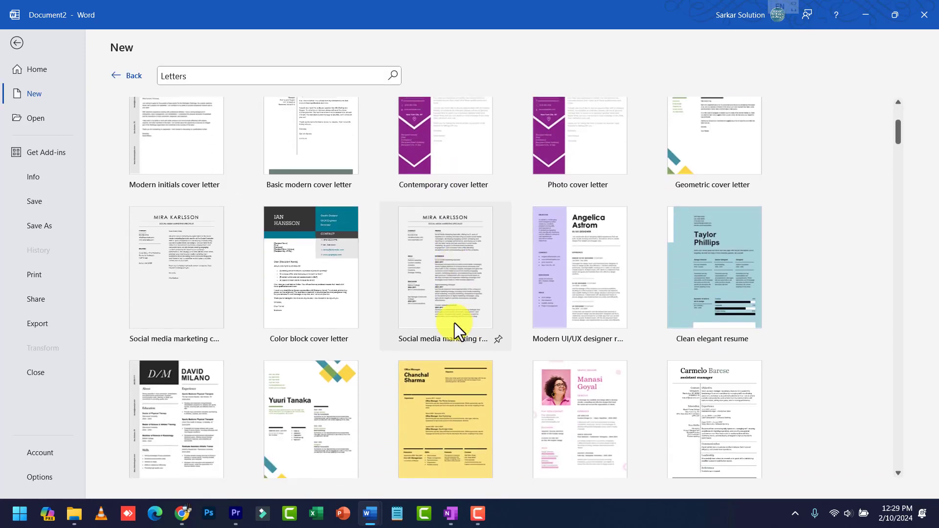
scroll(487, 334, "down", 1)
scroll(302, 374, "down", 1)
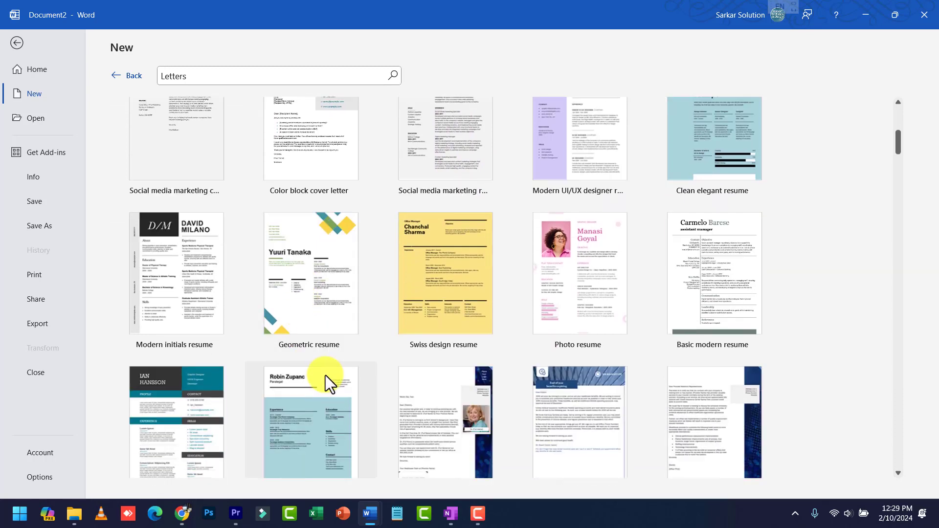
scroll(335, 367, "up", 3)
scroll(417, 345, "down", 3)
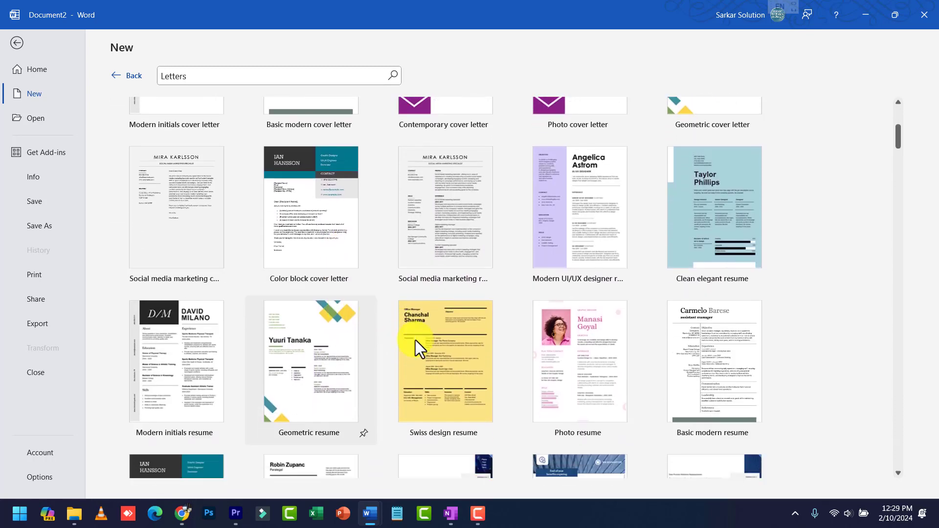
scroll(528, 361, "down", 1)
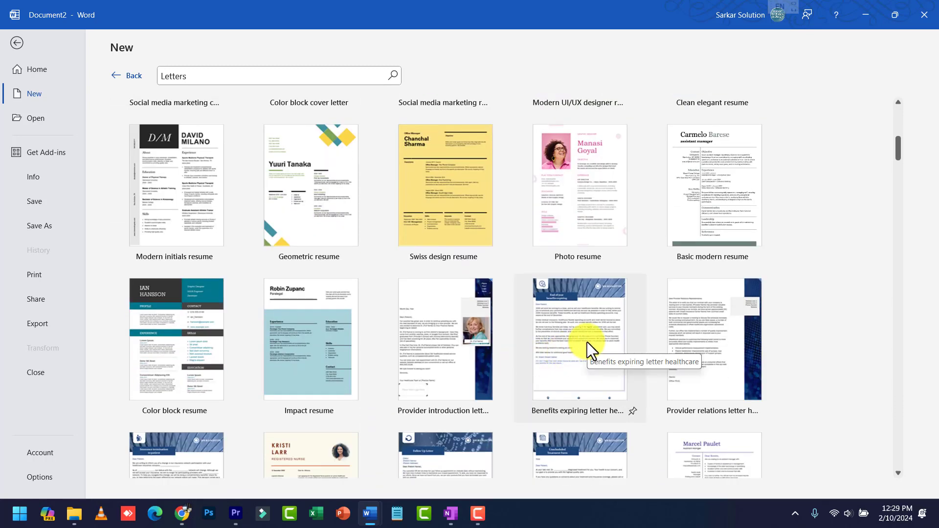
scroll(588, 342, "down", 1)
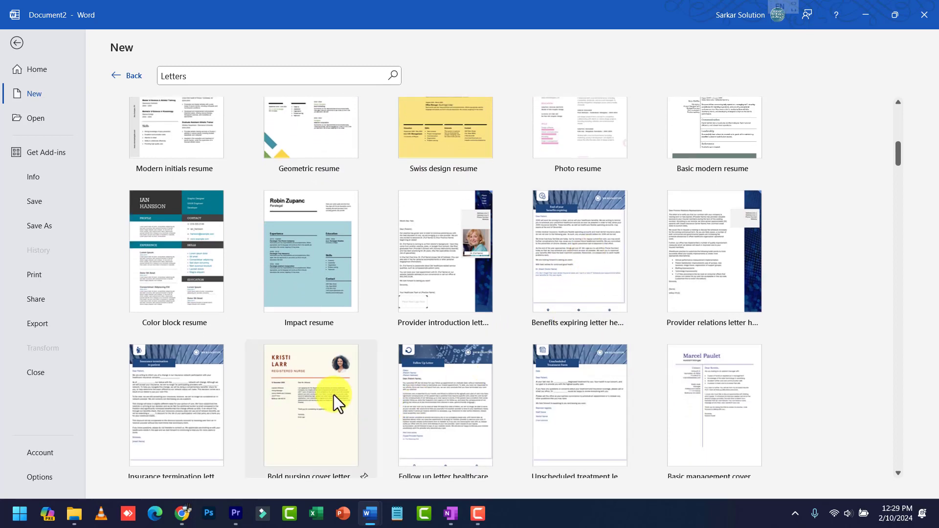
left_click(321, 388)
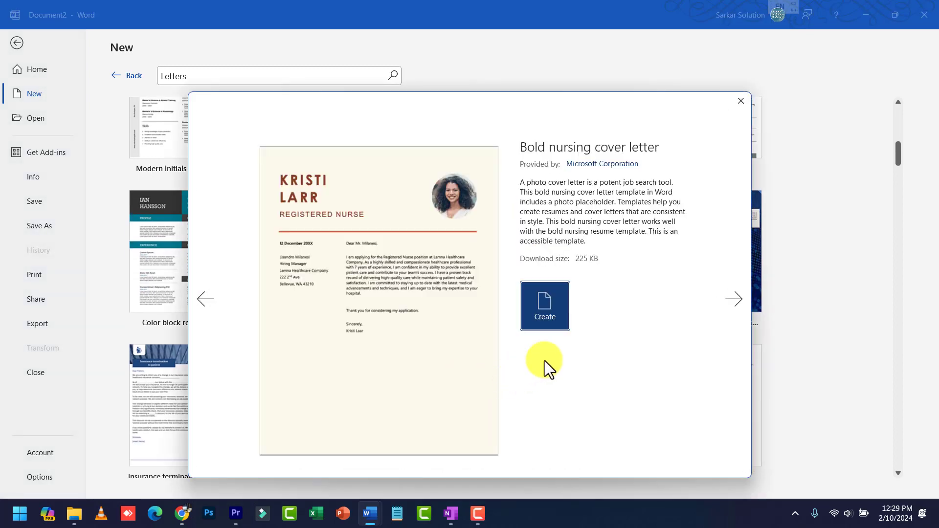
Create a document from the Bold nursing cover letter template and delete its circular photo
left_click(548, 302)
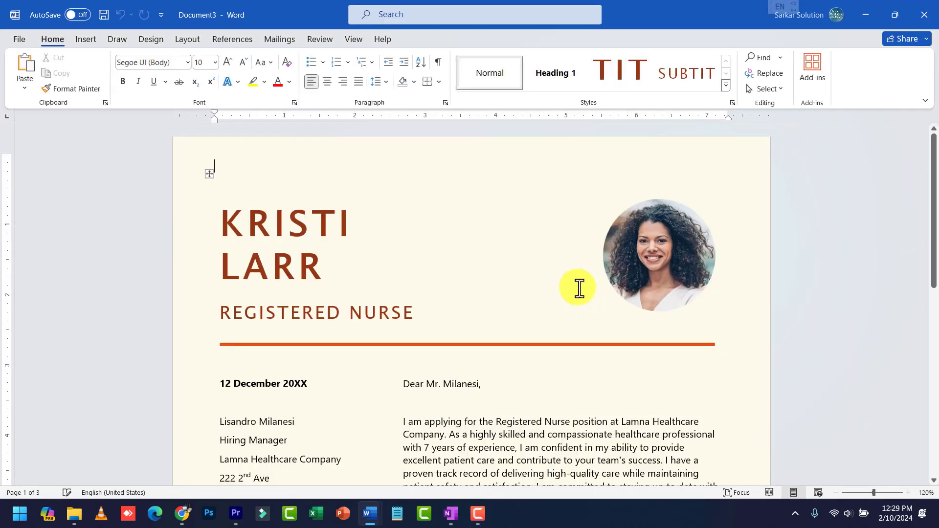
left_click(672, 250)
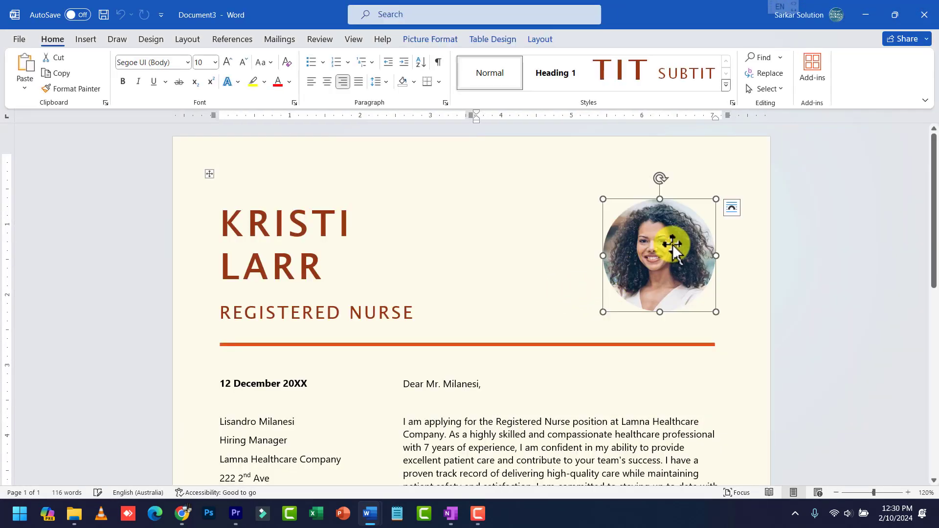
key("Delete")
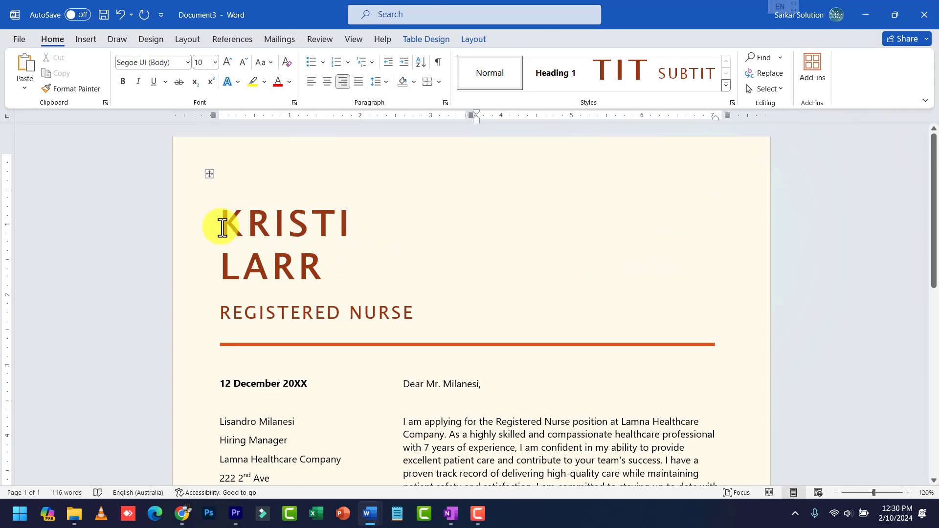
left_click_drag(223, 228, 325, 279)
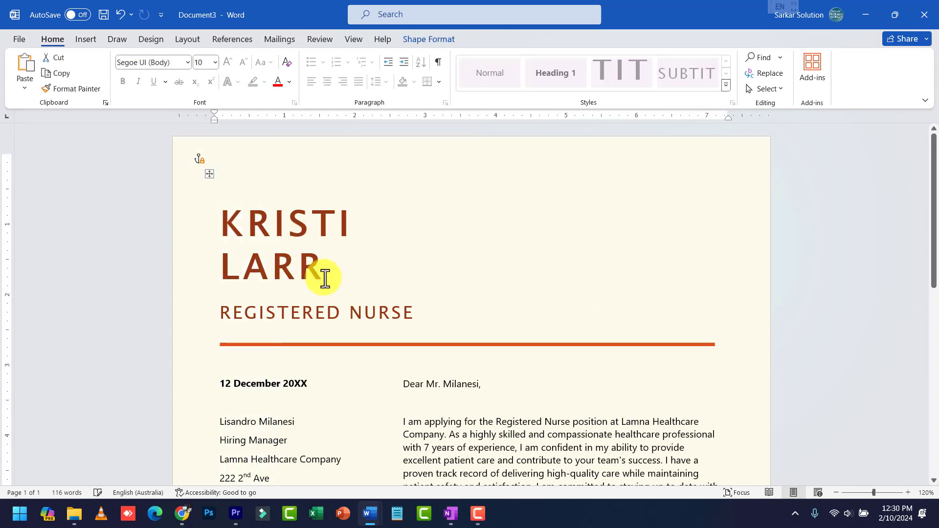
key("ctrl+z")
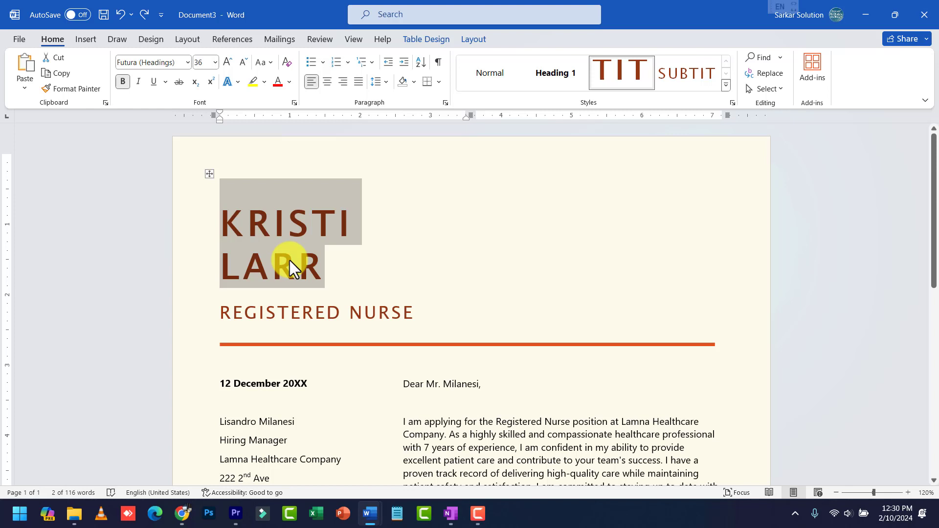
Review the new letter and select the signature name line
scroll(343, 289, "down", 3)
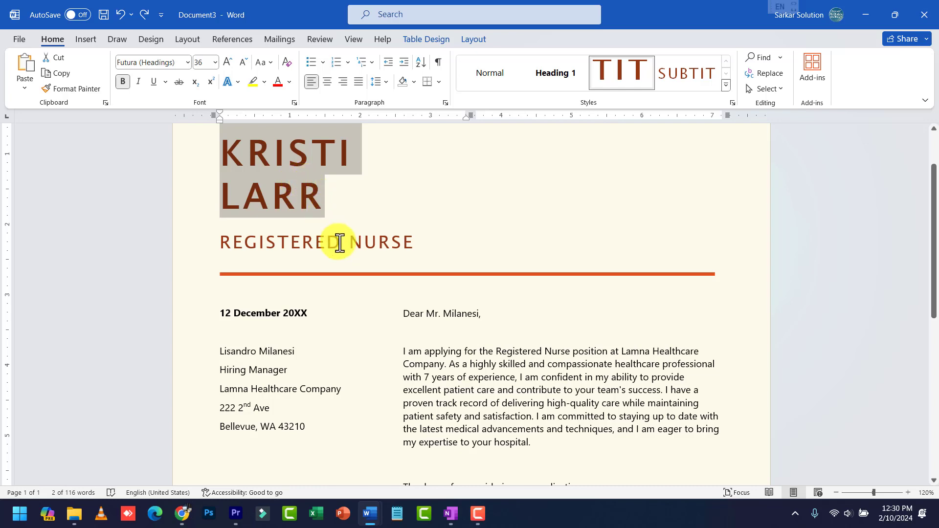
scroll(394, 321, "down", 3)
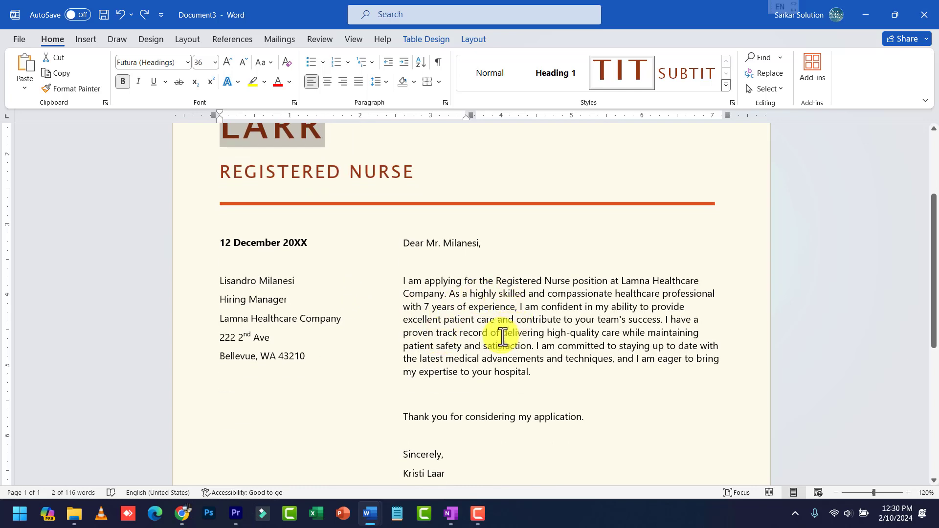
scroll(465, 328, "down", 3)
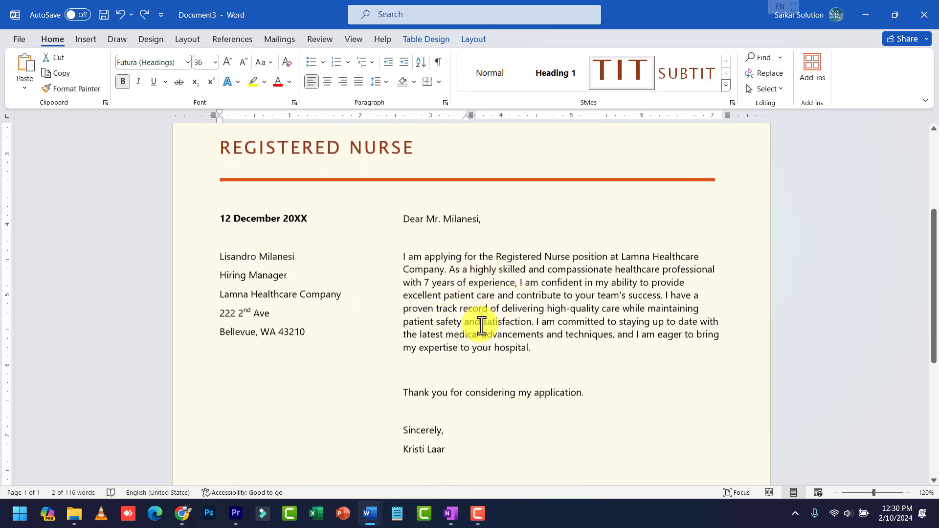
left_click(422, 404)
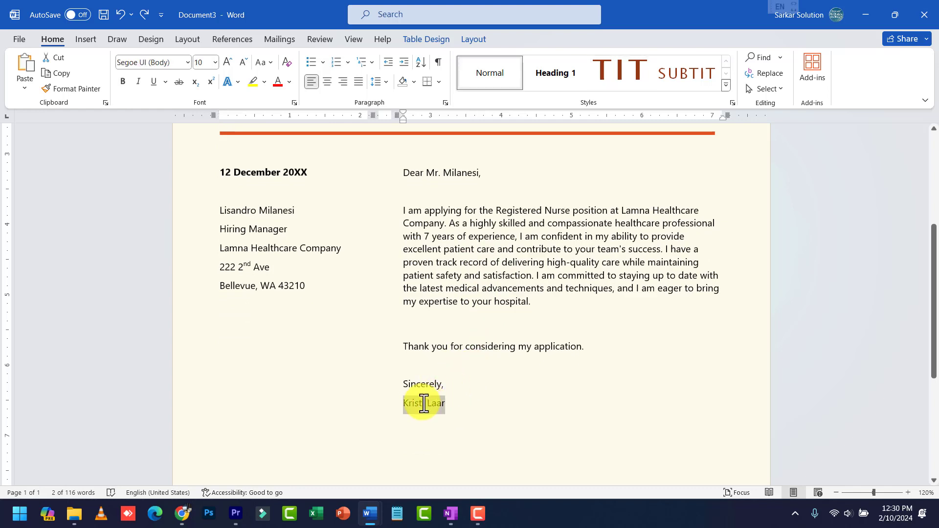
triple_click(423, 408)
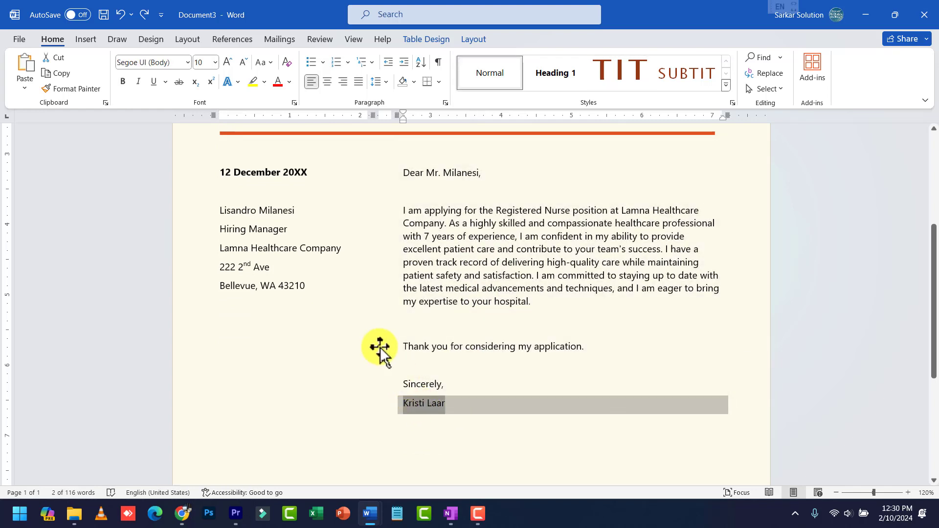
scroll(319, 266, "up", 6)
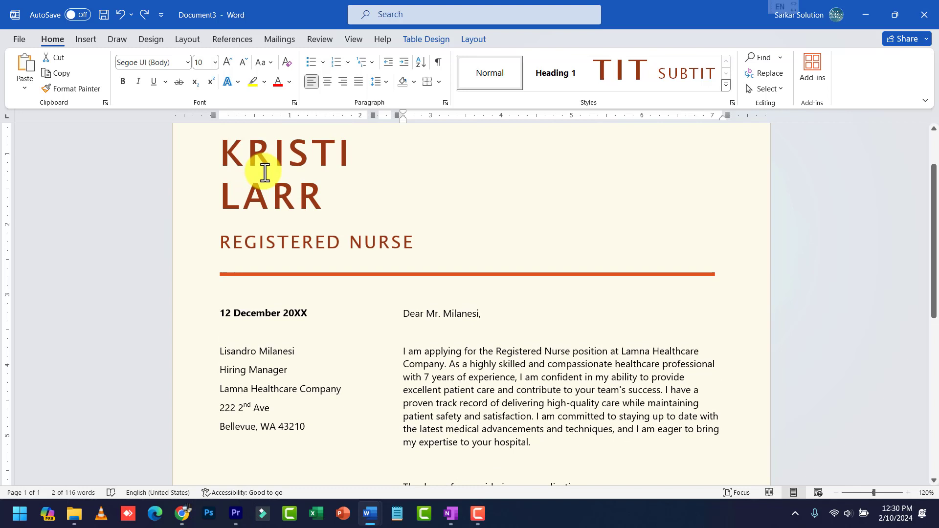
scroll(419, 365, "down", 3)
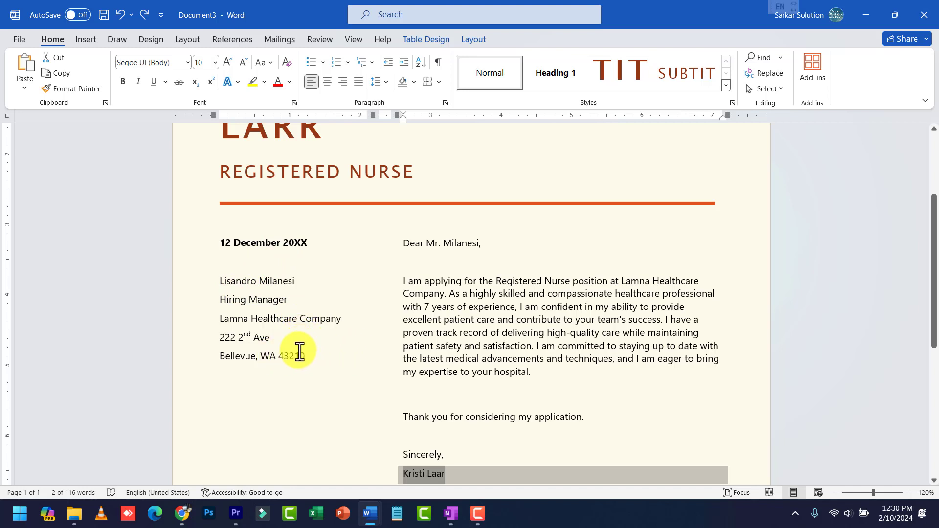
scroll(302, 347, "up", 2)
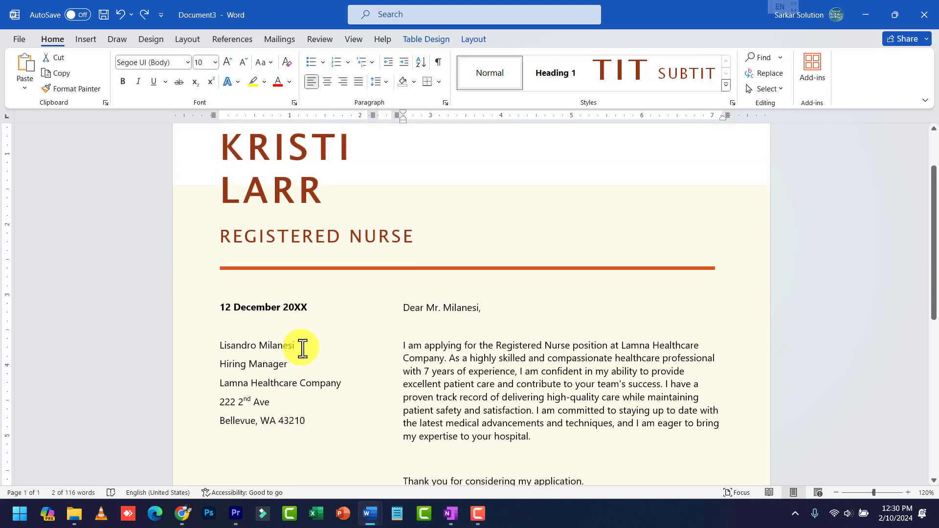
scroll(324, 353, "down", 1)
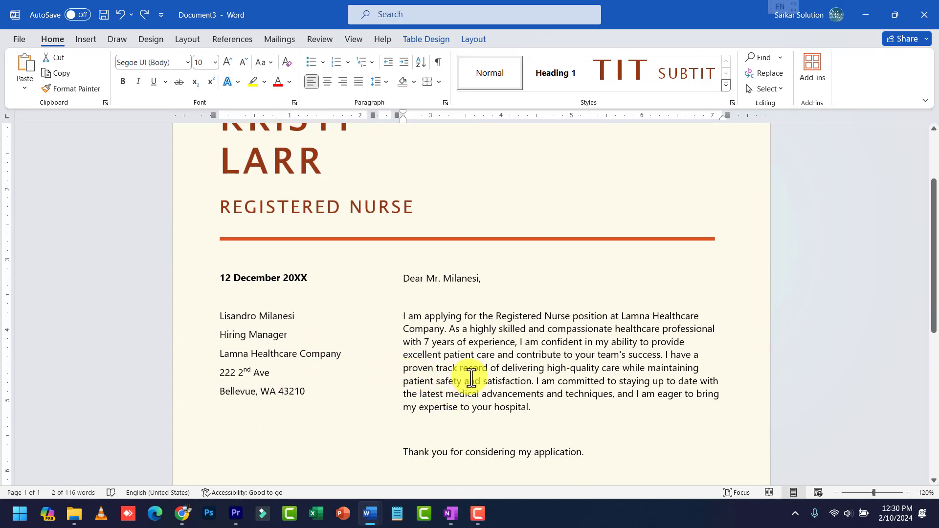
scroll(465, 379, "up", 1)
Delete the large name heading text at the top of the letter
triple_click(463, 357)
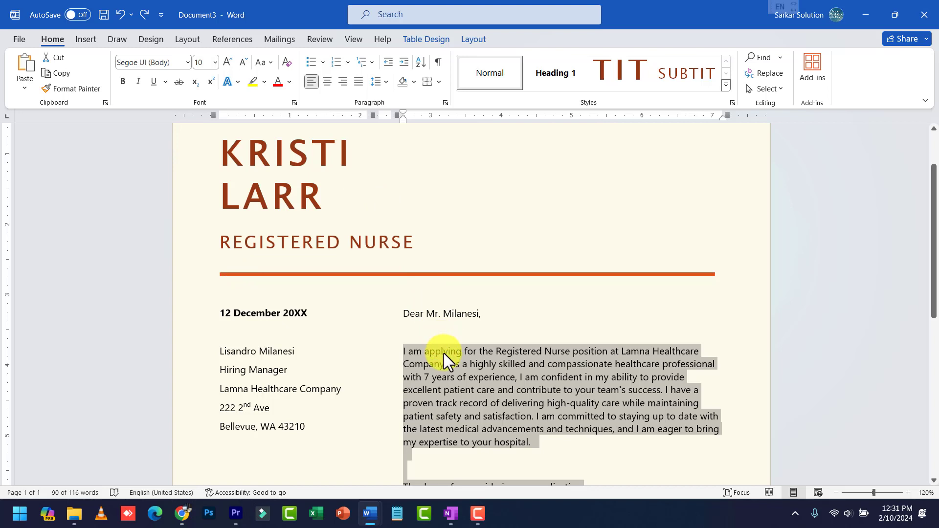
left_click_drag(337, 196, 239, 172)
key("Delete")
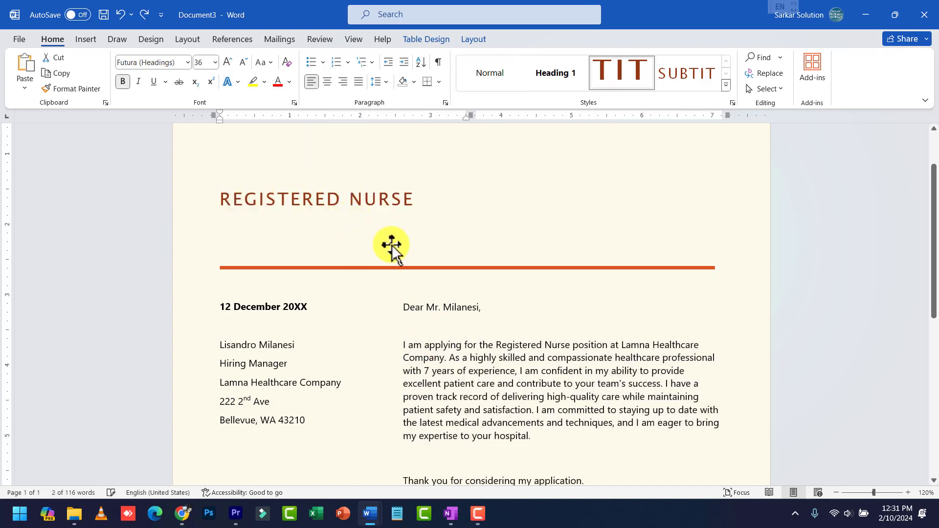
Remove the signer's name under Sincerely, keeping the cell by cancelling Delete Cells
scroll(367, 245, "down", 3)
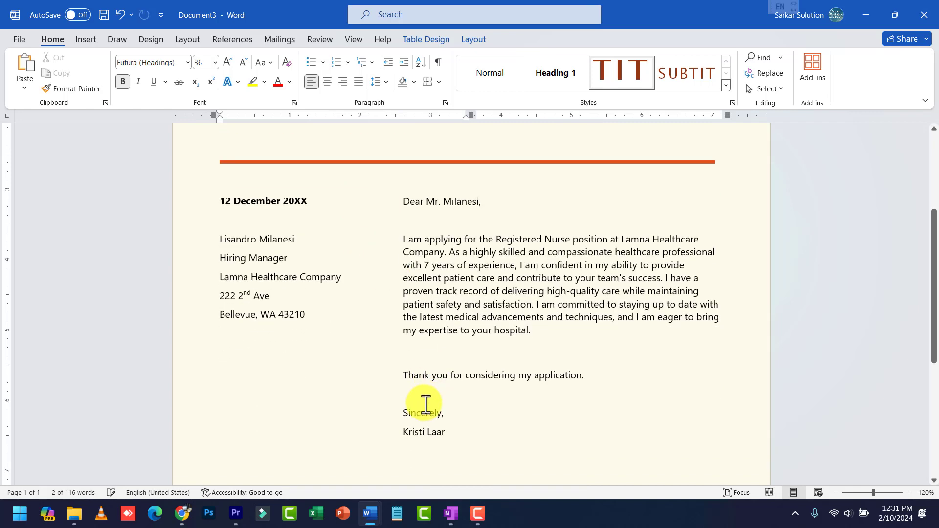
left_click(420, 433)
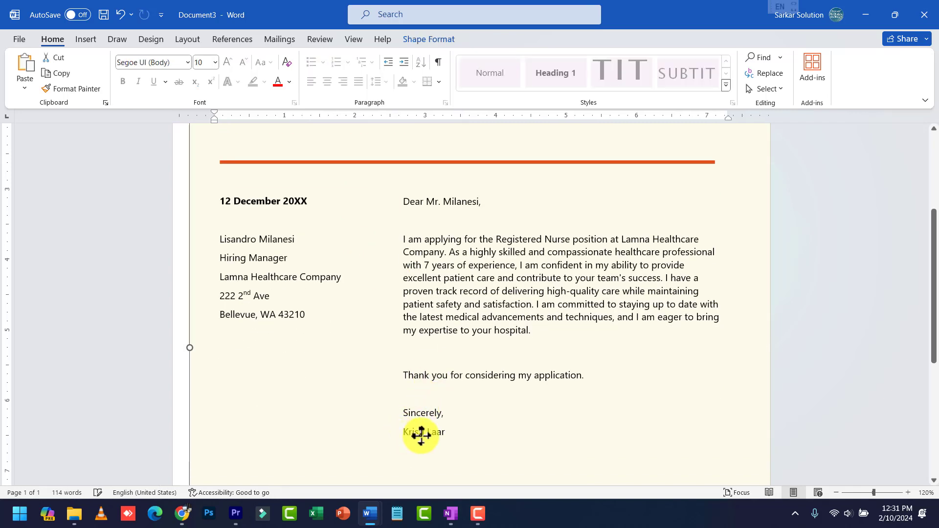
left_click_drag(411, 433, 522, 464)
key("BackSpace")
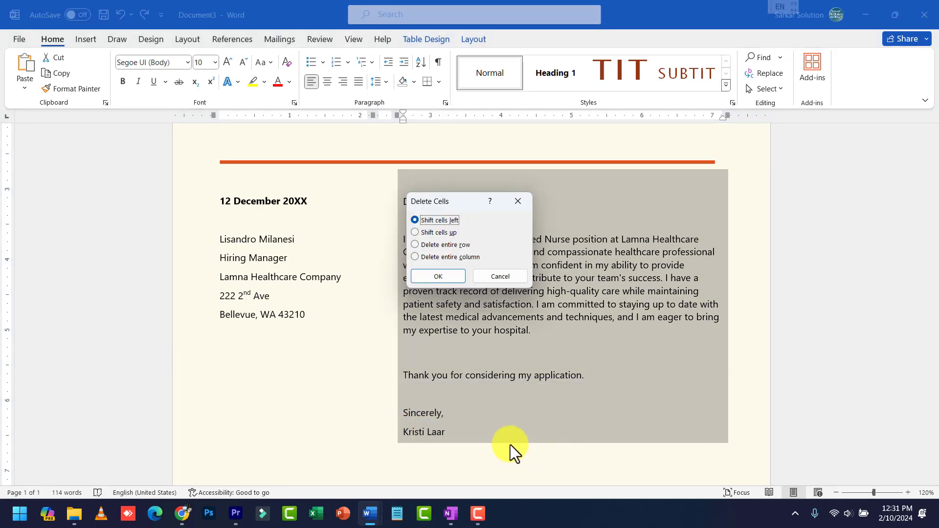
left_click(503, 273)
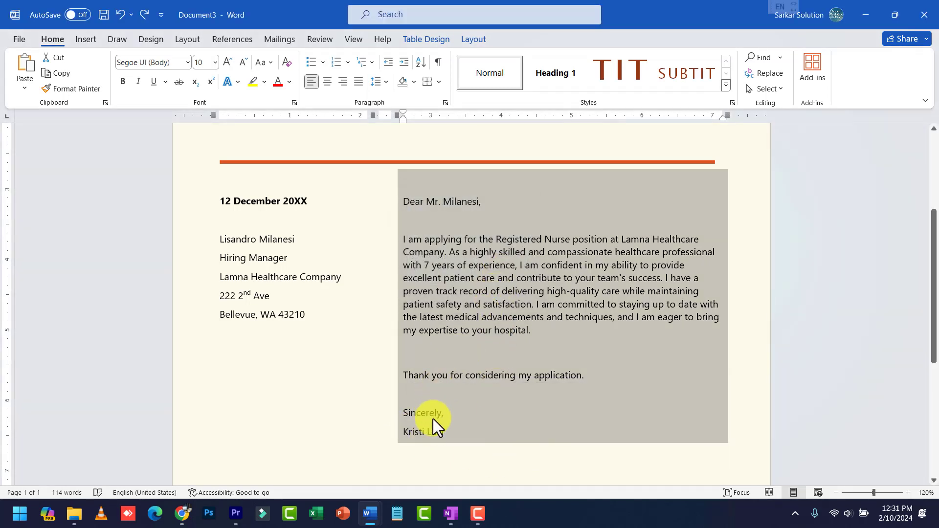
triple_click(440, 431)
key("BackSpace")
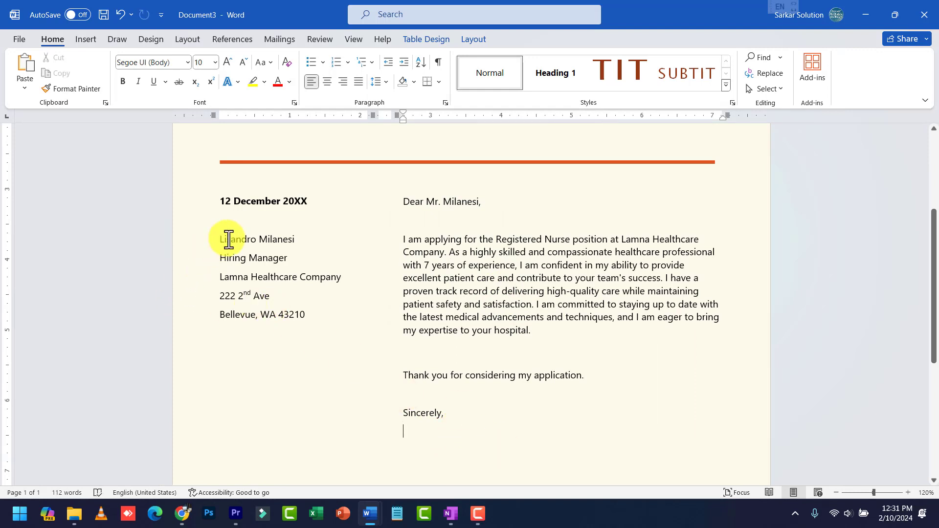
Replace the recipient block with 'Address' and type 'Name' under Sincerely
left_click_drag(226, 236, 304, 318)
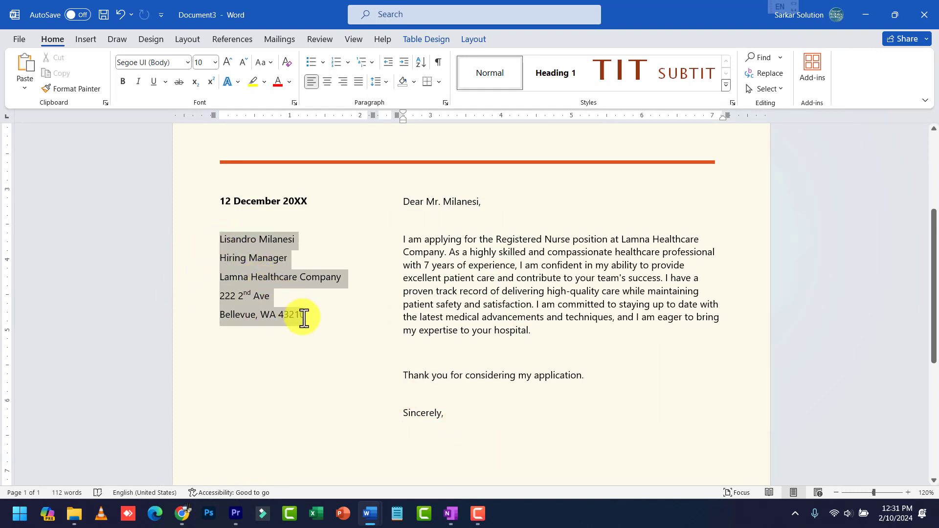
key("BackSpace")
type("Addr")
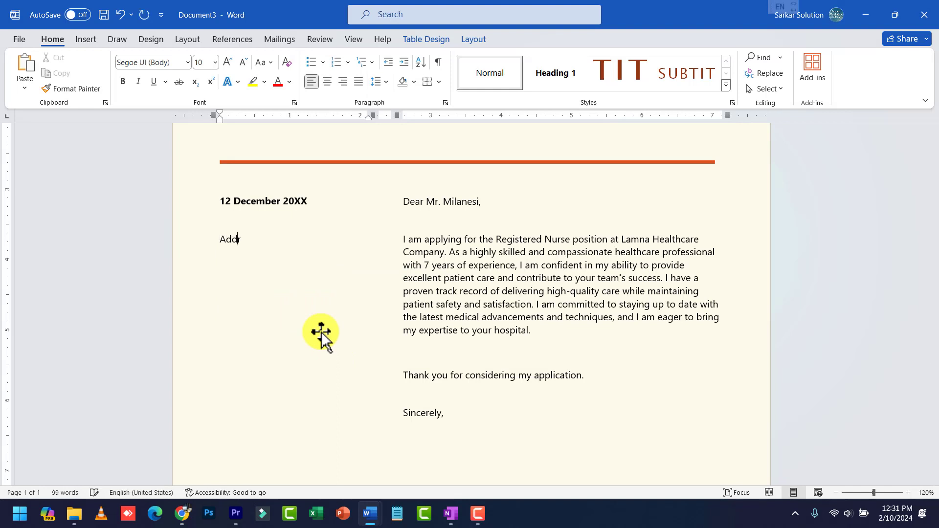
type("ess")
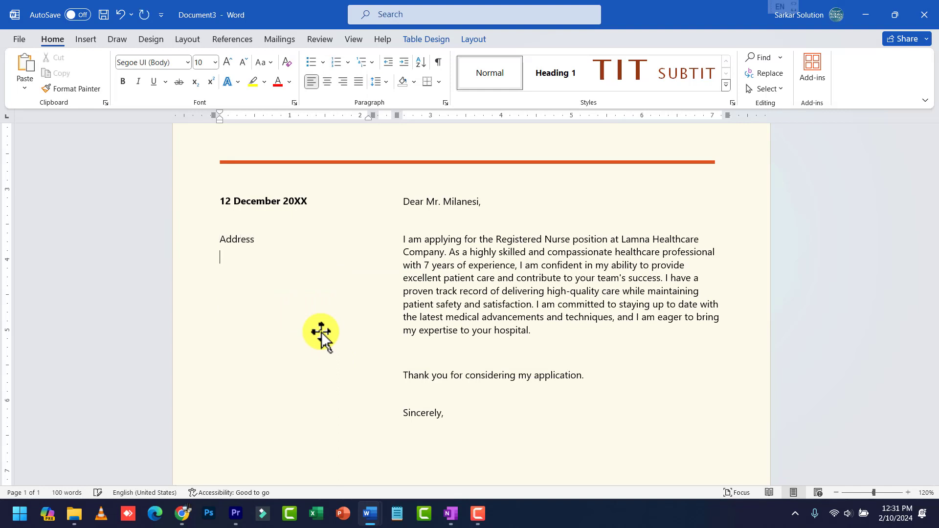
left_click(455, 434)
type("Name")
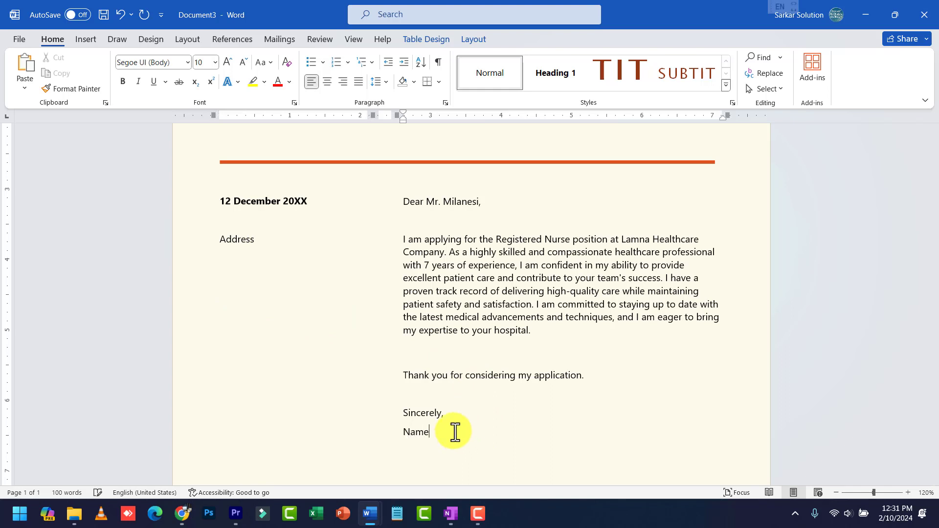
Type 'NAME' on the empty line above the REGISTERED NURSE heading
scroll(360, 350, "up", 3)
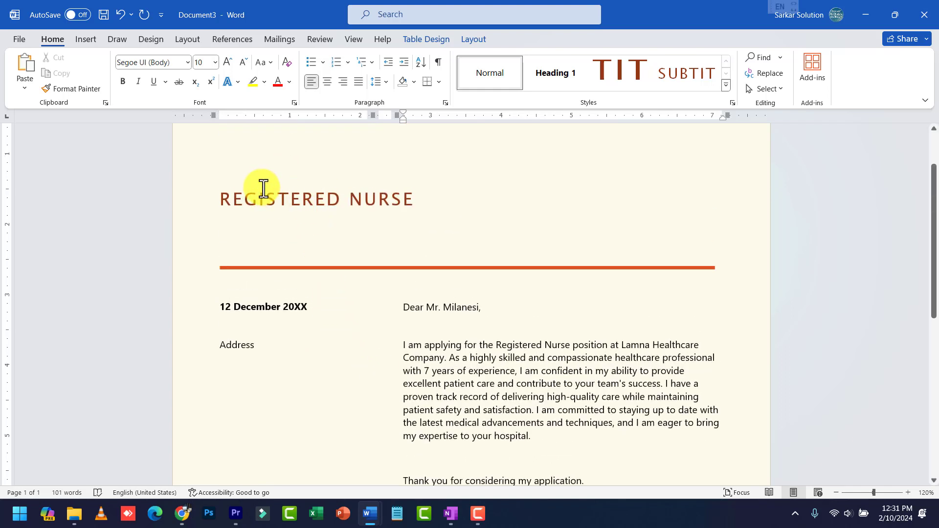
triple_click(263, 189)
left_click(256, 171)
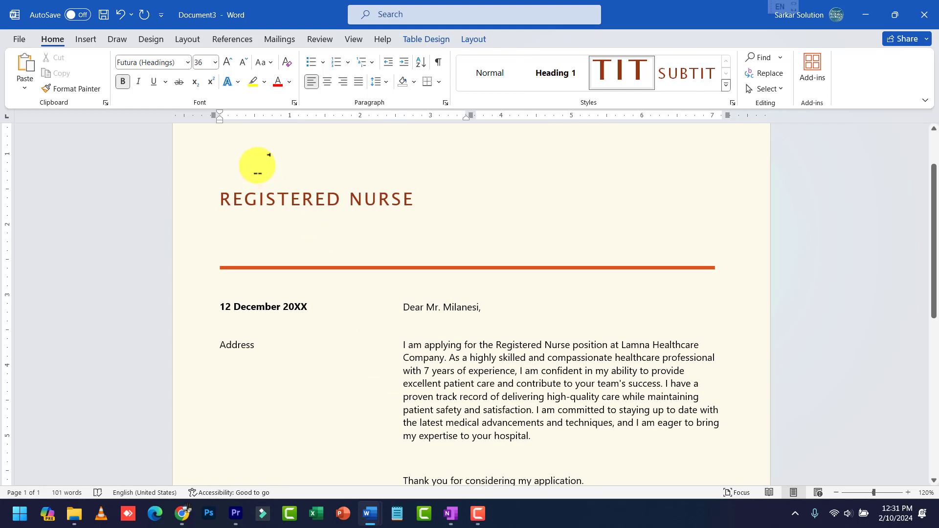
type("NAME")
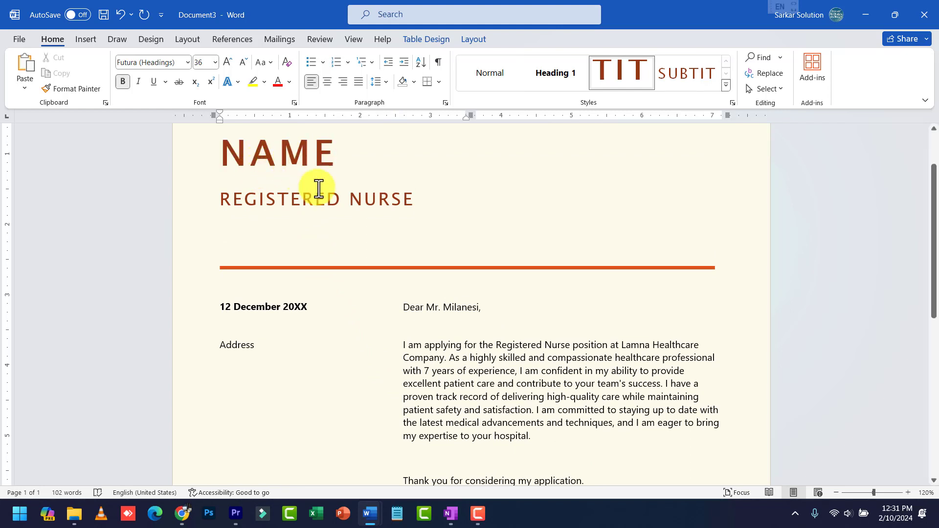
Replace the greeting line with just 'Dear'
scroll(325, 201, "up", 1)
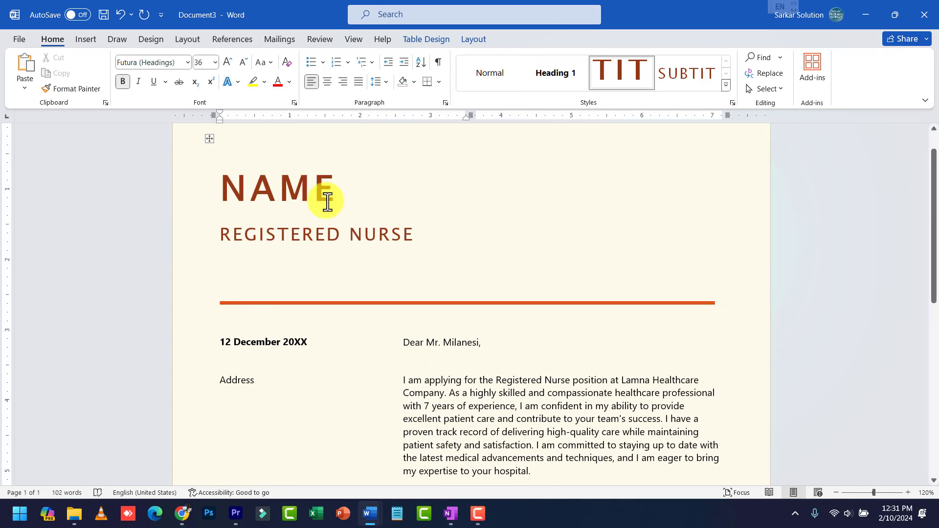
scroll(327, 201, "up", 1)
scroll(377, 267, "down", 1)
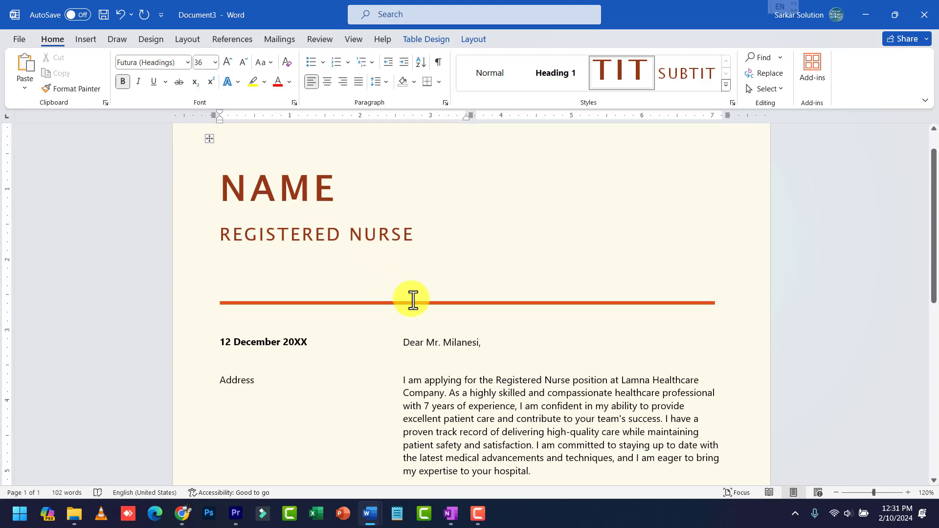
triple_click(462, 345)
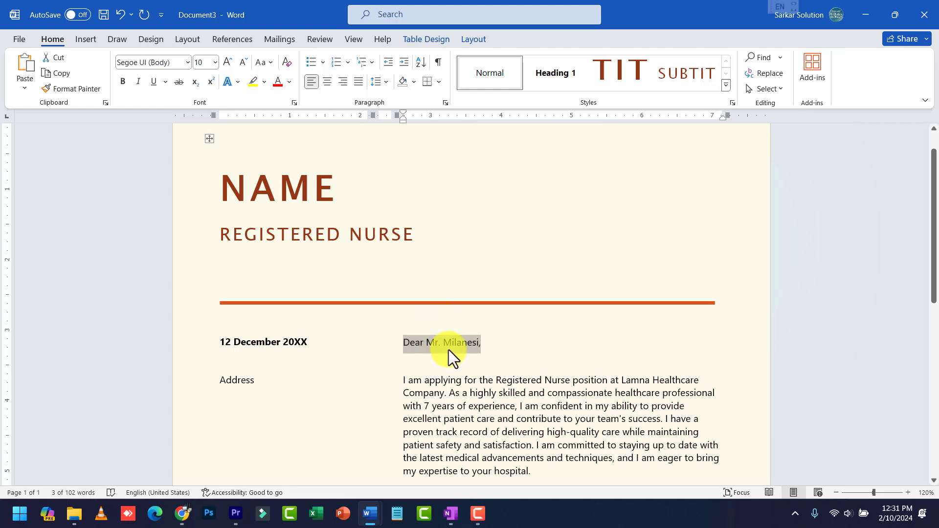
key("End")
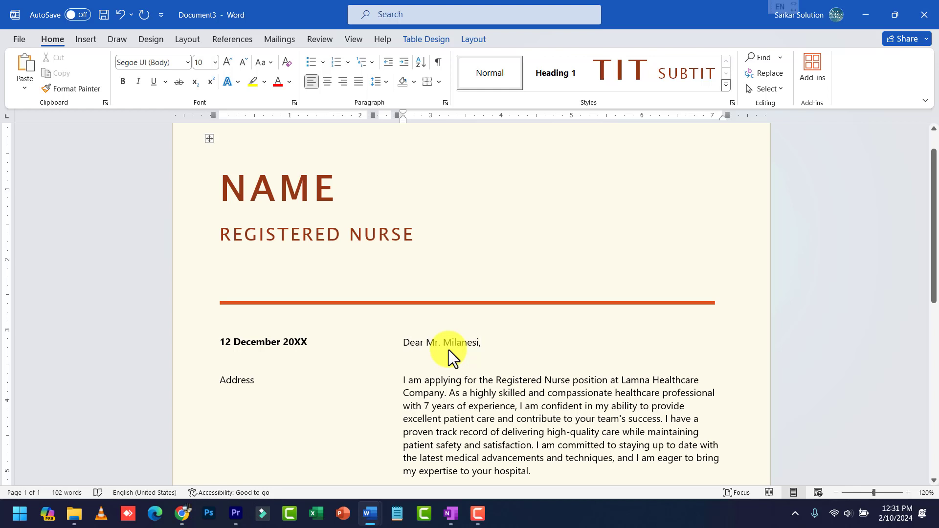
key("shift+Home")
key("BackSpace")
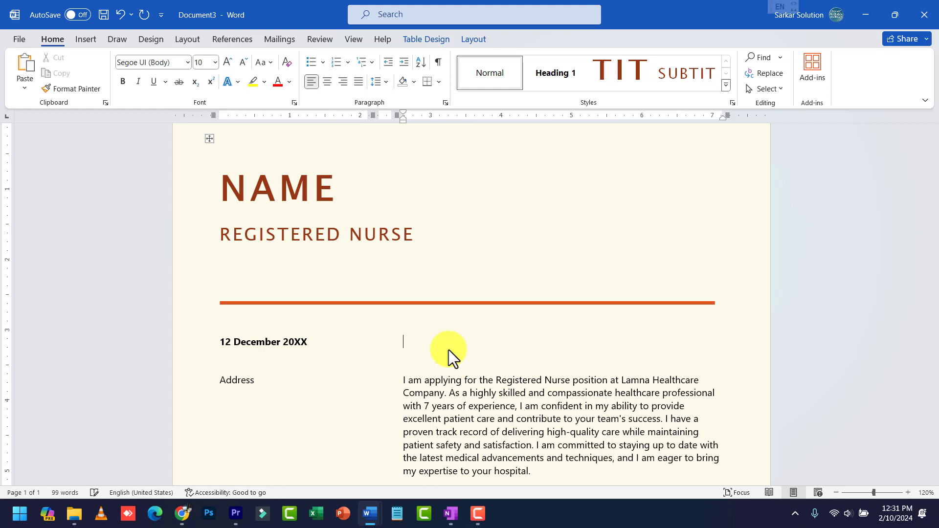
type("Dear")
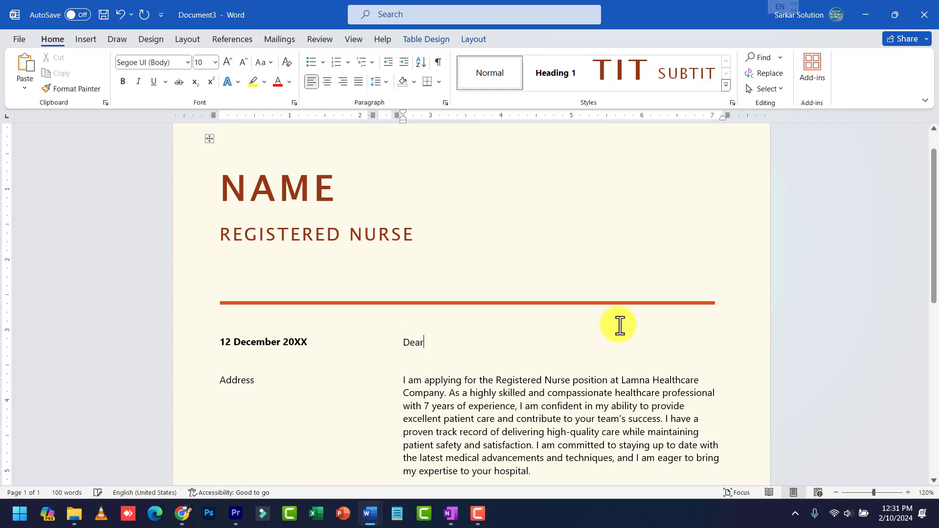
left_click(336, 172)
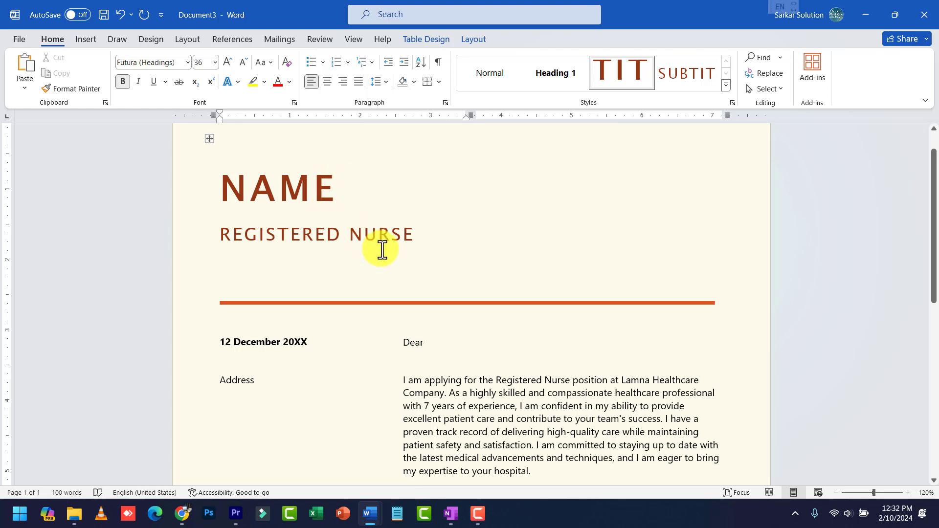
scroll(380, 249, "down", 2)
scroll(274, 215, "up", 1)
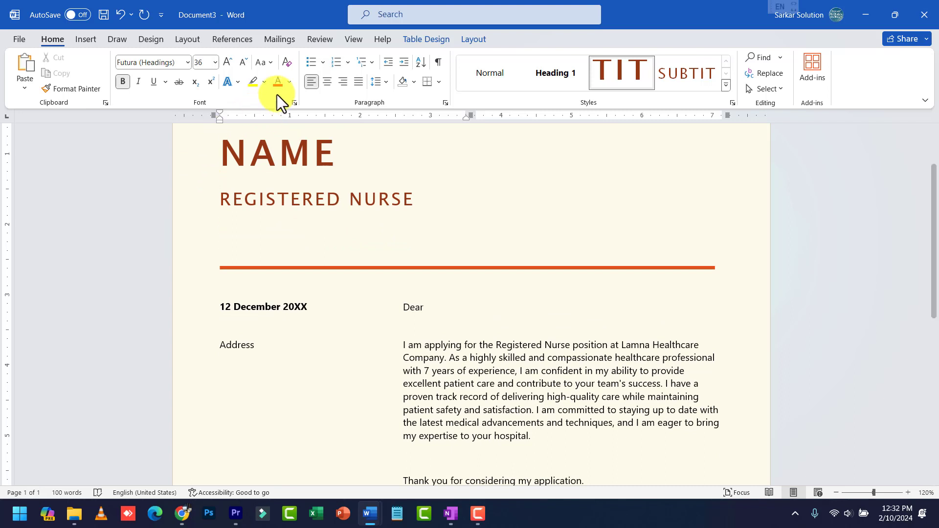
Show the Start Mail Merge document-type list on the Mailings tab
left_click(286, 39)
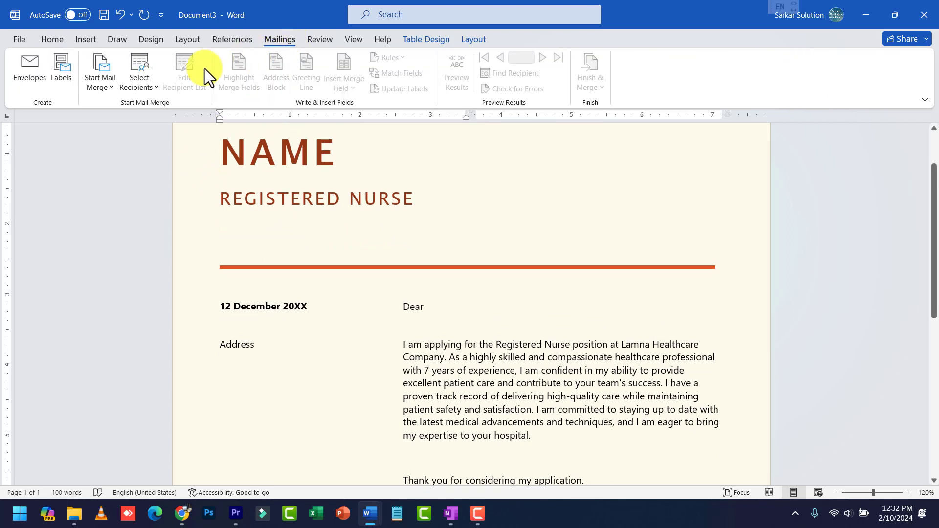
left_click(104, 90)
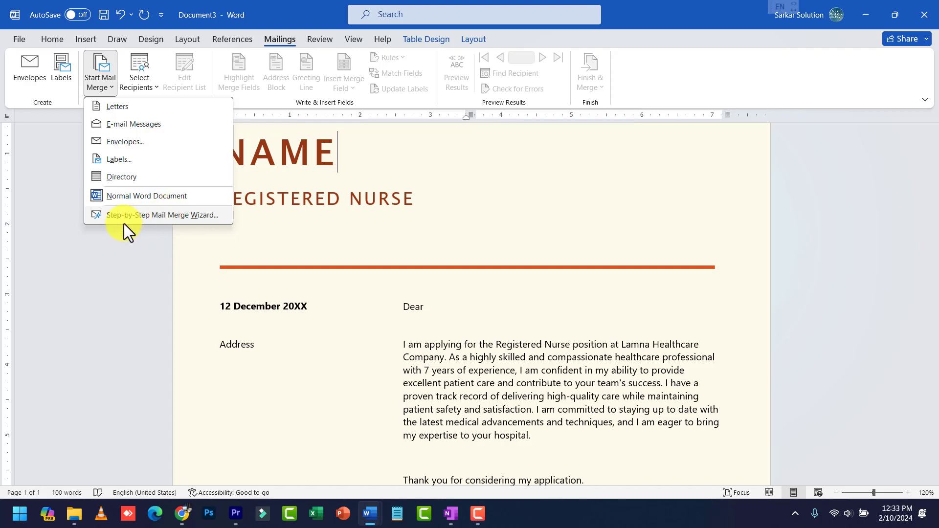
Launch the Step-by-Step Mail Merge Wizard and float its pane over the letter
left_click(193, 216)
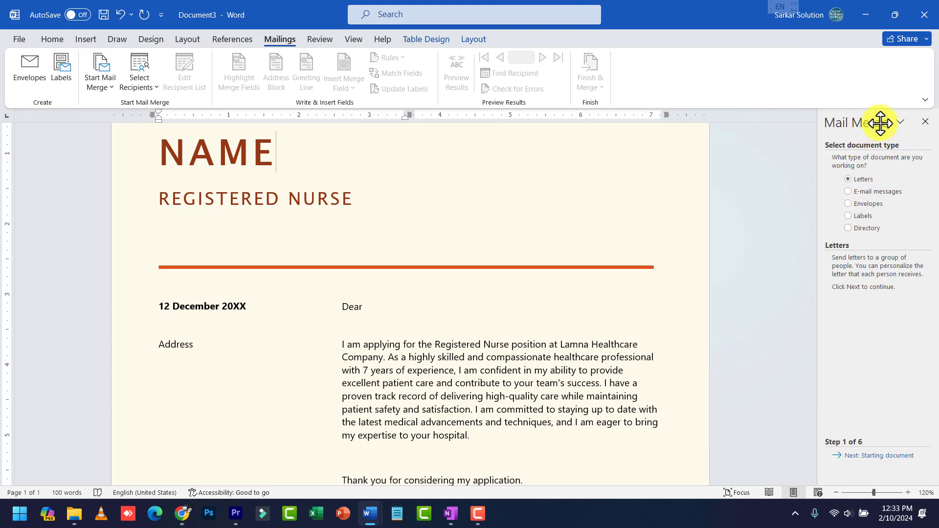
left_click_drag(866, 118, 585, 139)
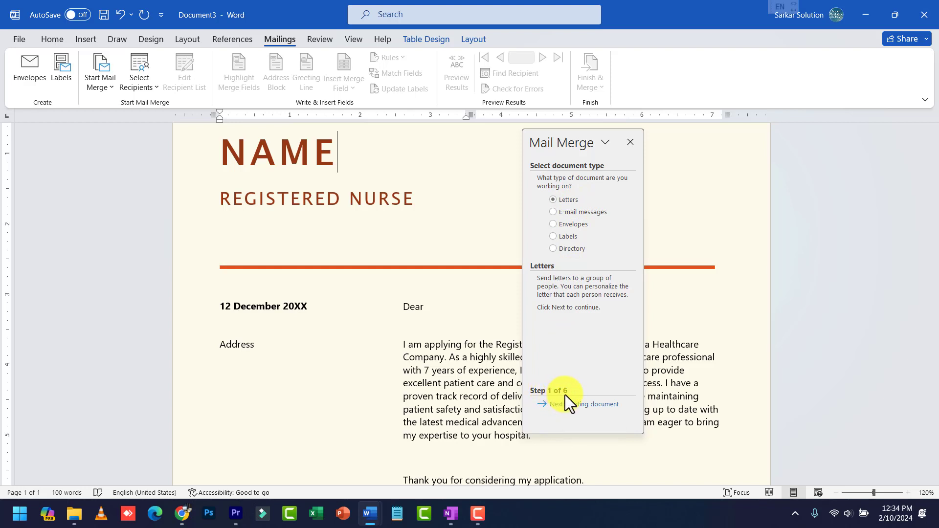
Advance to step 2 and choose 'Use the current document' as the starting document
left_click(583, 405)
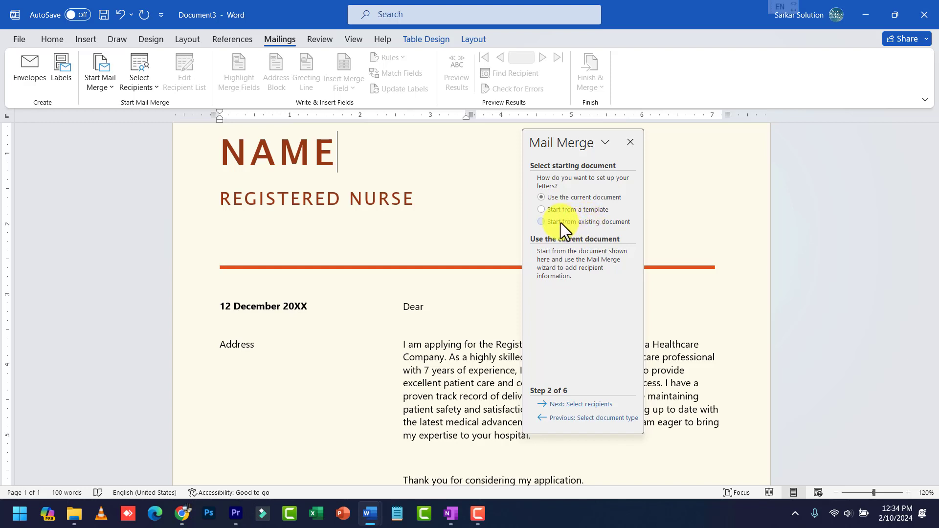
left_click(563, 211)
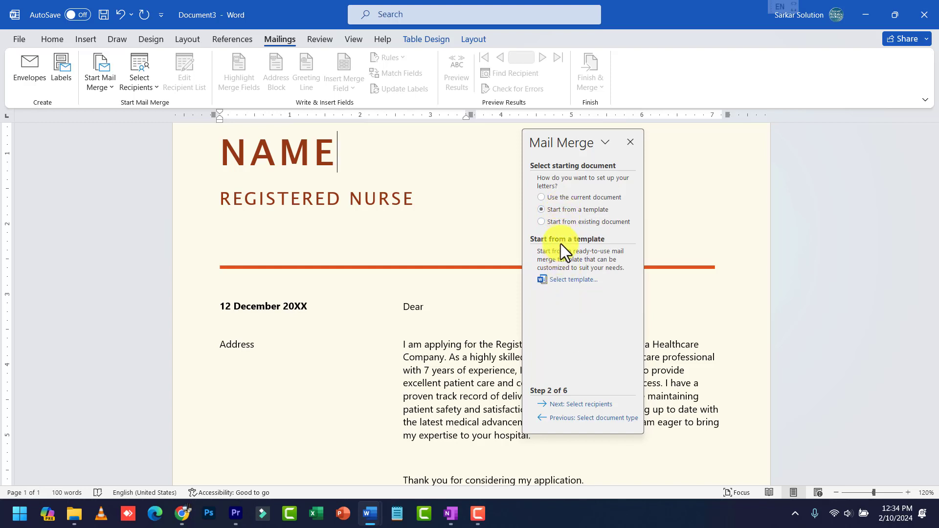
left_click(564, 222)
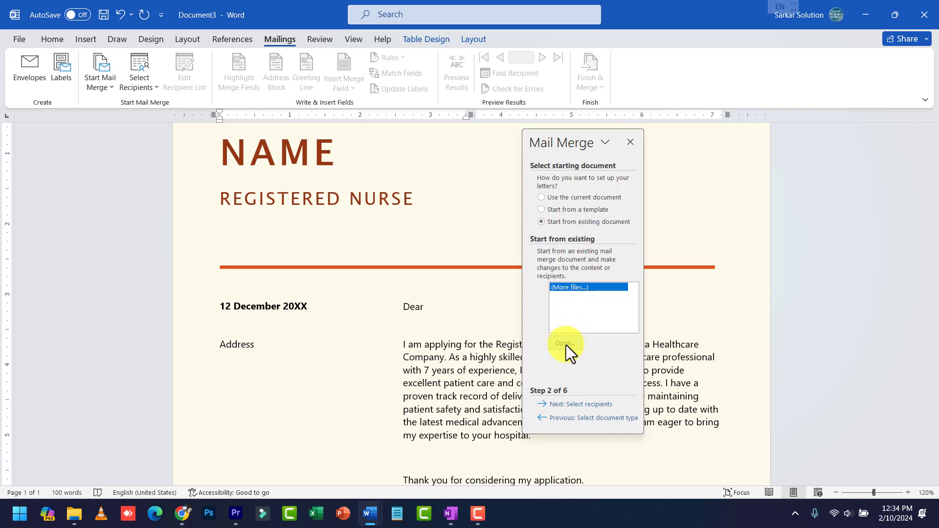
left_click(571, 198)
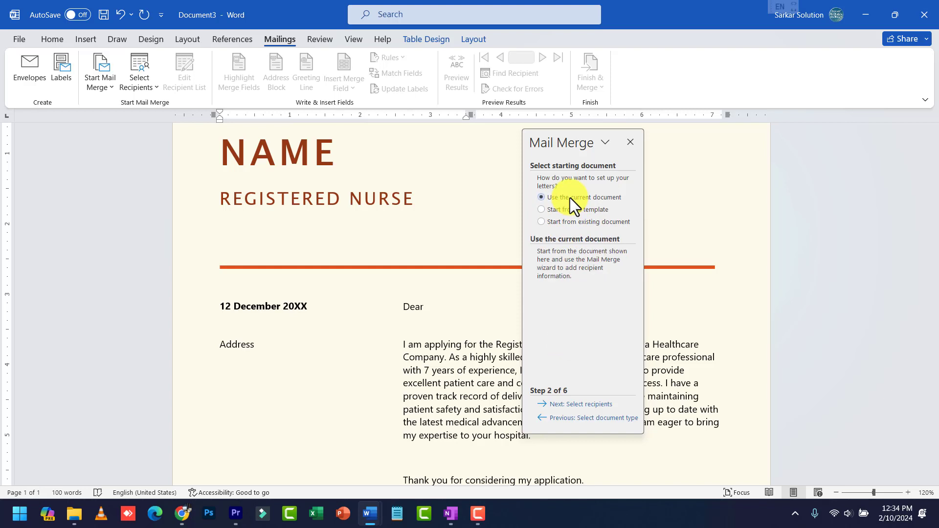
Advance to step 3, choose 'Type a new list', and create a blank address list
left_click(587, 405)
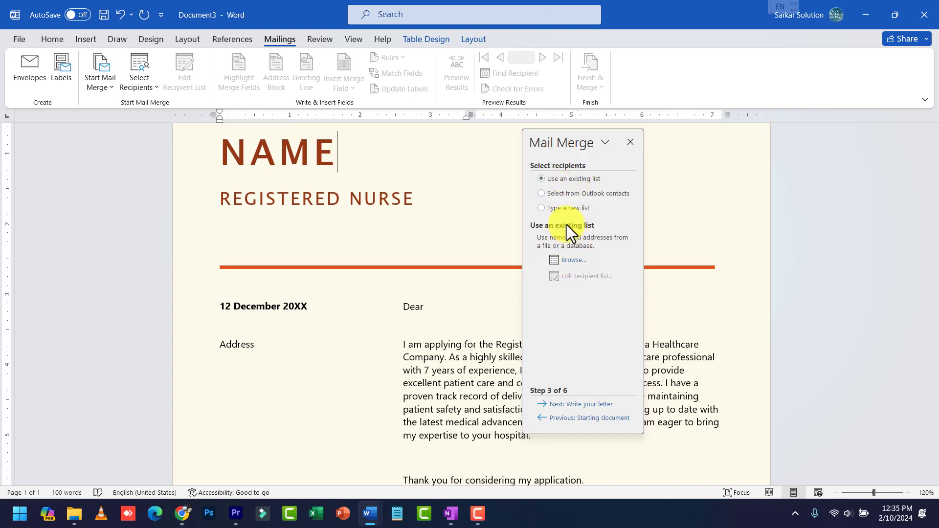
left_click(566, 198)
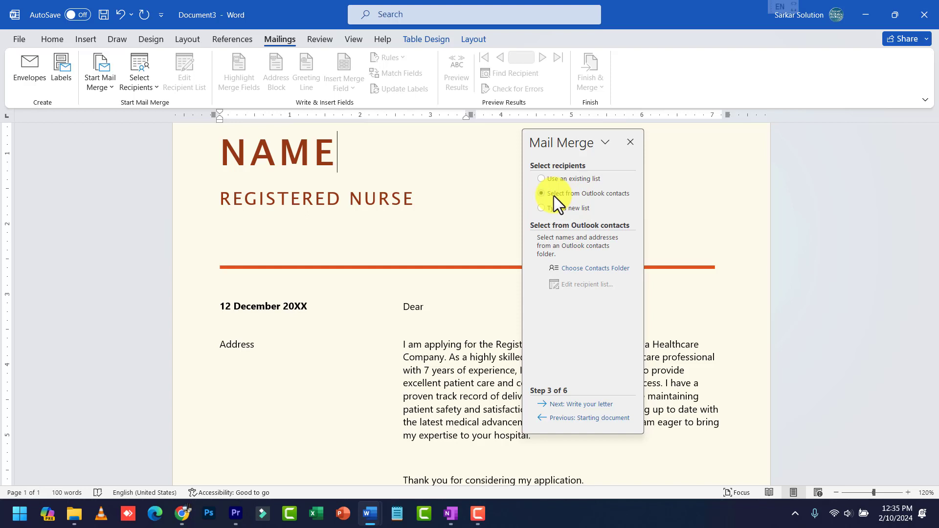
left_click(554, 195)
left_click(574, 210)
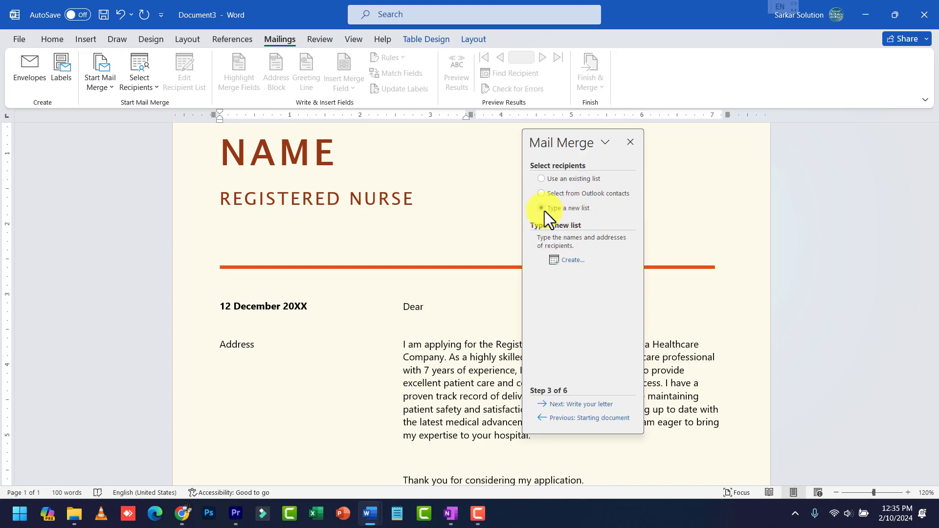
left_click(566, 265)
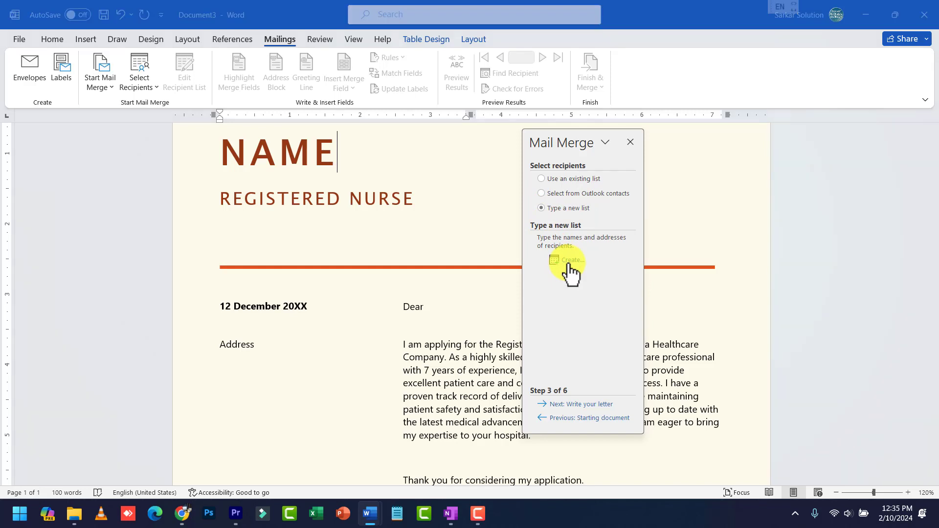
left_click_drag(503, 138, 566, 185)
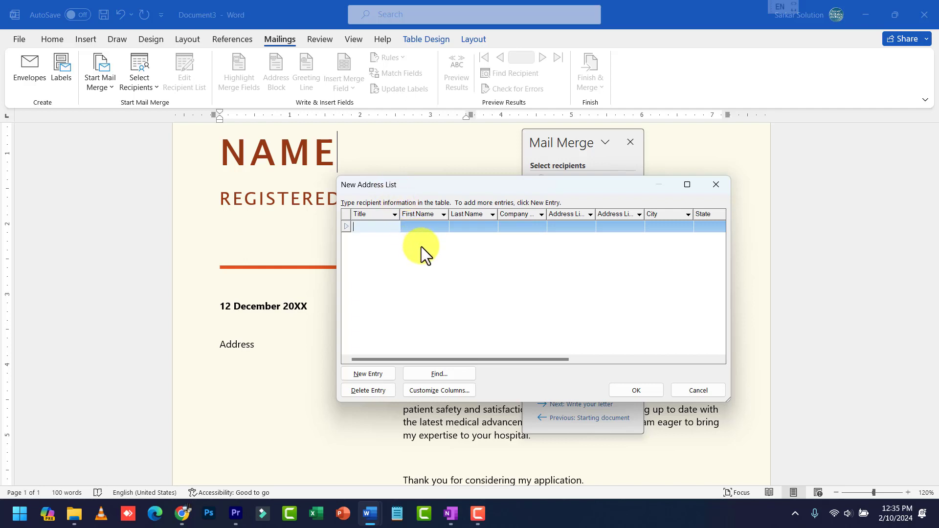
Reposition the New Address List dialog and open Customize Columns
left_click(357, 225)
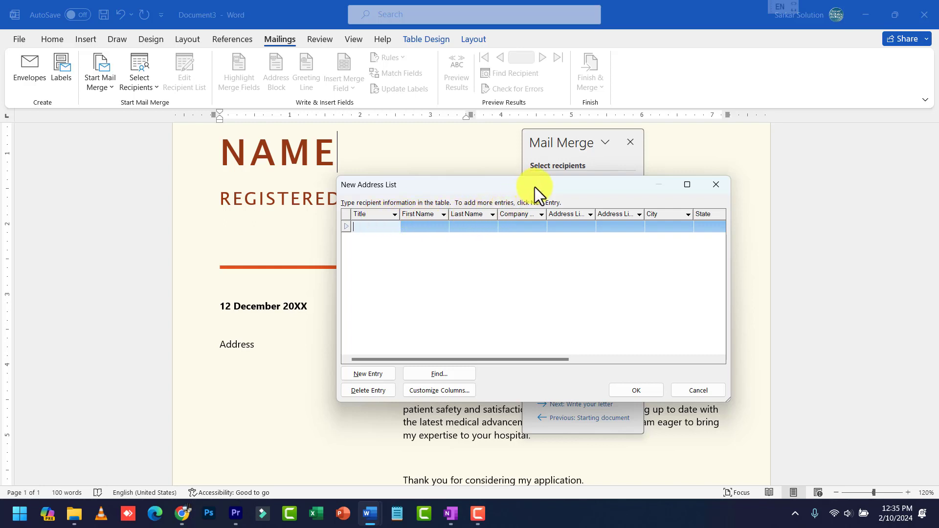
left_click_drag(535, 186, 587, 218)
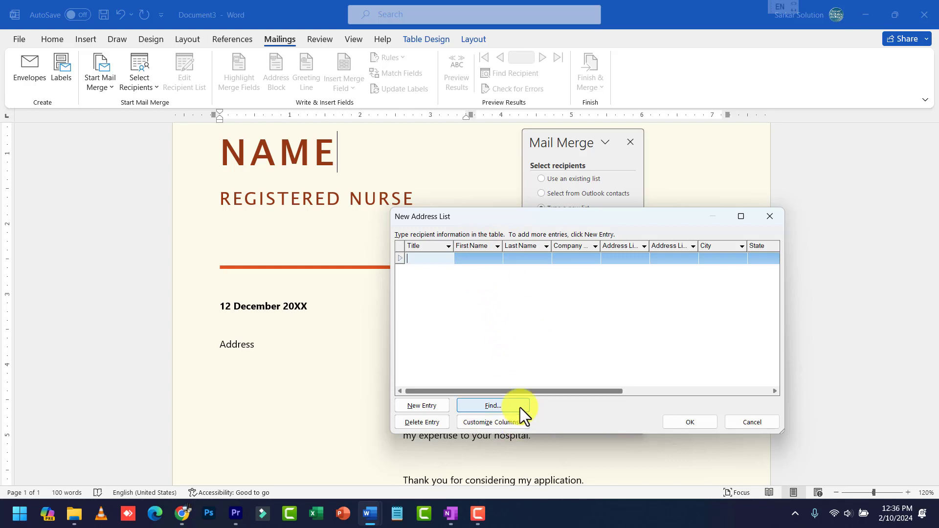
left_click(509, 423)
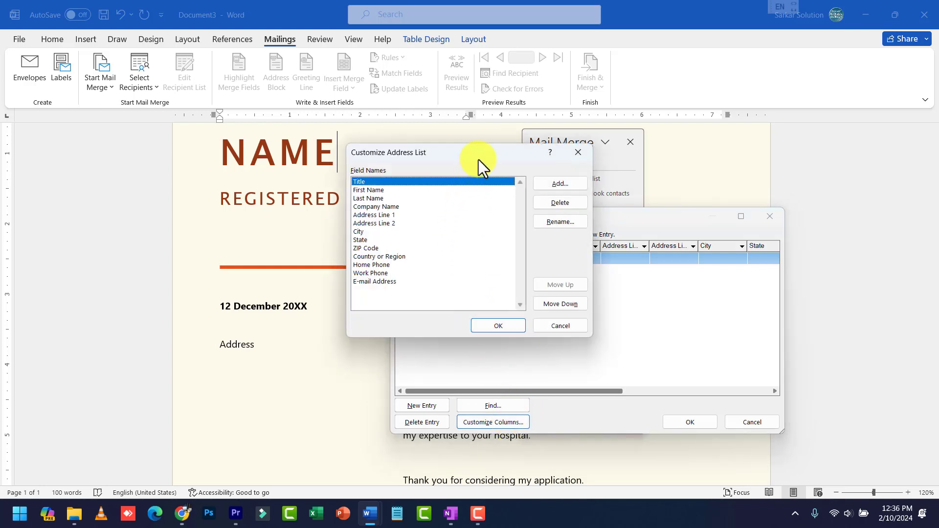
Delete Title, Last Name and Company Name, and rename First Name to Name
left_click_drag(479, 160, 600, 233)
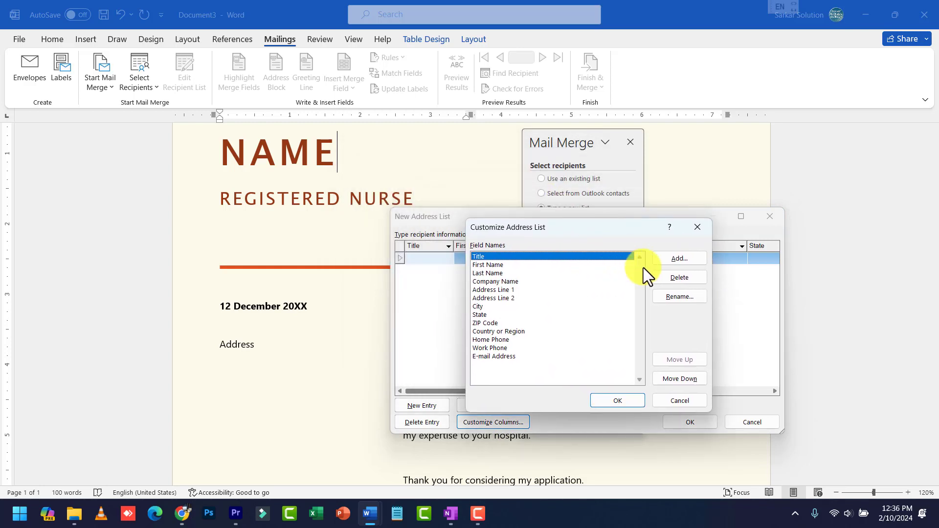
left_click(671, 276)
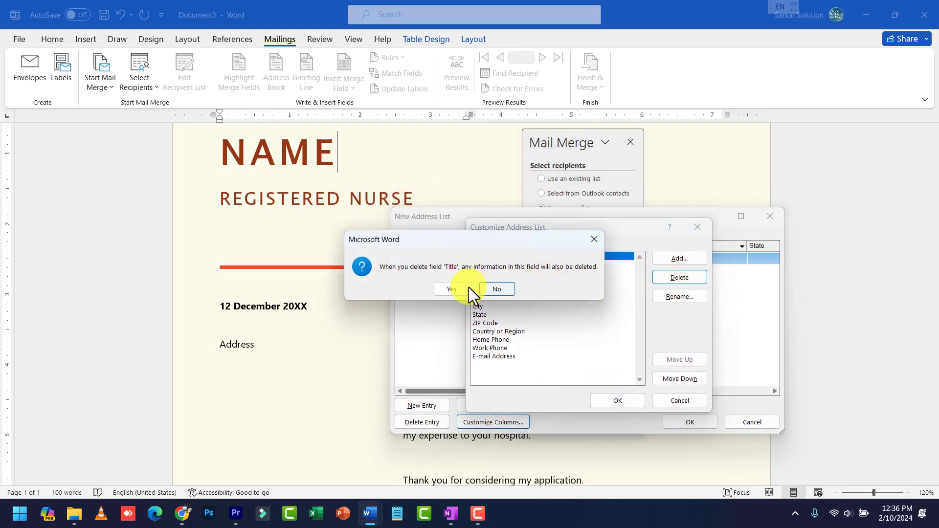
left_click(452, 290)
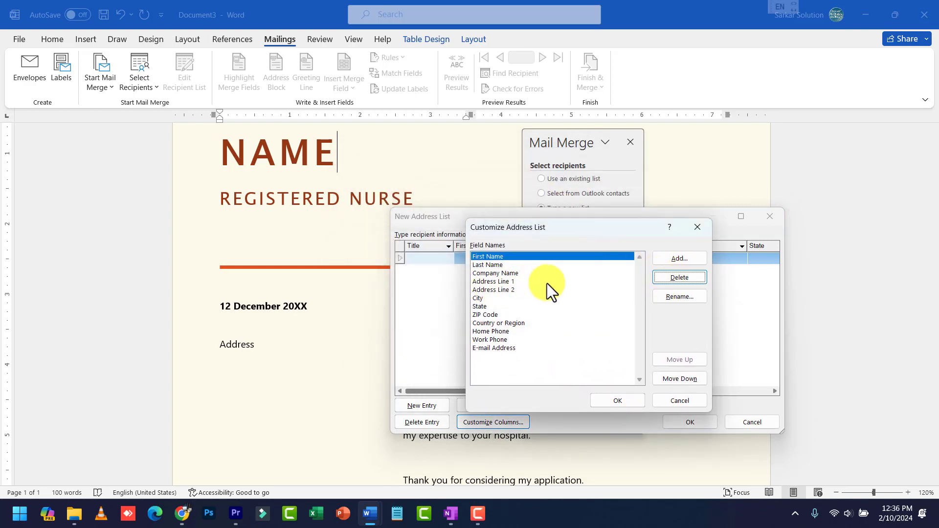
left_click(688, 297)
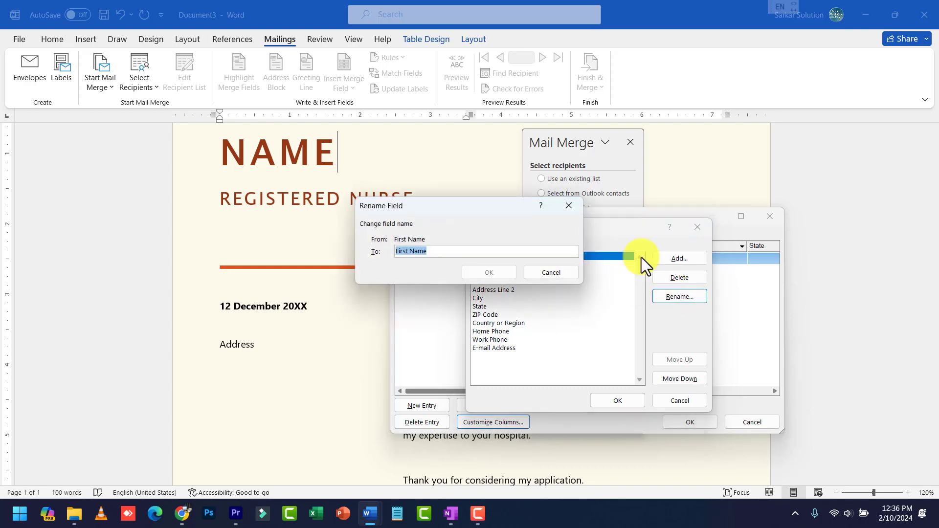
type("Name")
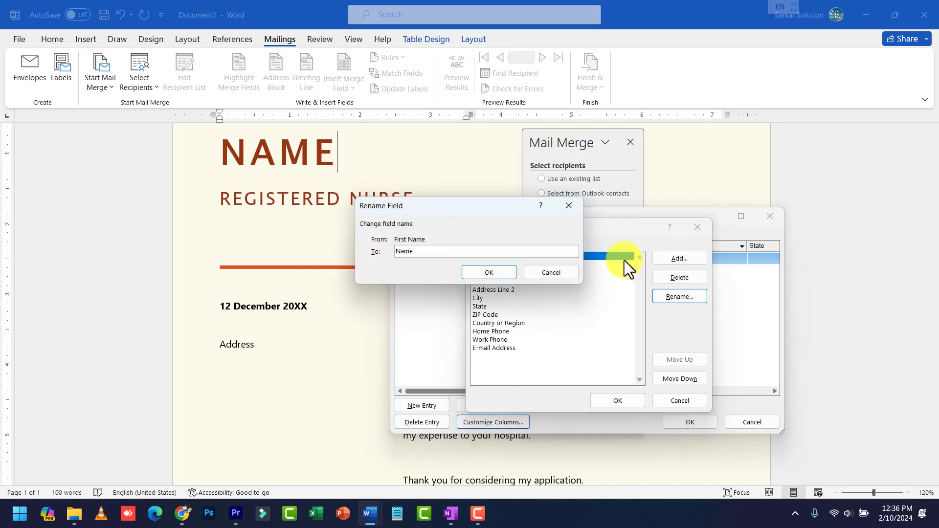
left_click(475, 268)
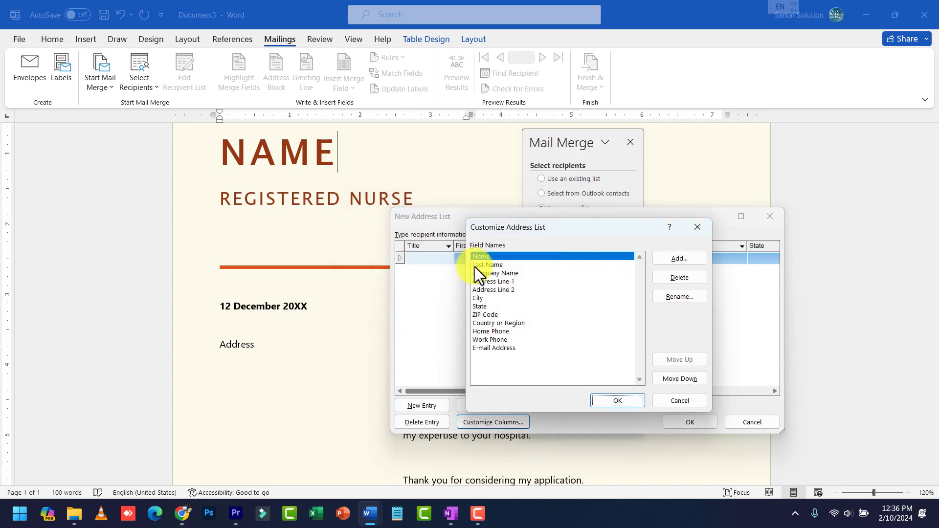
left_click(481, 270)
left_click(483, 266)
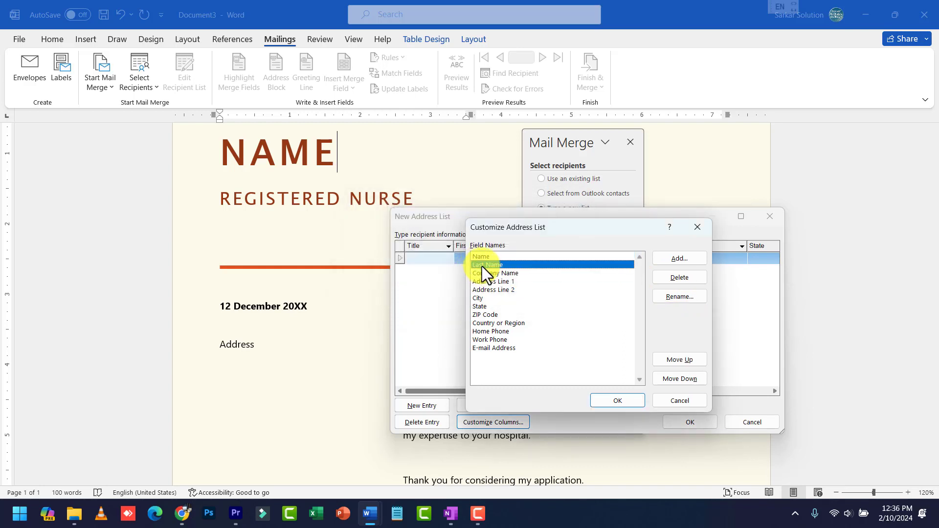
left_click(670, 280)
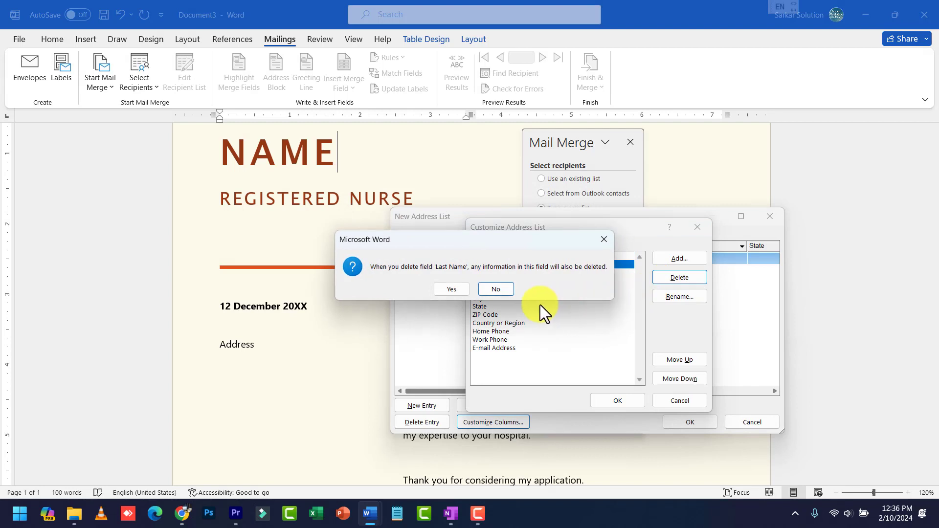
left_click(452, 289)
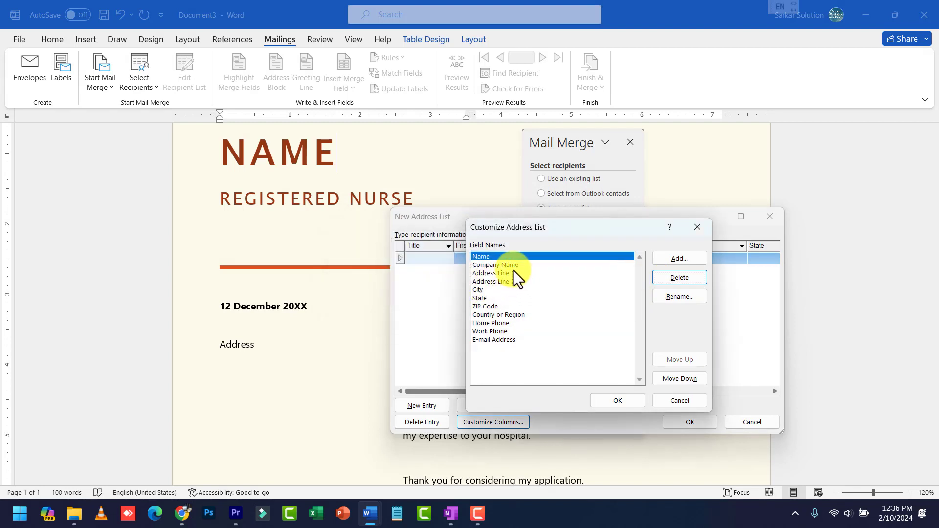
left_click(511, 266)
left_click(678, 281)
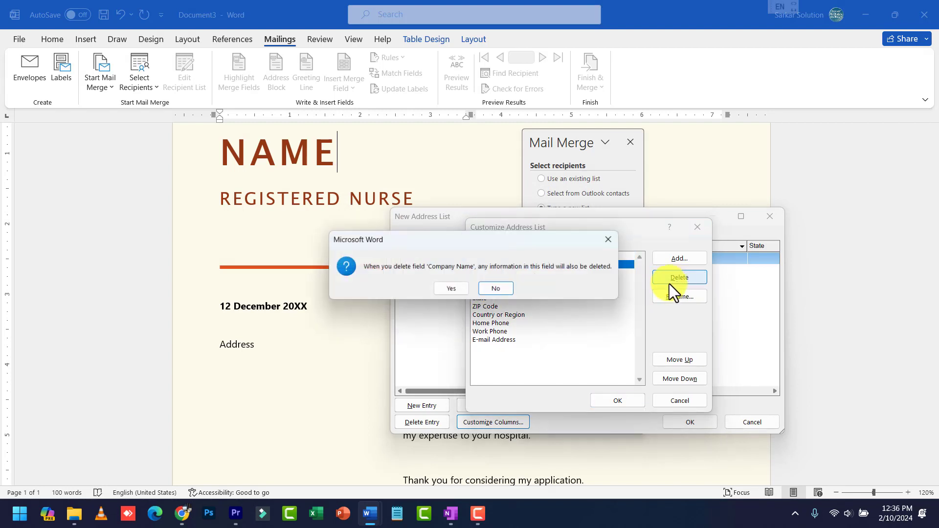
left_click(464, 290)
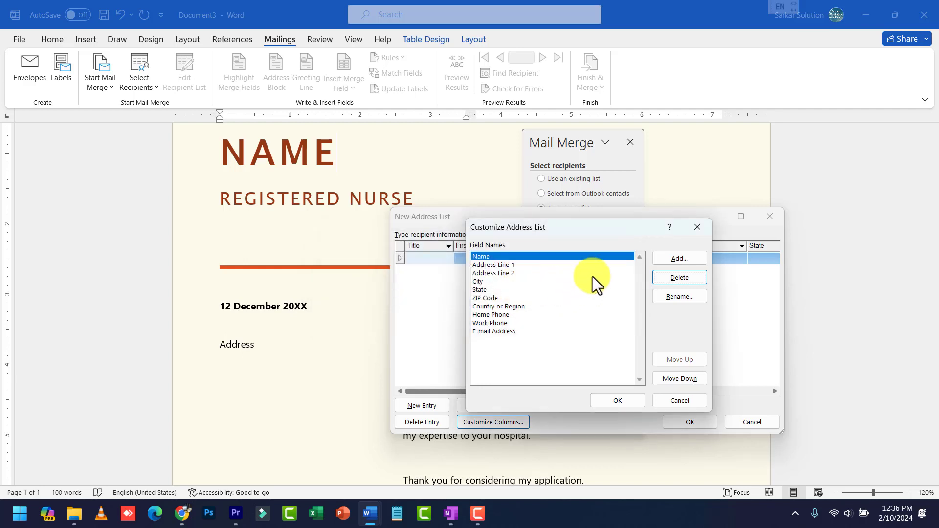
Rename Address Line 1 to Address and delete Address Line 2, State and ZIP Code
left_click(522, 264)
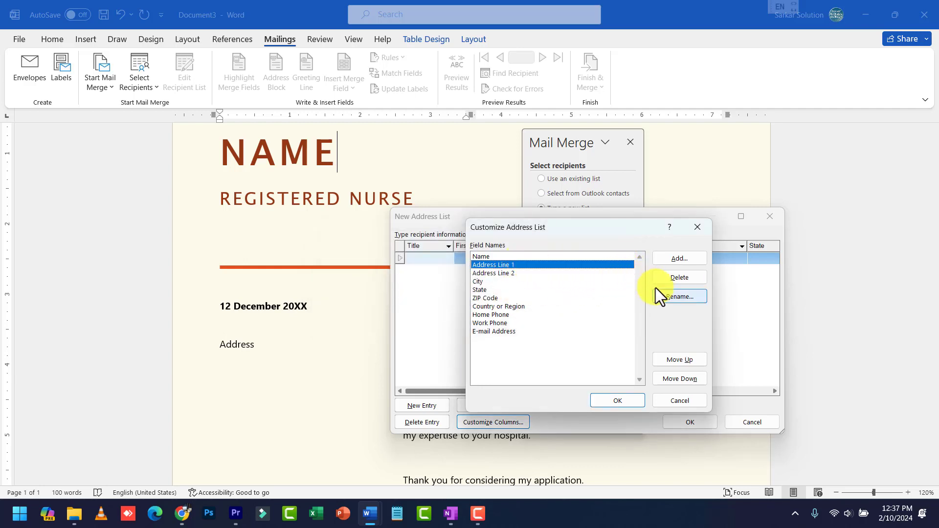
left_click(671, 297)
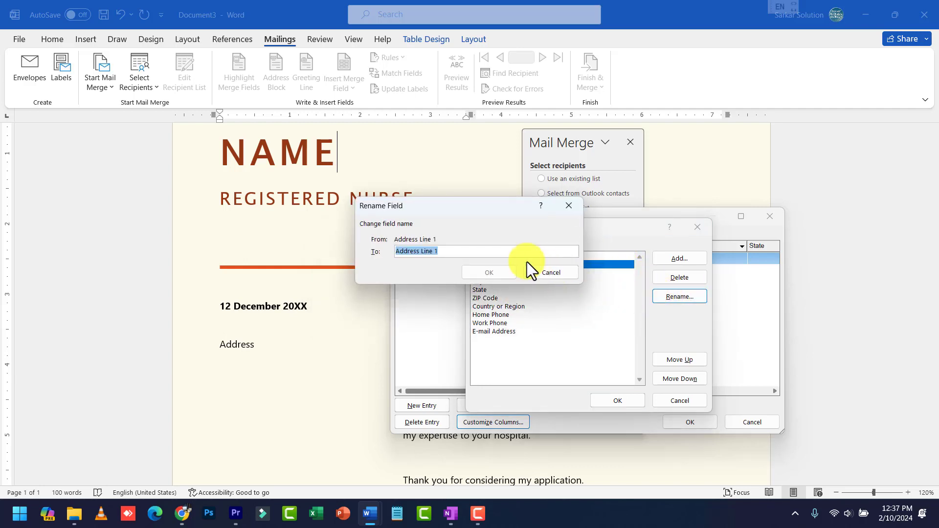
left_click(490, 250)
key("shift+Left")
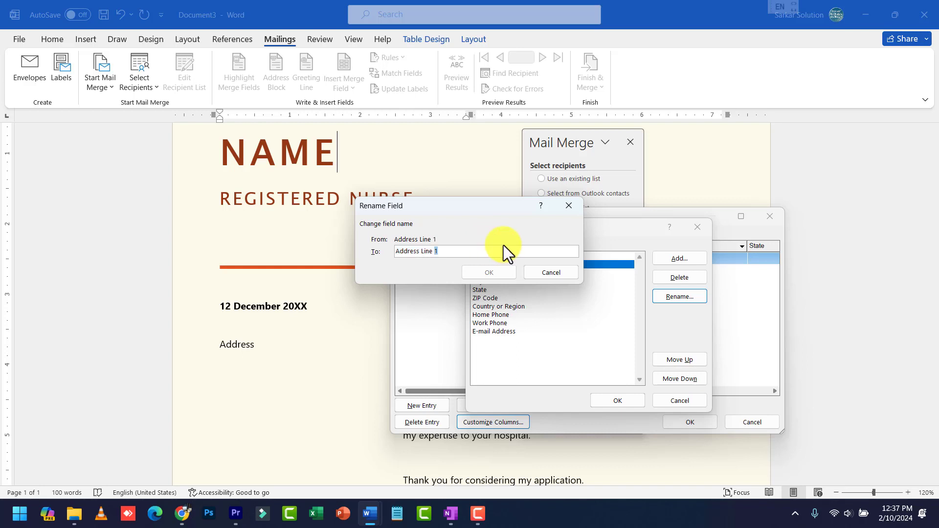
key("ctrl+shift+Left")
key("BackSpace")
left_click(490, 269)
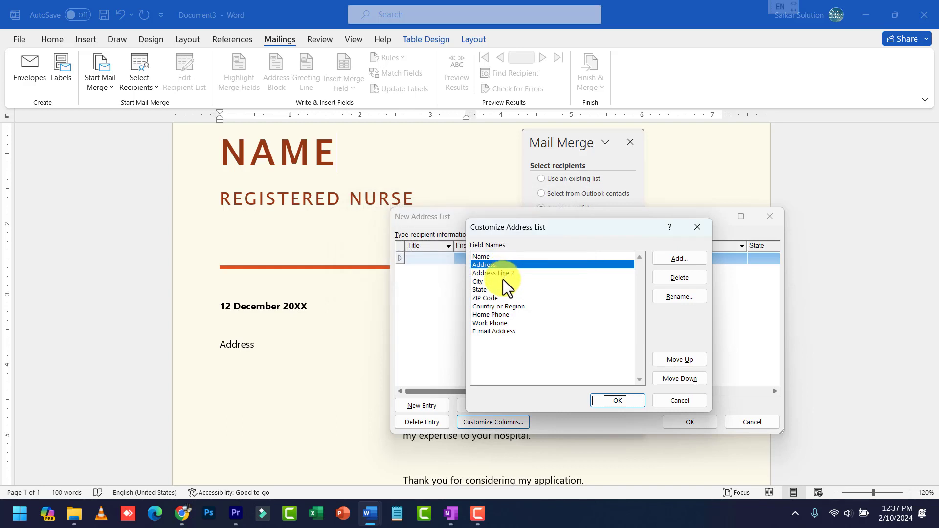
left_click(504, 273)
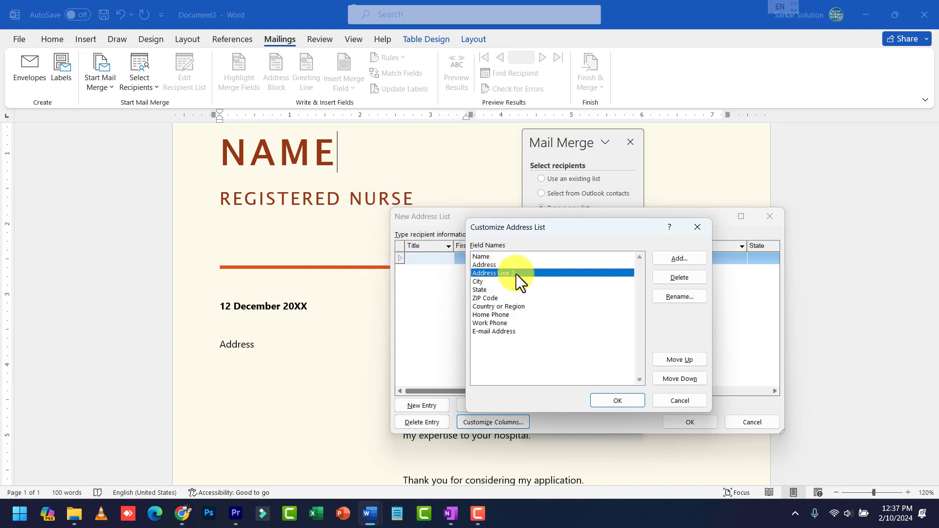
left_click(684, 277)
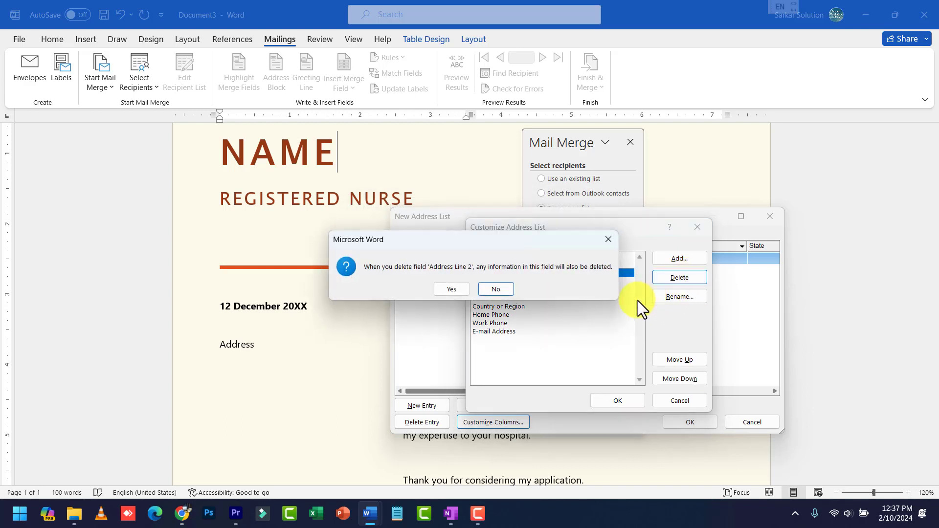
left_click(462, 288)
left_click(504, 273)
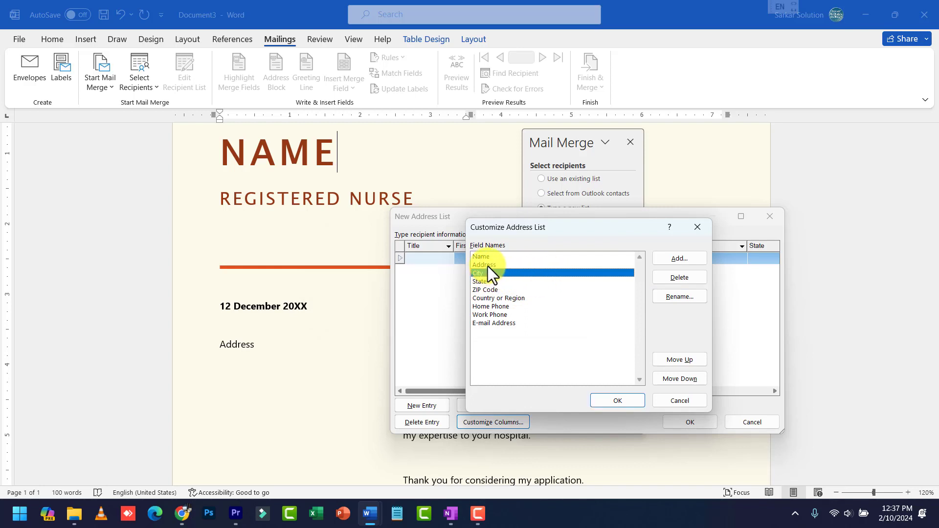
left_click(485, 281)
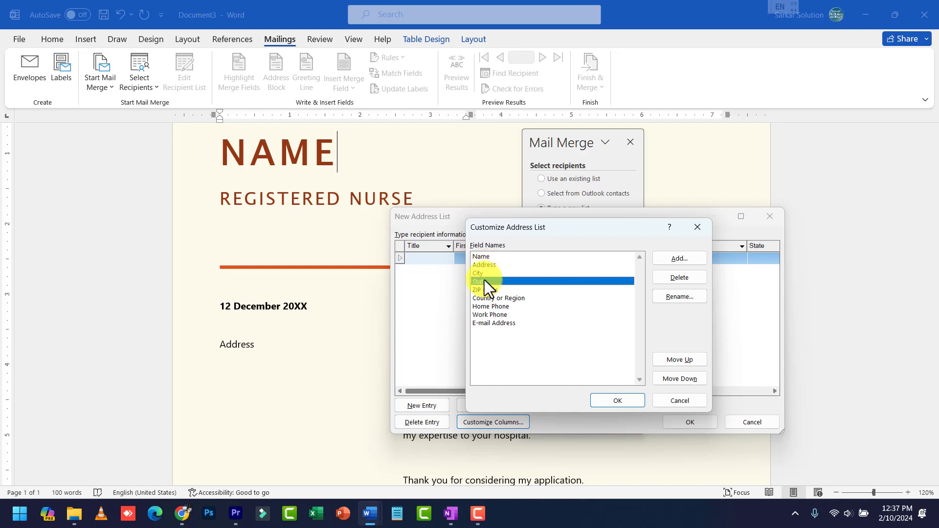
left_click(694, 279)
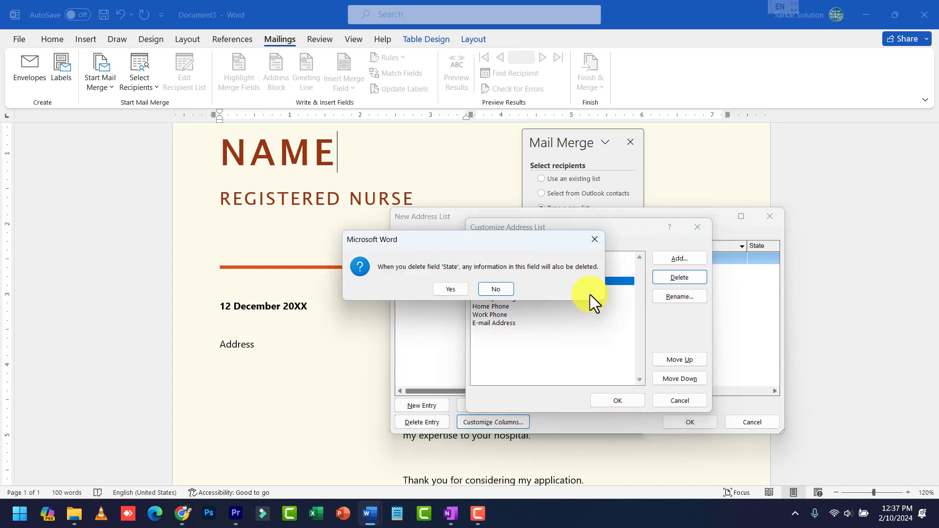
left_click(459, 292)
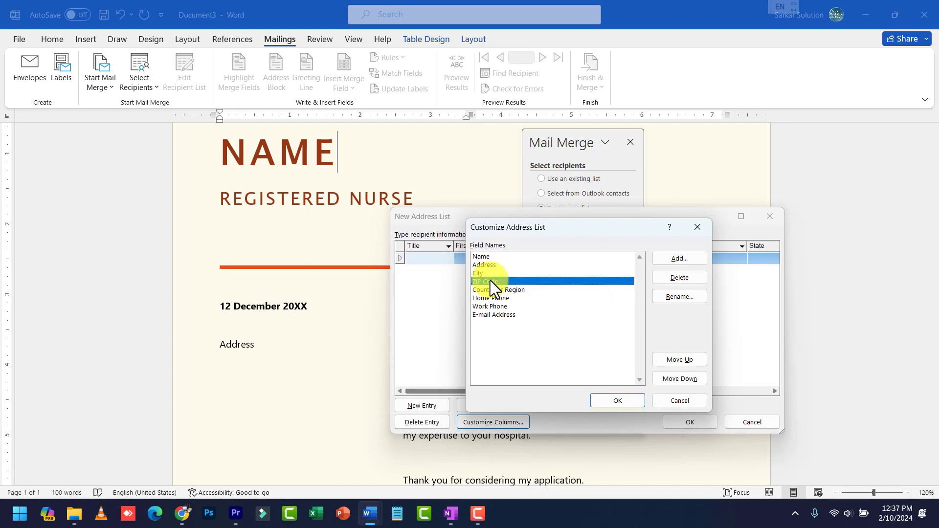
left_click(670, 277)
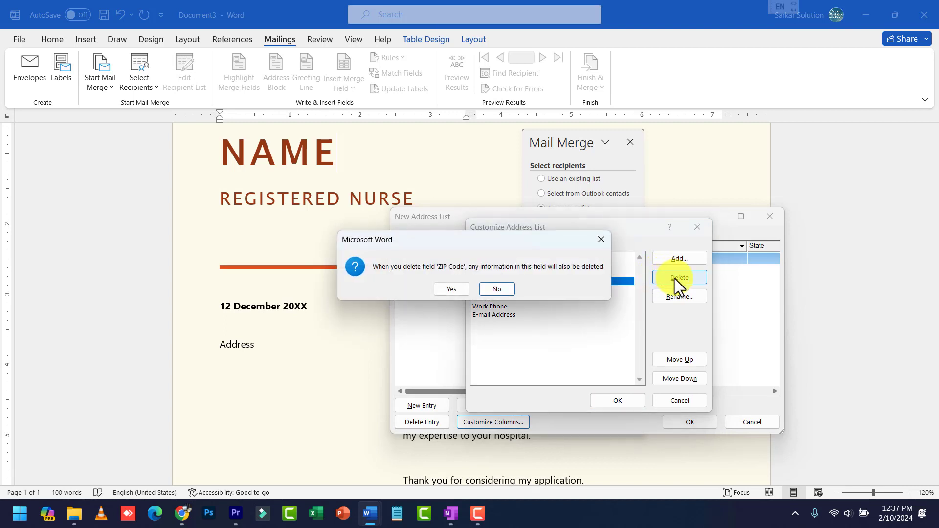
left_click(462, 291)
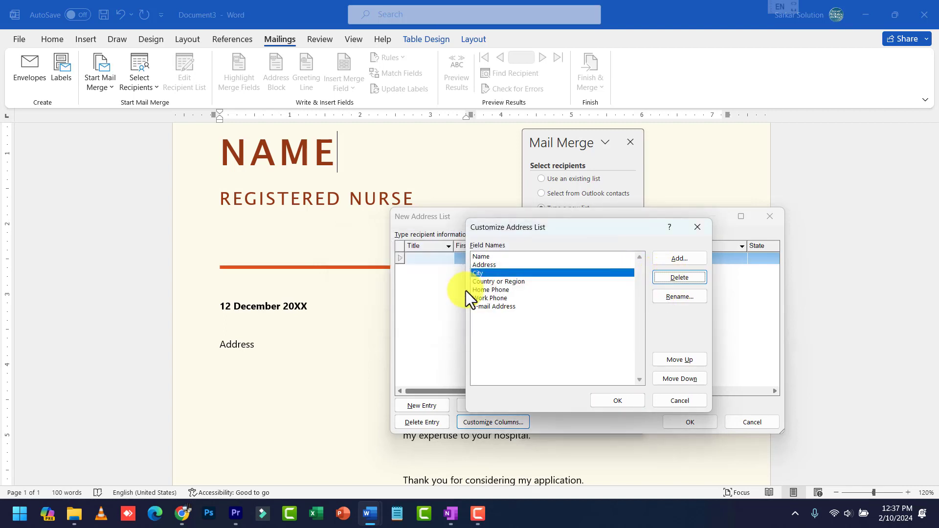
Delete Country or Region, Home Phone and E-mail Address, rename Work Phone to Mobile, and confirm
left_click(482, 281)
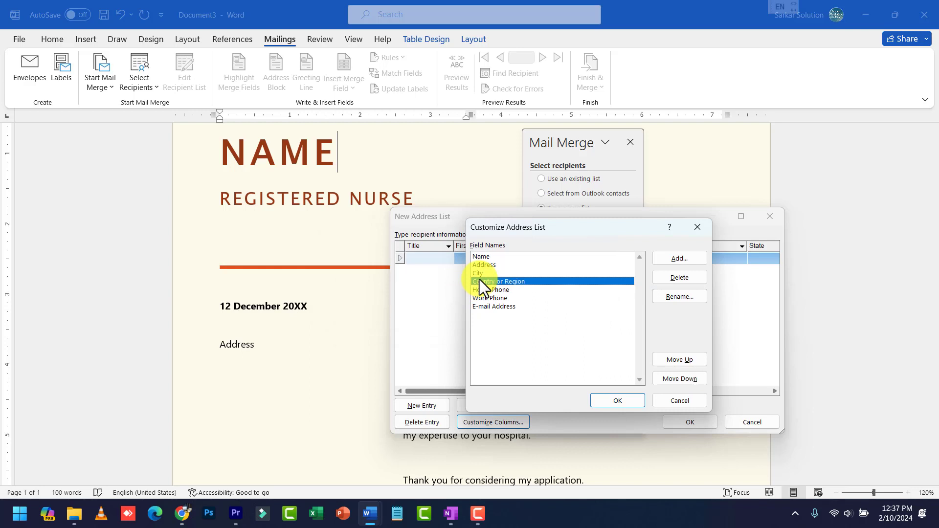
left_click(695, 276)
left_click(447, 288)
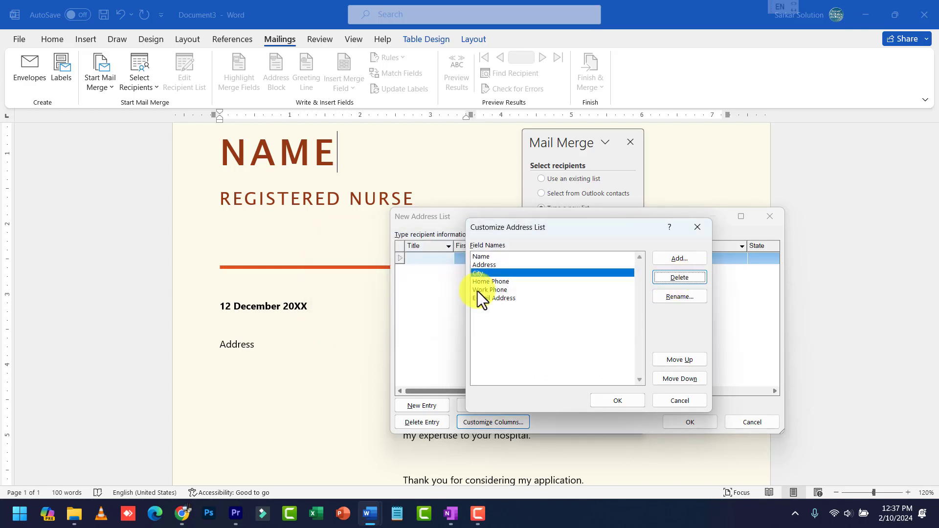
left_click(487, 281)
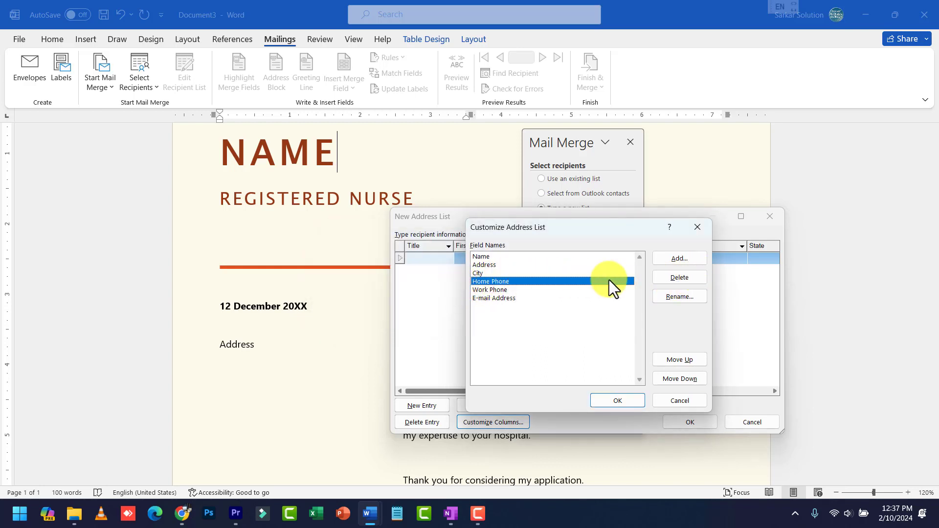
left_click(696, 277)
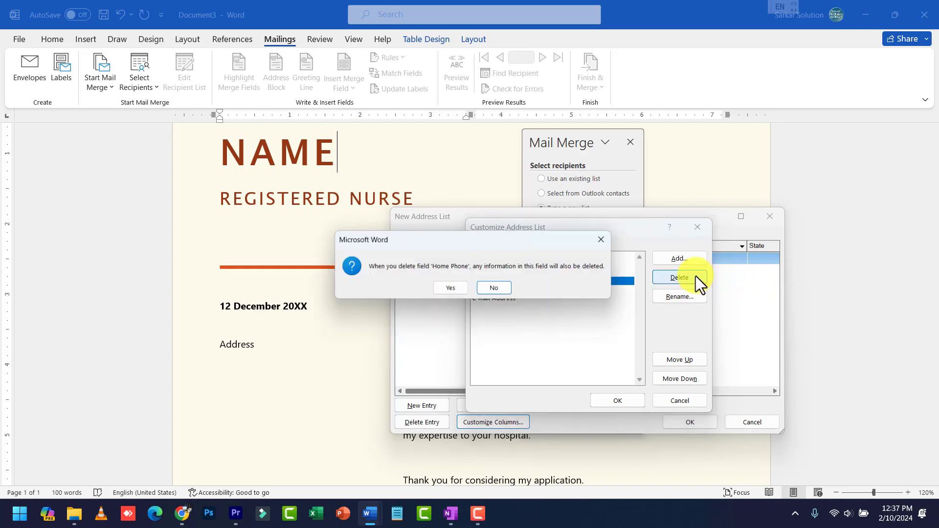
left_click(463, 288)
left_click(506, 283)
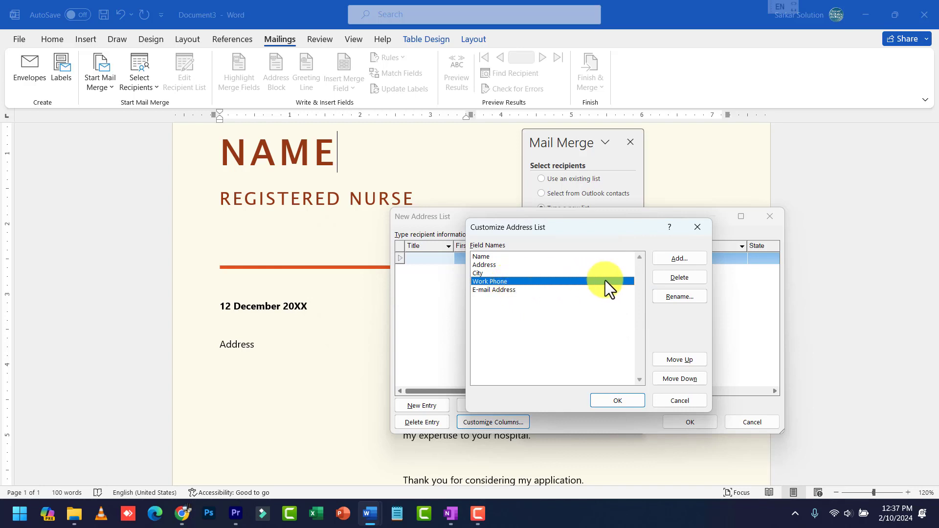
left_click(697, 294)
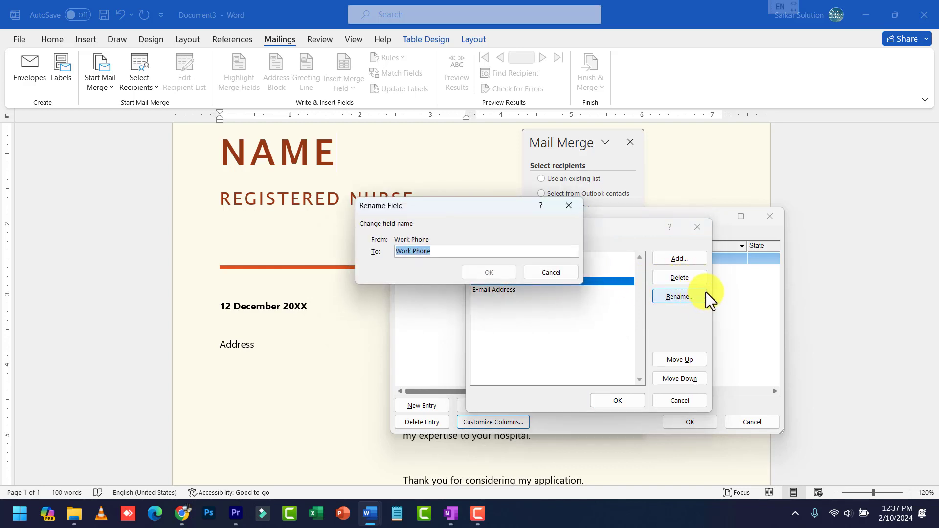
type("Mobile")
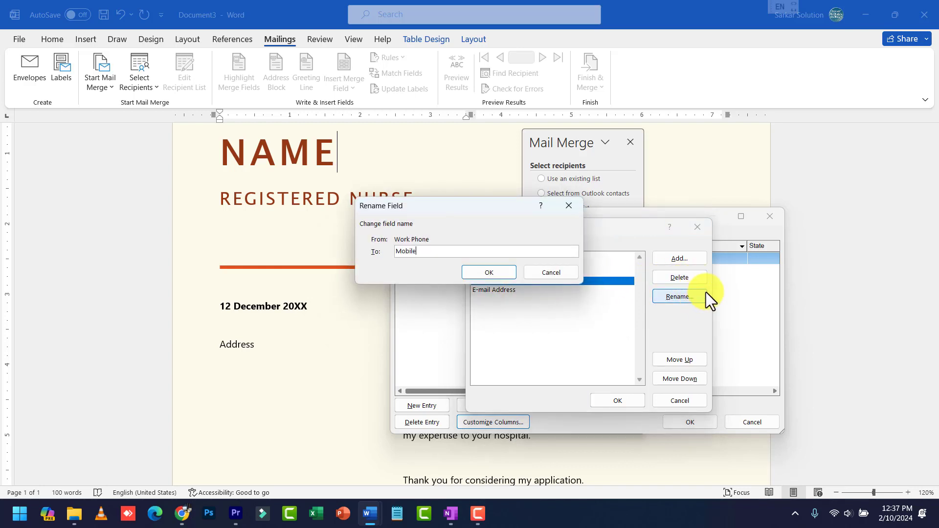
left_click(493, 276)
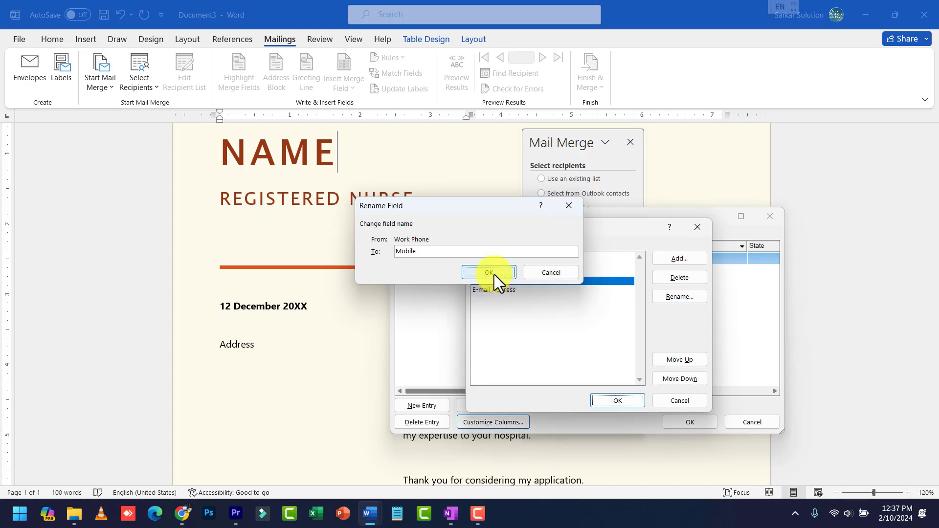
left_click(555, 291)
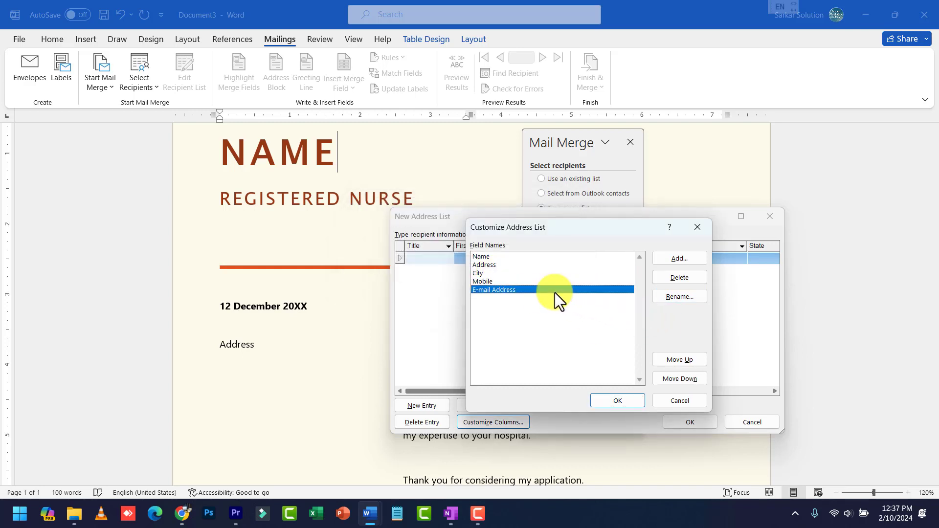
left_click(694, 276)
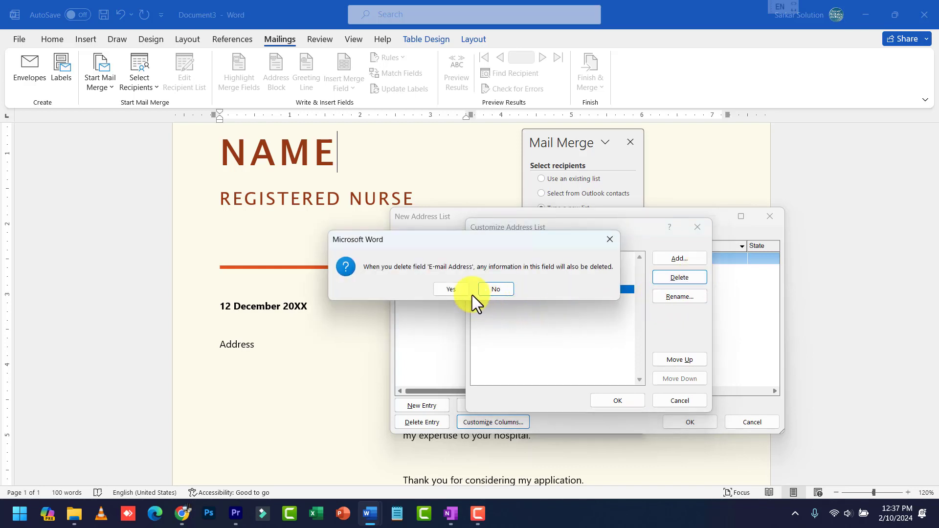
left_click(453, 289)
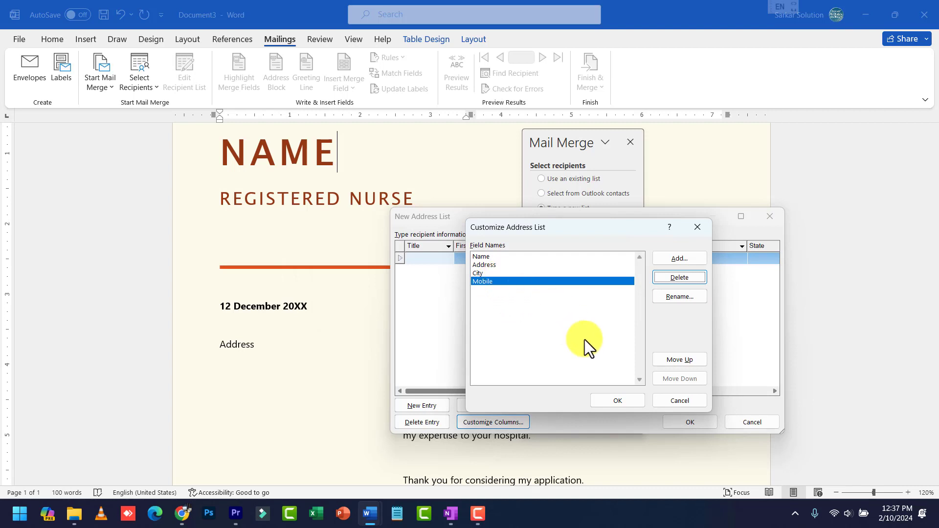
left_click(627, 399)
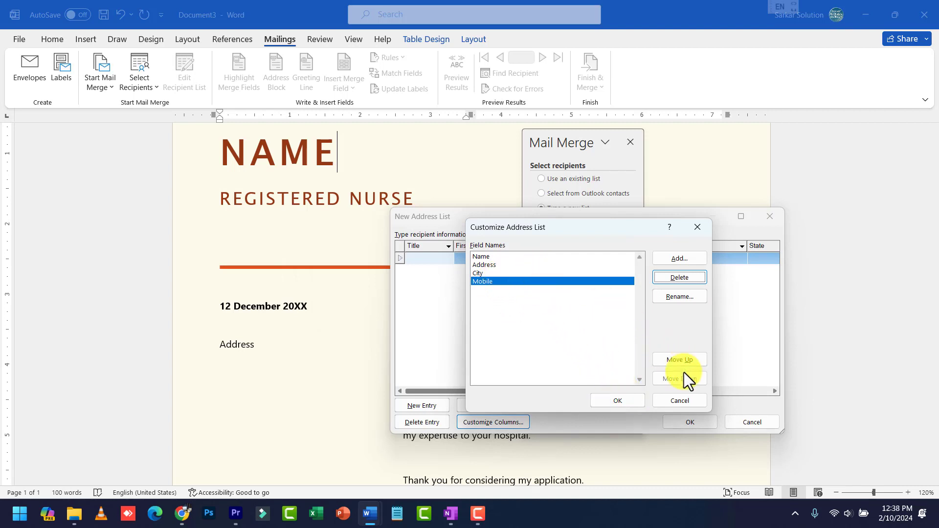
Enter the first recipient's name, address, city and mobile number in the address list
left_click(633, 400)
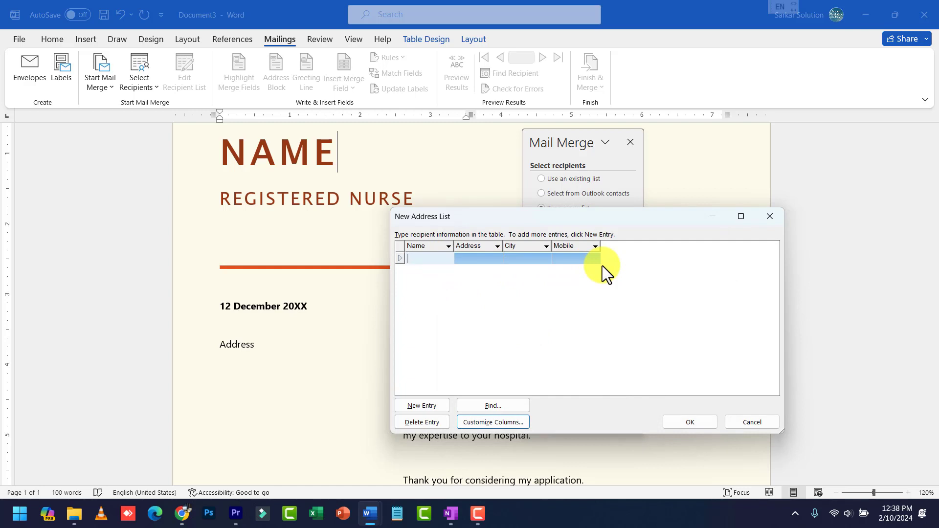
key("Tab")
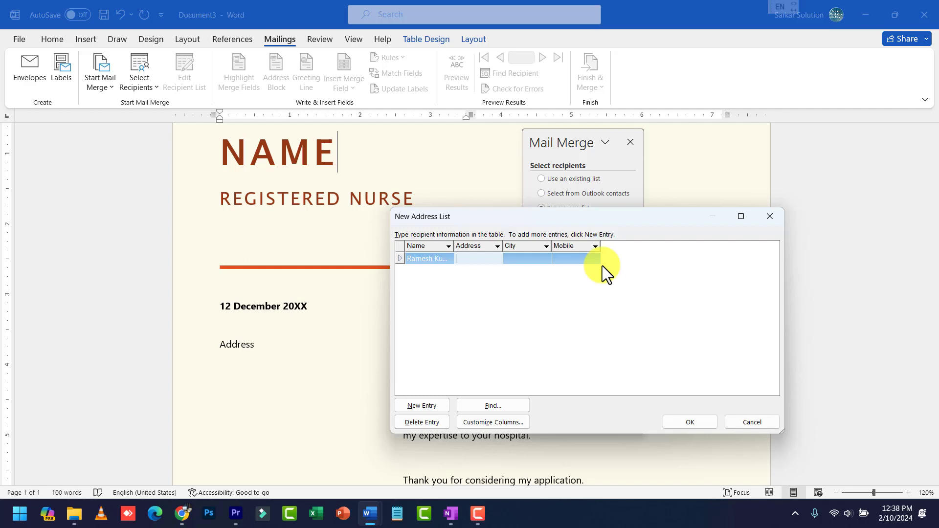
type("Ward no 13")
key("Tab")
type("Ch")
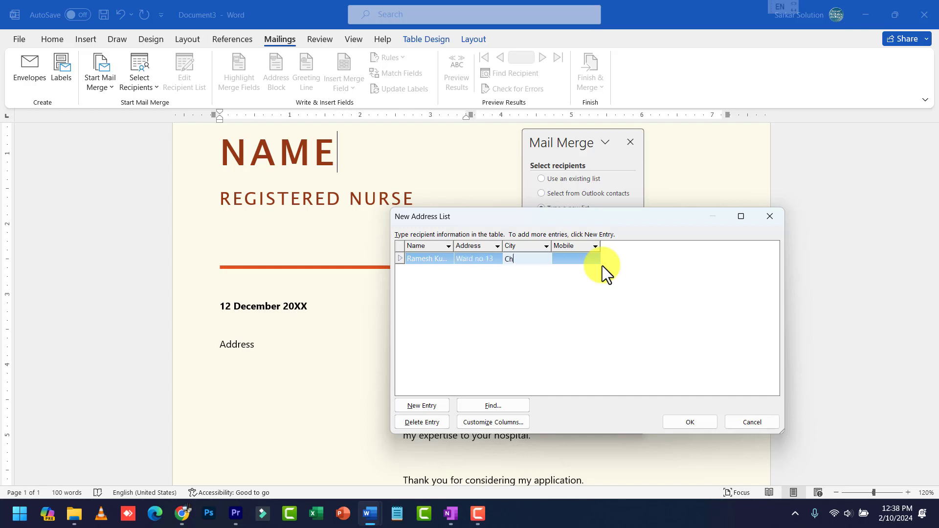
type("hindwara")
key("Tab")
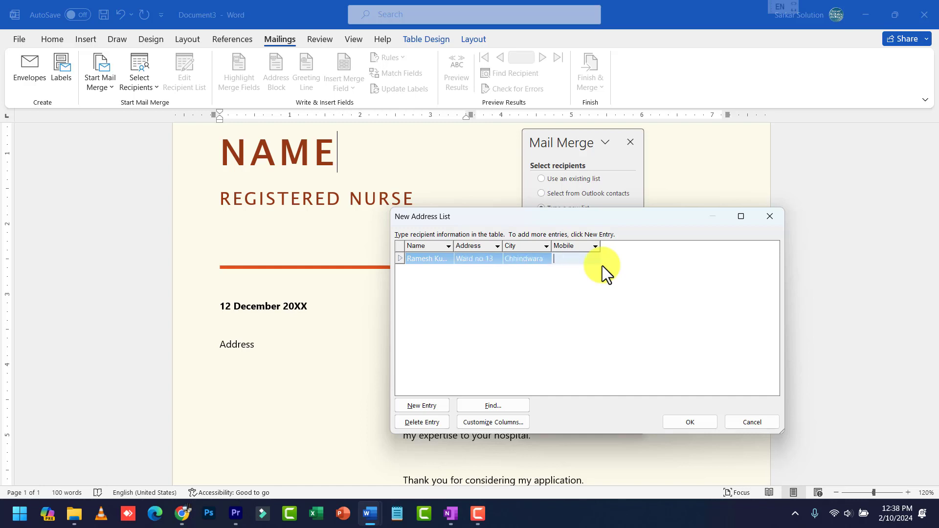
Add a second recipient row with name, address, city and mobile number
key("Tab")
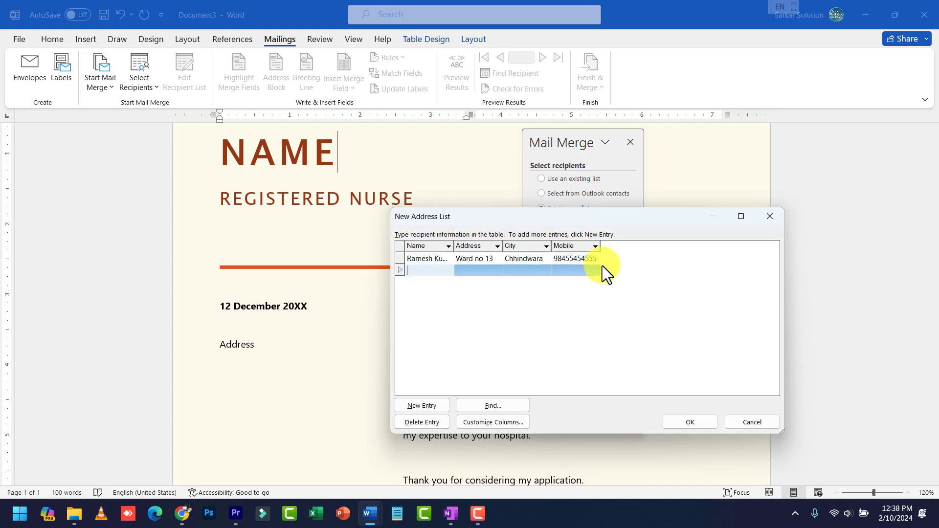
key("Tab")
type("W")
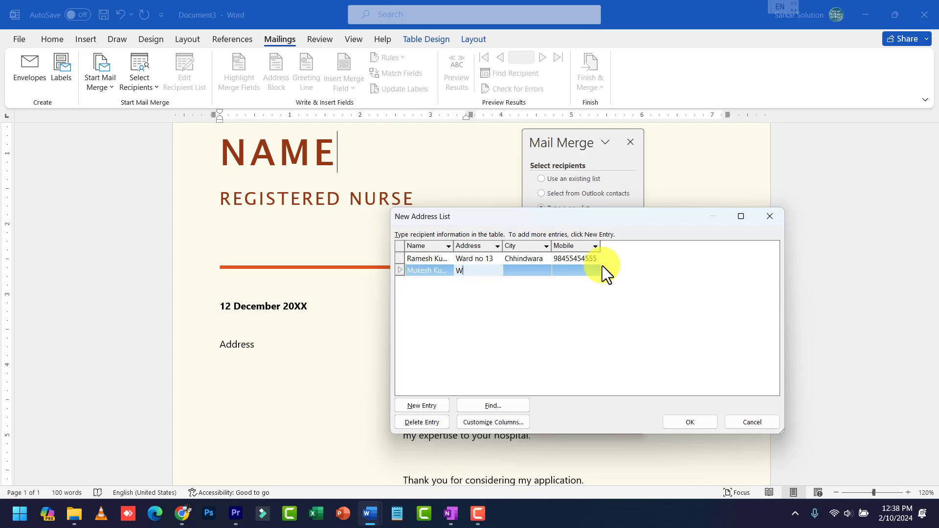
type("ard no 12")
key("Tab")
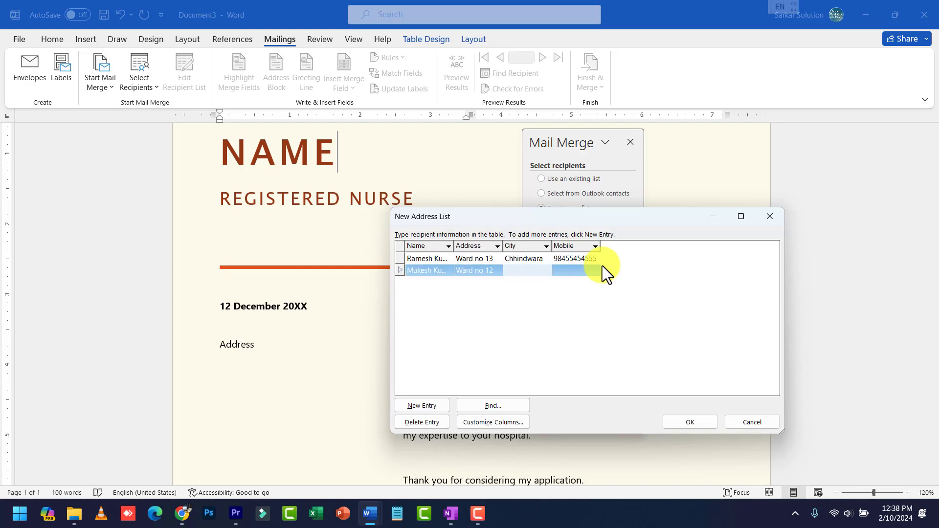
type("Bhopal")
key("Tab")
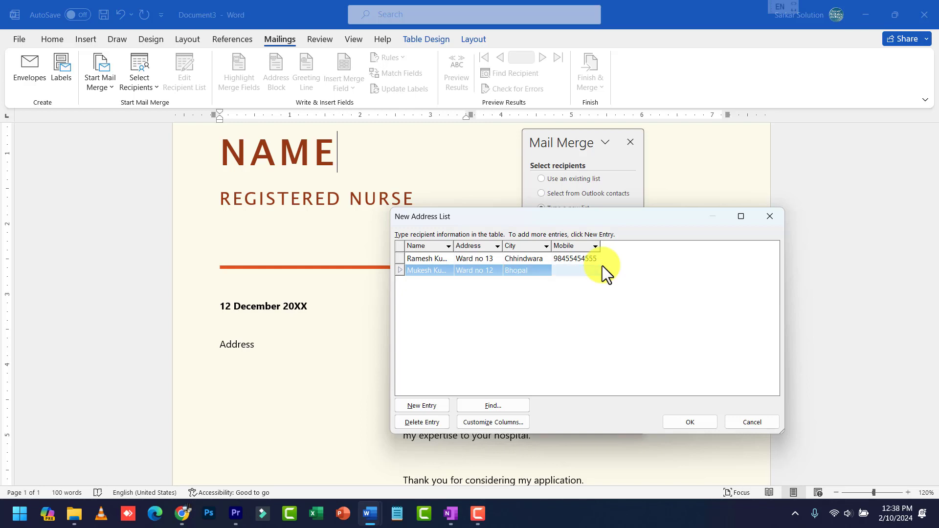
Add a third recipient row with name, address, city and mobile number
key("Tab")
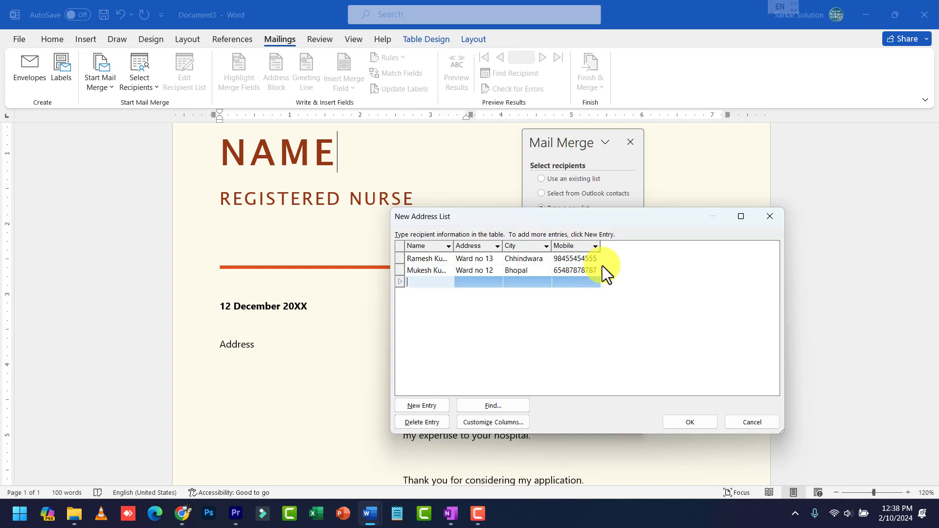
key("Tab")
type("Wa")
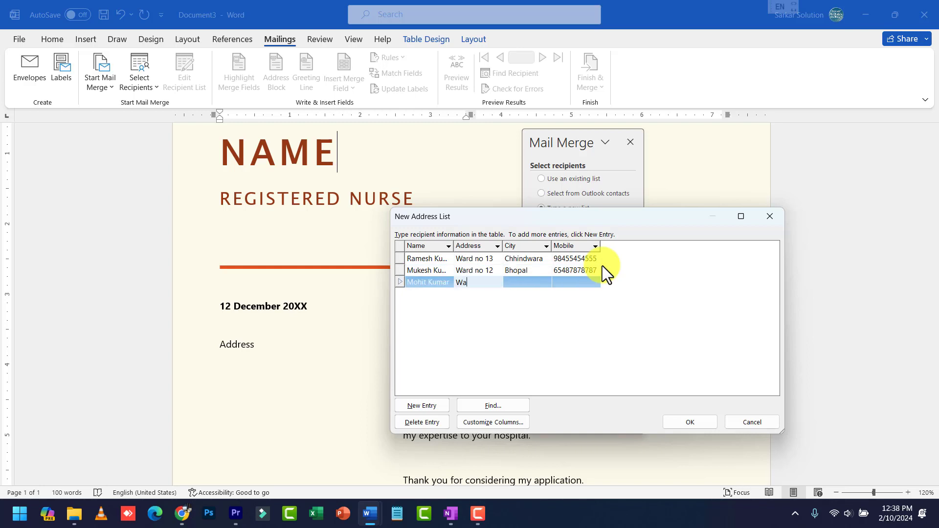
type("rd 14")
key("Tab")
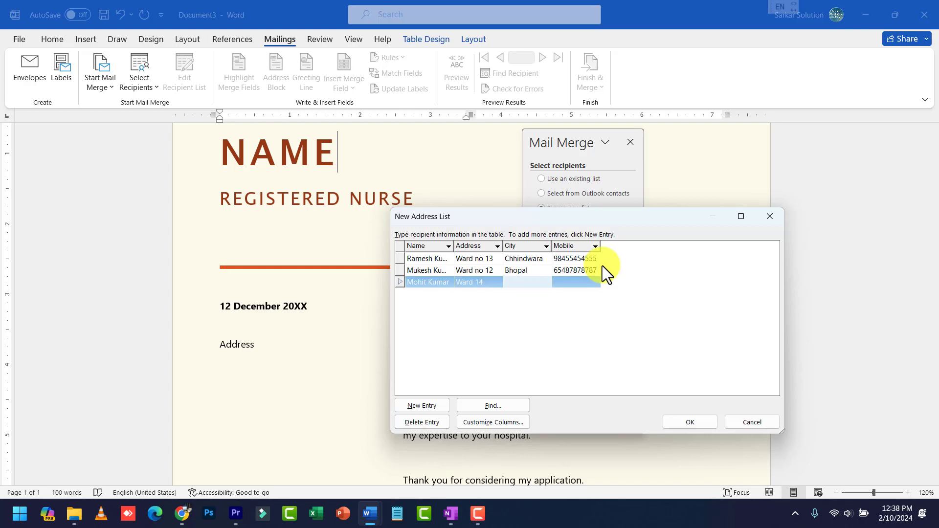
type("Indore")
key("Tab")
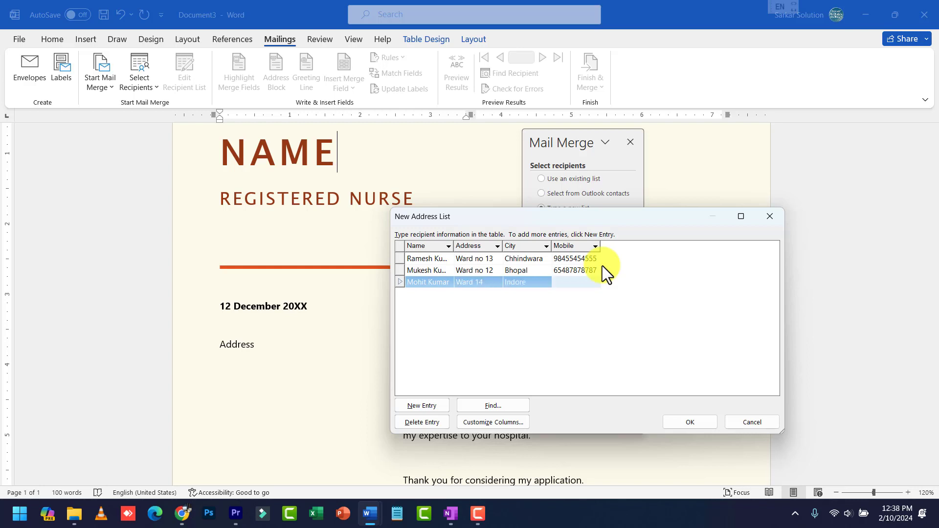
Add a fourth recipient row with name, address, city and mobile number
key("Tab")
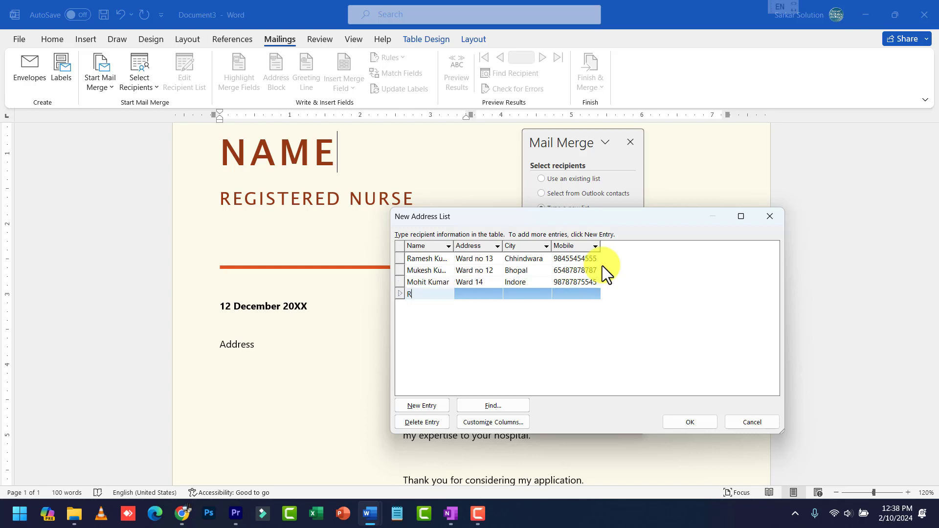
key("Tab")
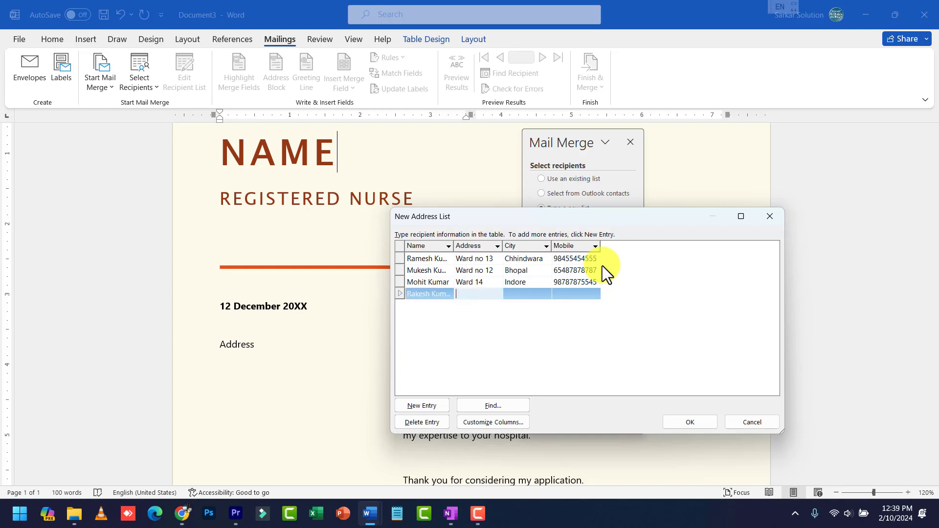
type("Ward 15")
key("Tab")
type("Jaba")
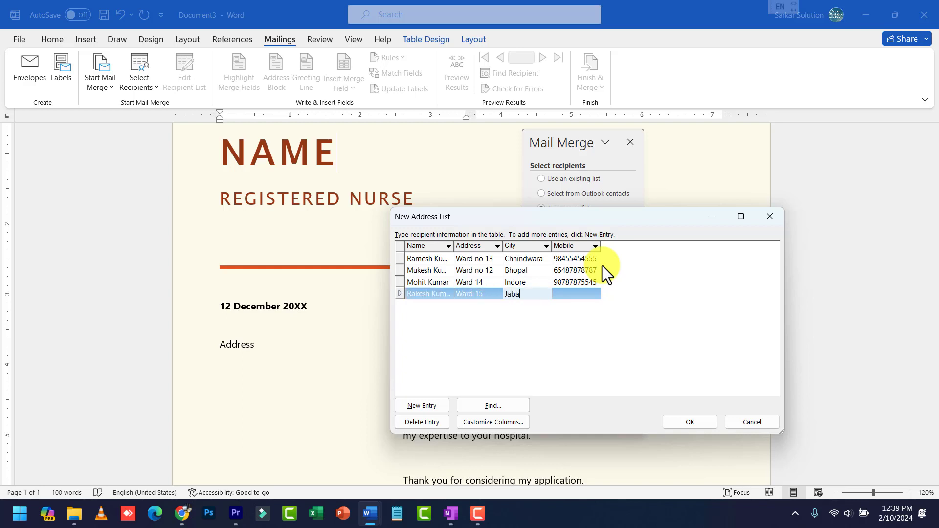
type("l")
type("lpu")
key("Tab")
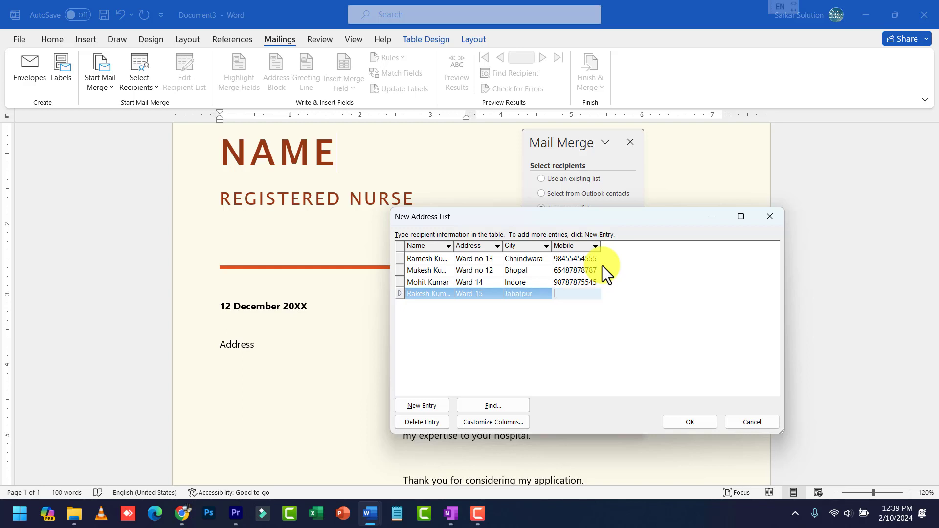
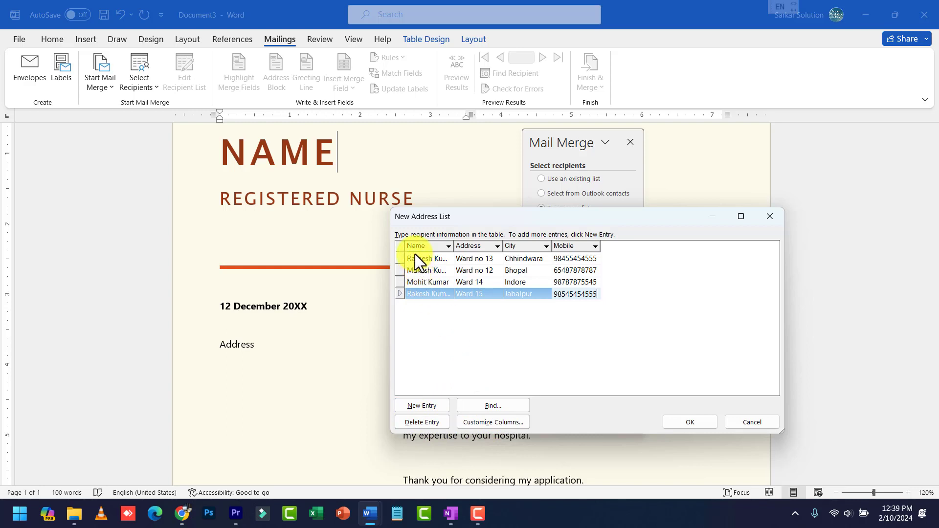
left_click(507, 404)
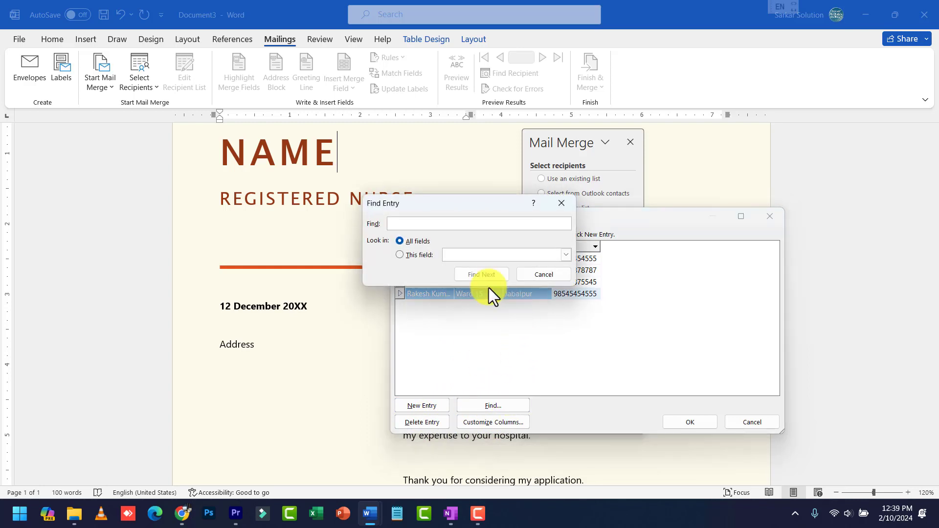
left_click_drag(449, 206, 553, 253)
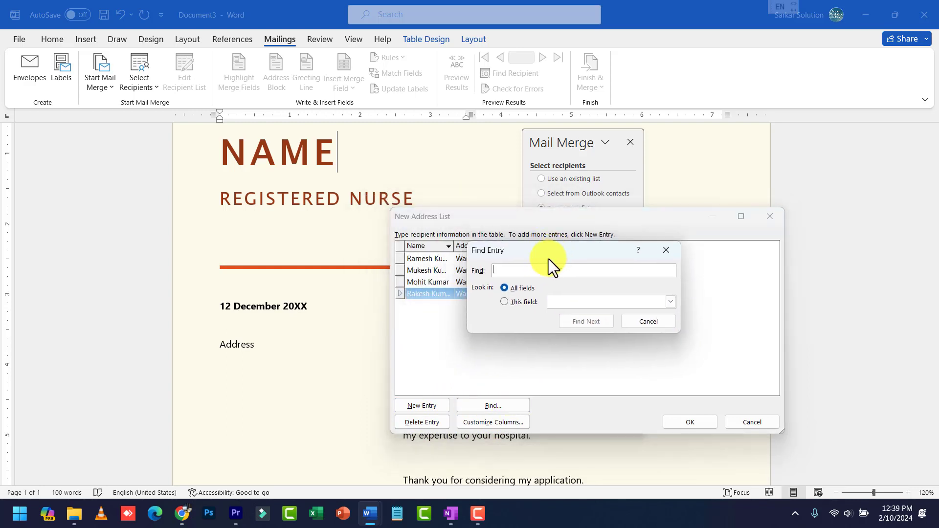
left_click(647, 322)
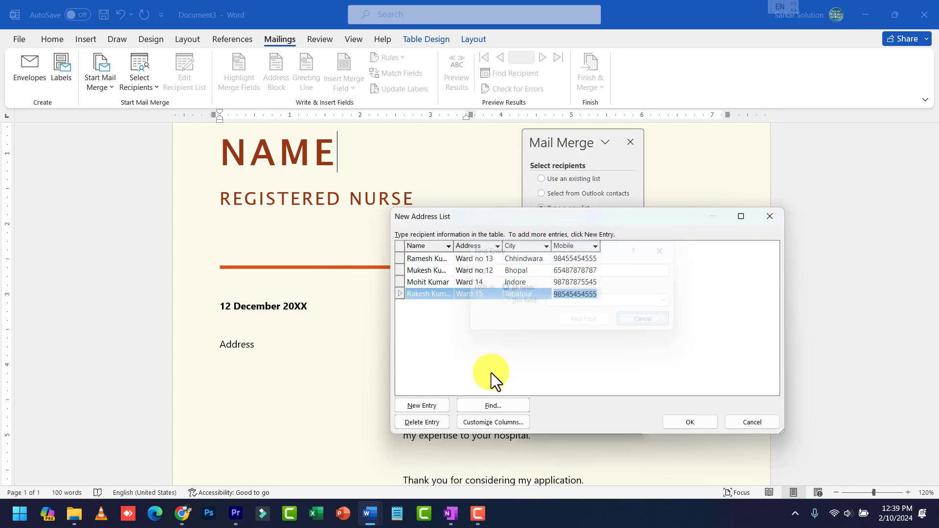
left_click(430, 292)
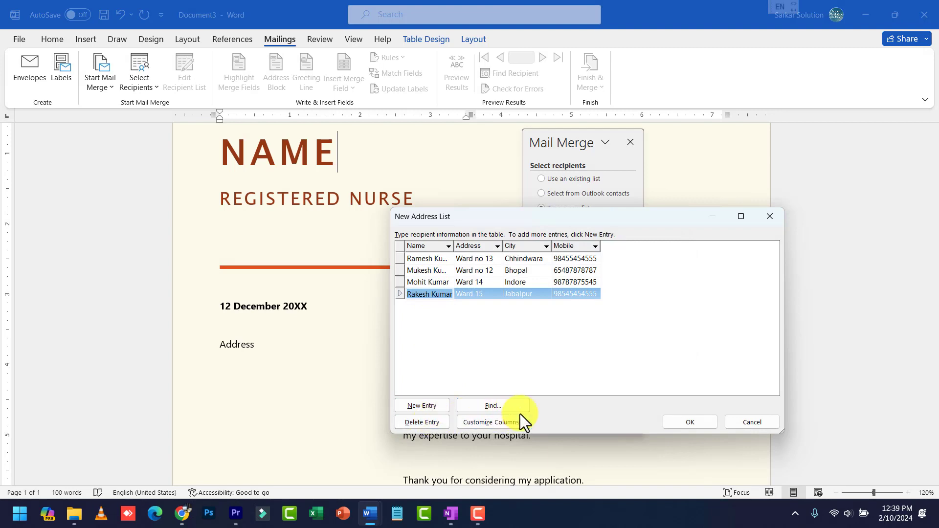
Finish the address list and save it as mylist.mdb on the Data (D:) drive
left_click(682, 423)
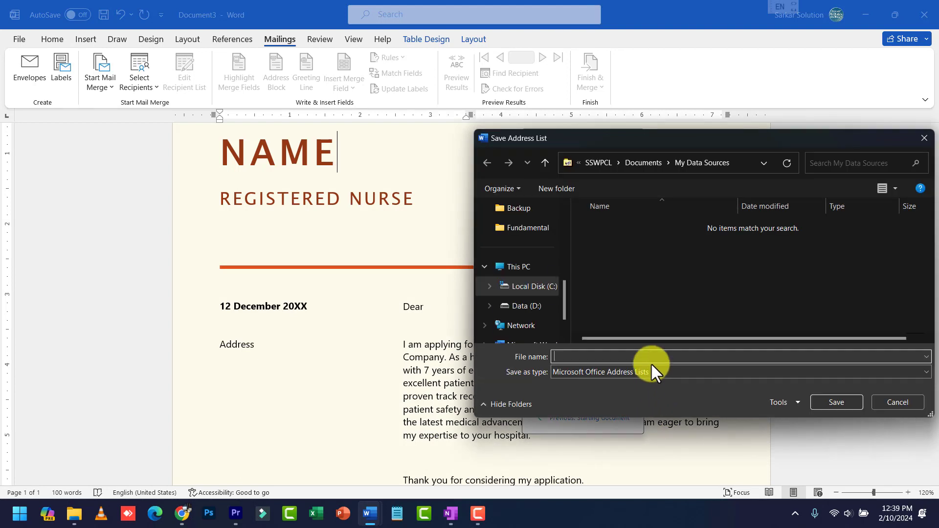
left_click_drag(732, 142, 627, 133)
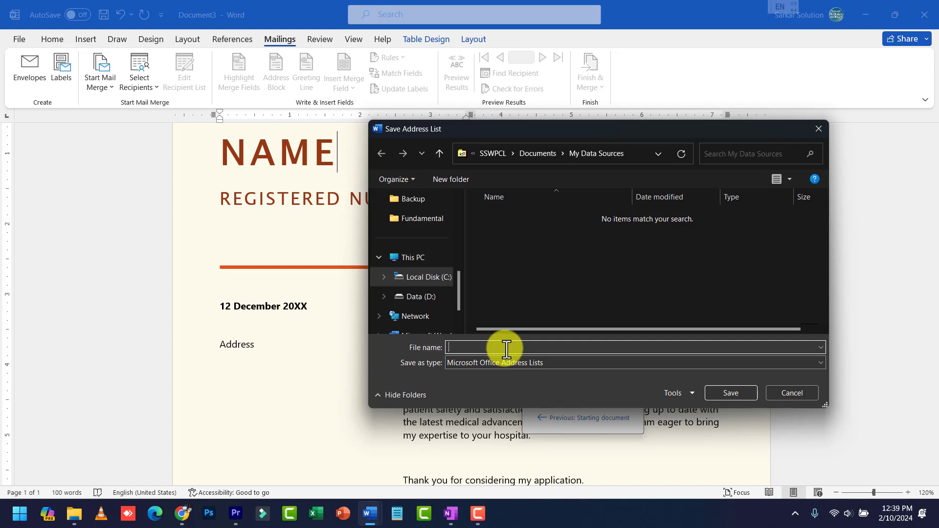
type("mylist")
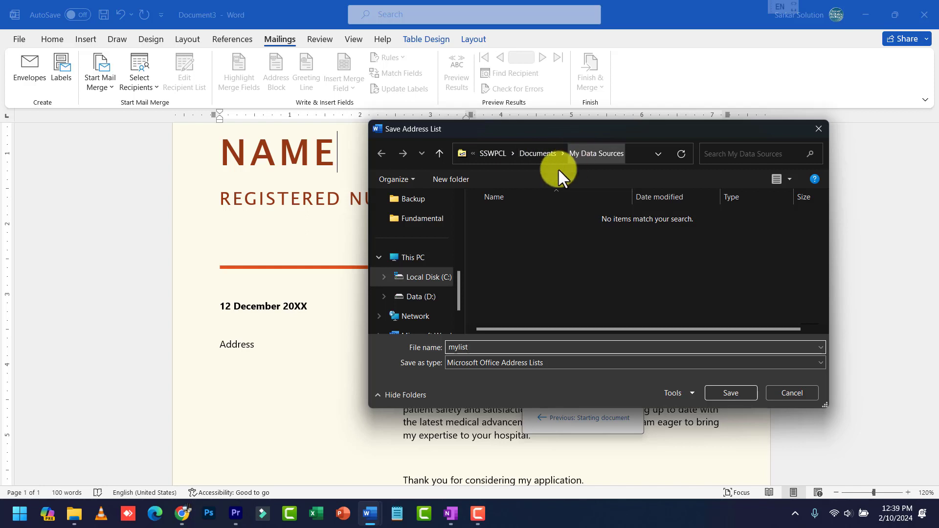
left_click(427, 299)
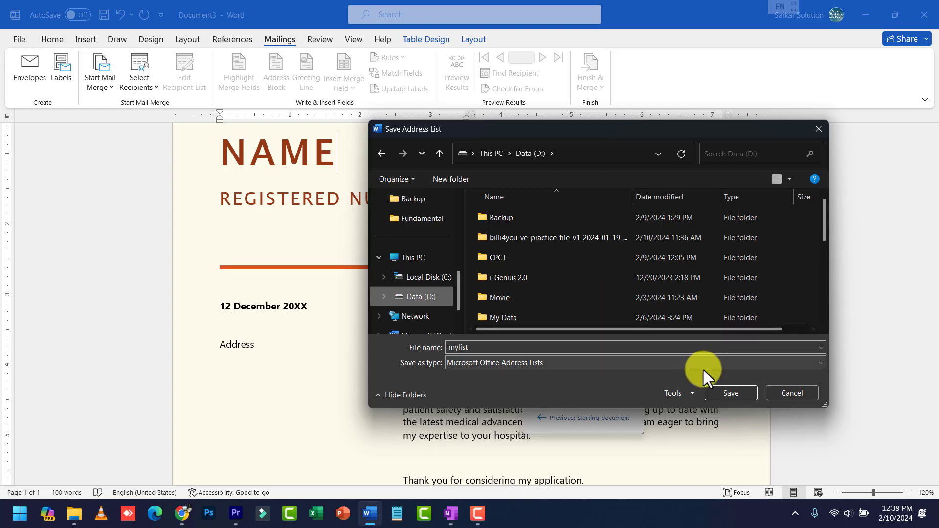
left_click(730, 393)
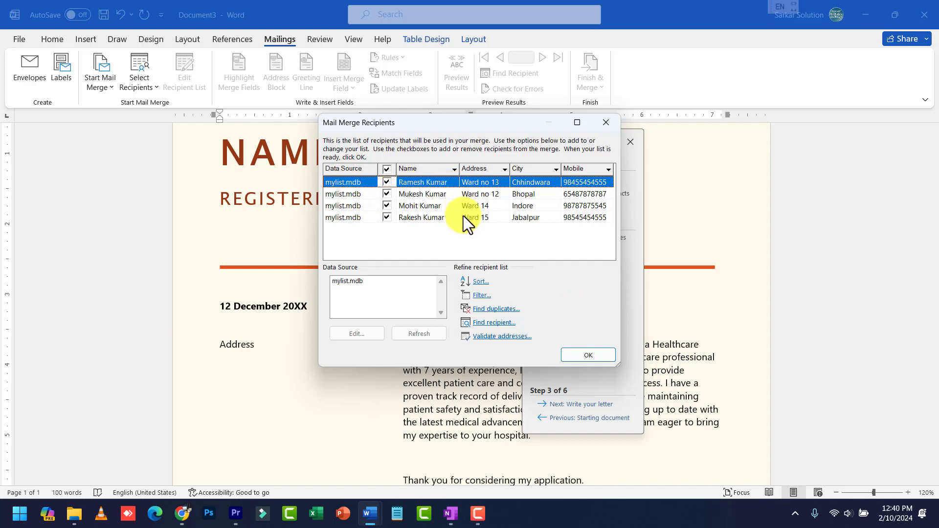
Review the Mail Merge Recipients rows and accept the mylist recipients
left_click(387, 193)
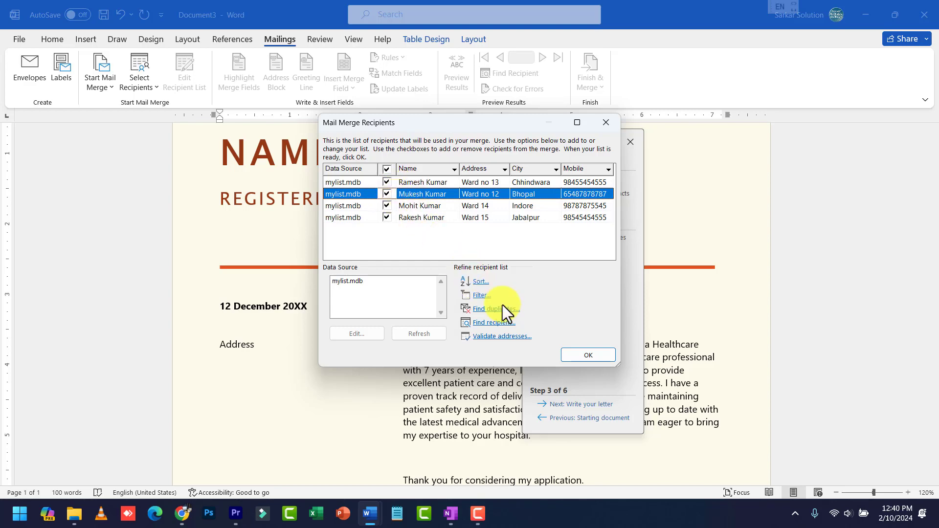
left_click(590, 358)
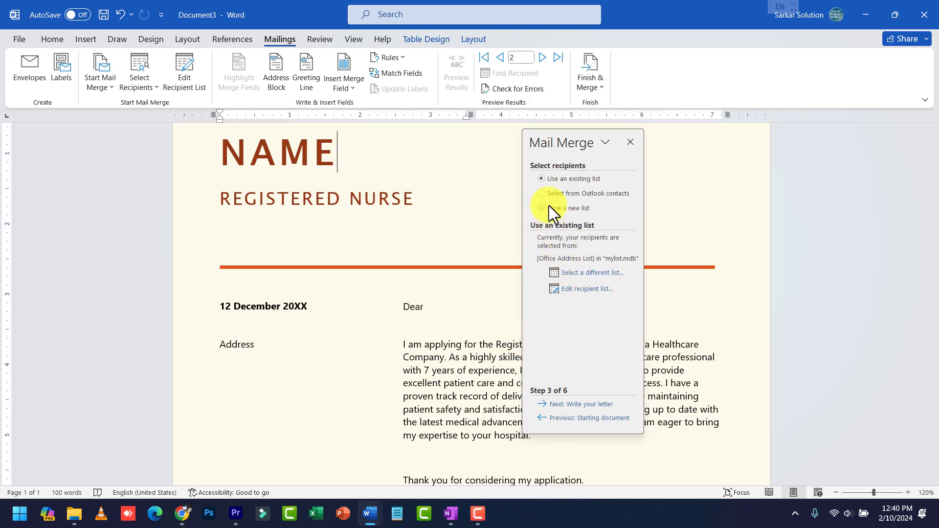
Keep the existing recipient list and advance to Step 4, Write your letter
left_click(550, 181)
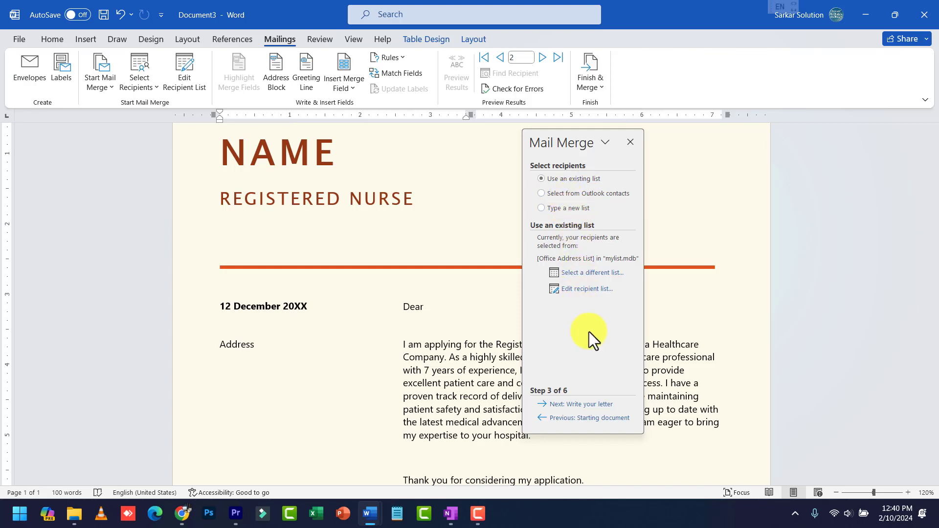
left_click(592, 406)
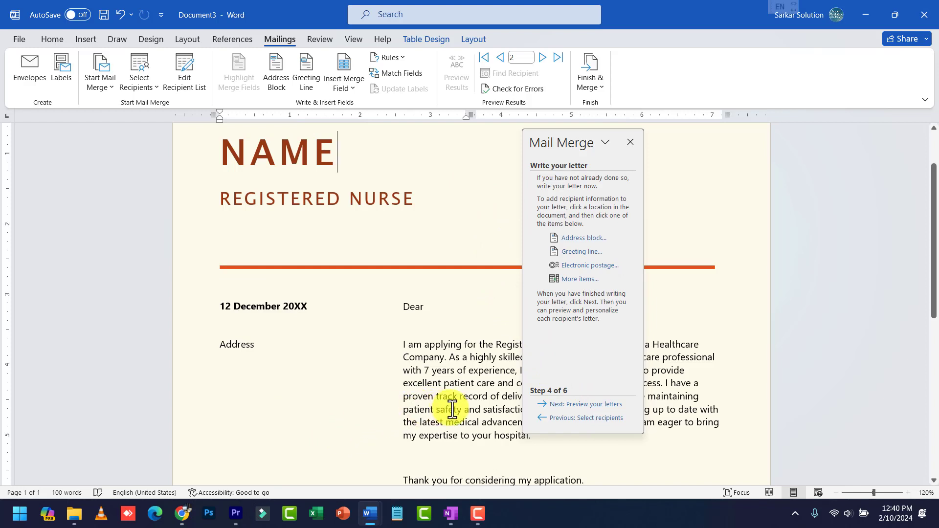
Replace the NAME placeholder heading with the «Name» merge field
left_click(277, 159)
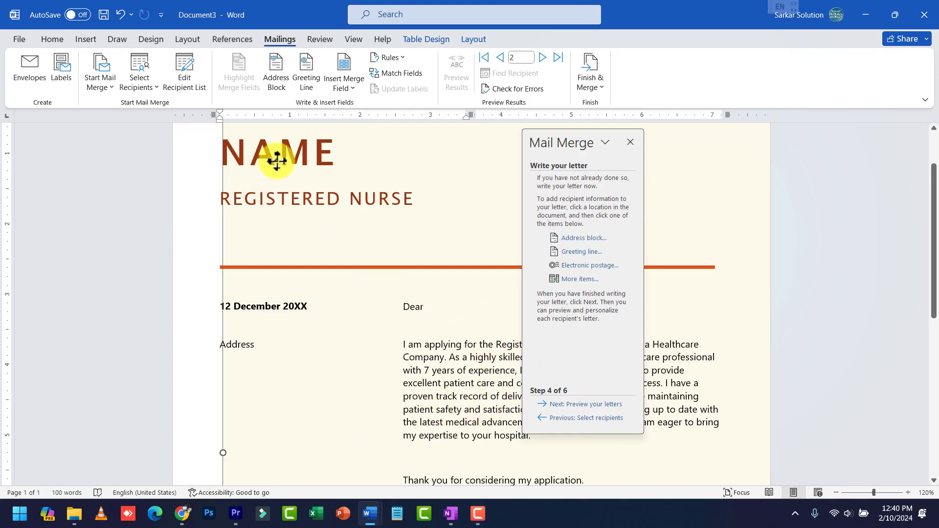
left_click(288, 164)
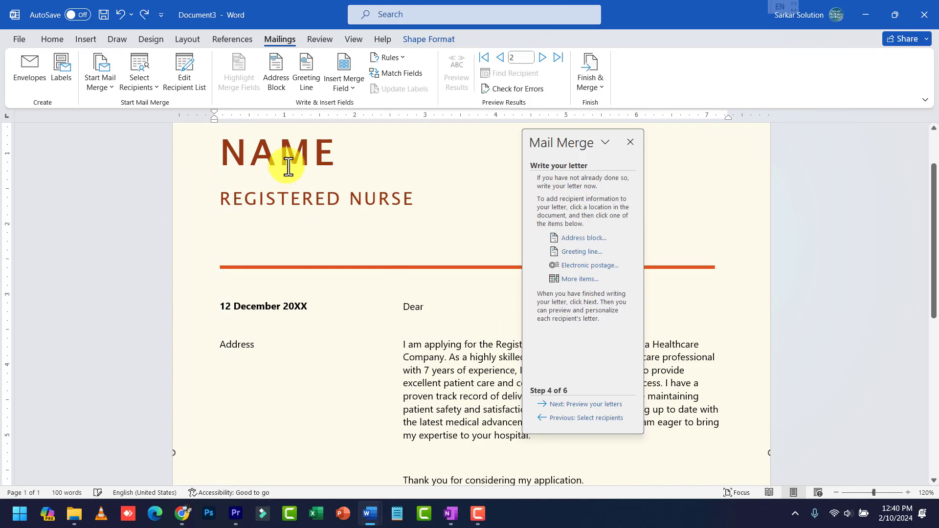
double_click(288, 165)
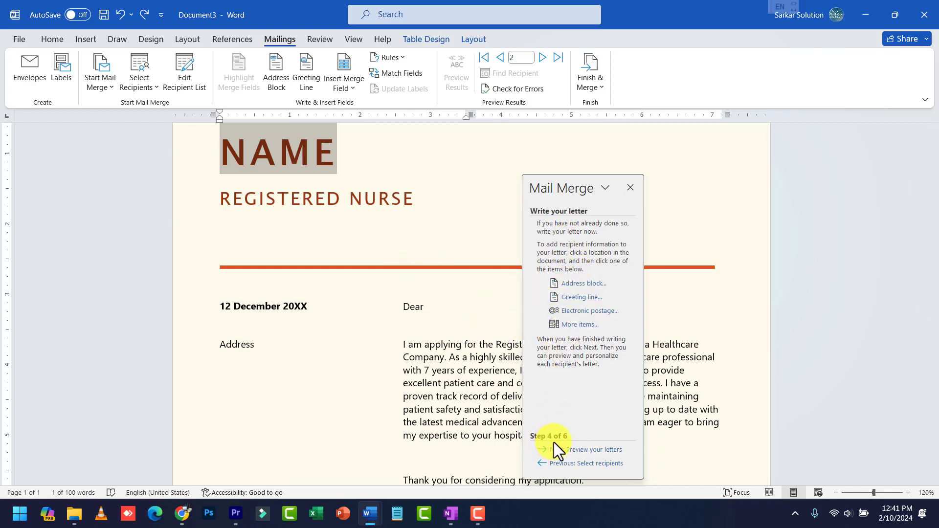
left_click(581, 325)
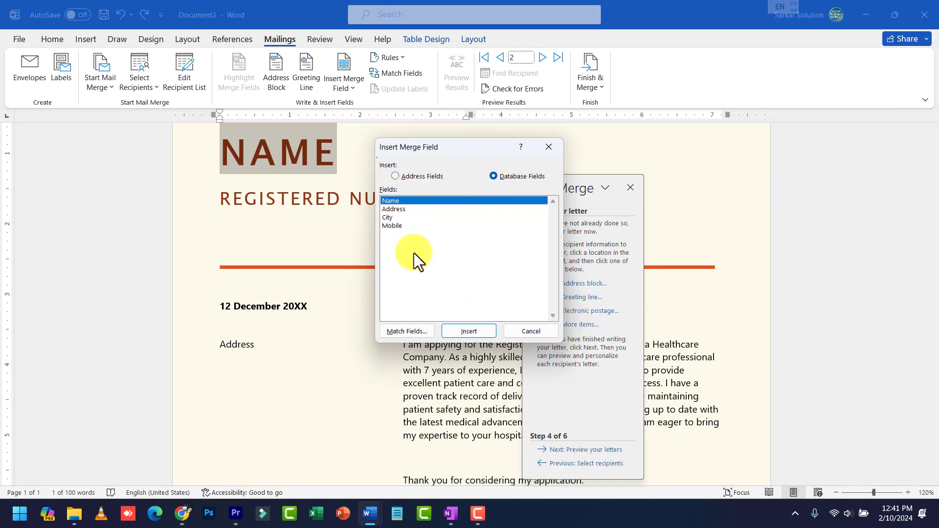
left_click(469, 331)
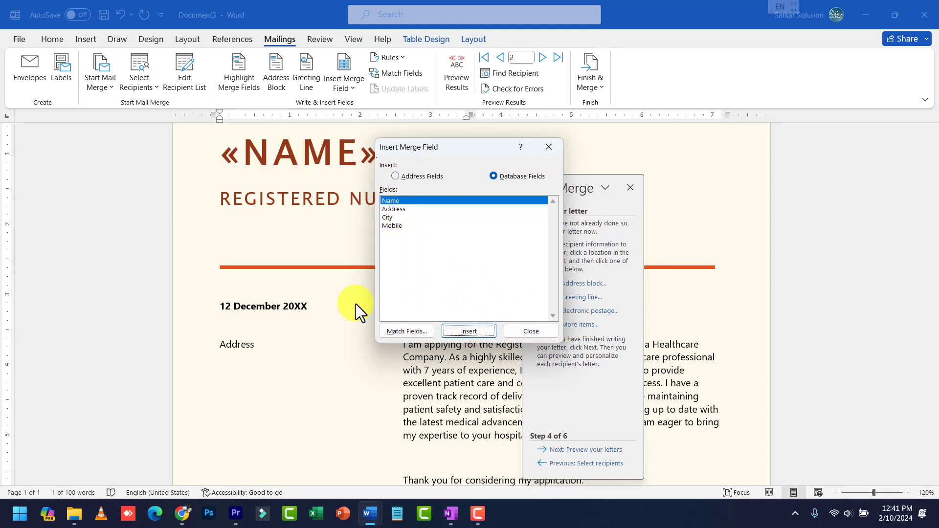
left_click(514, 329)
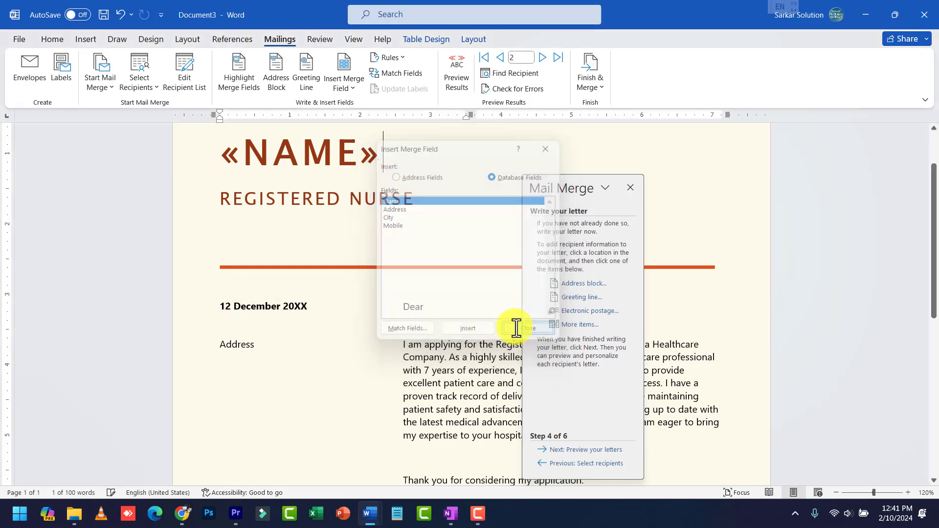
left_click(244, 345)
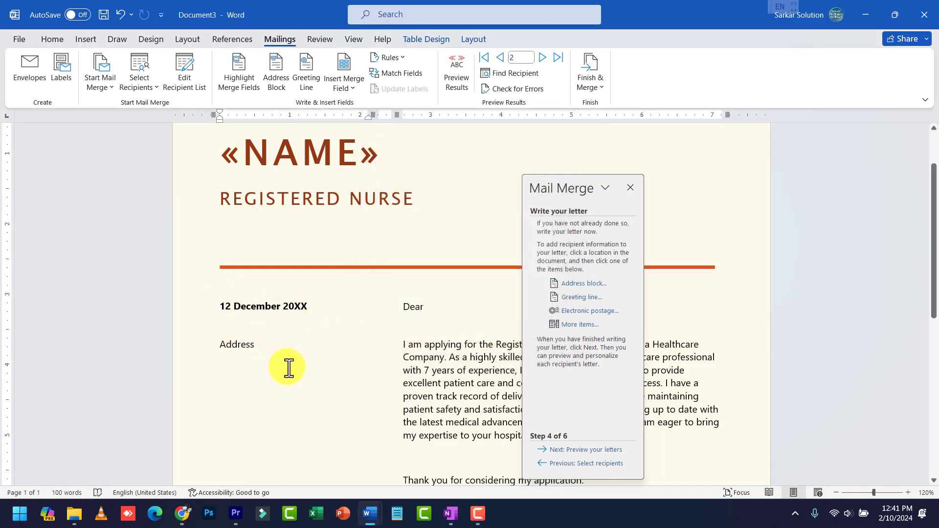
Insert the «Address» and «City» merge fields on a new line below the Address label
key("Return")
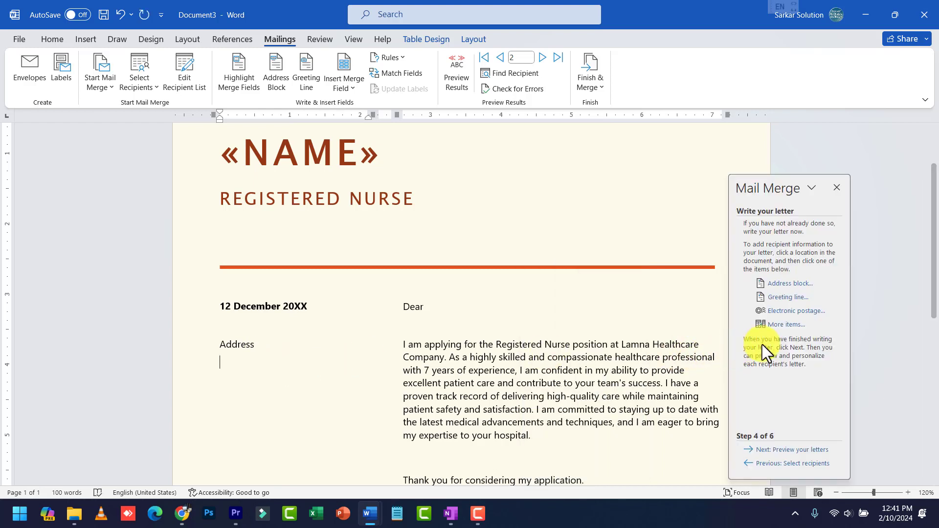
left_click(773, 326)
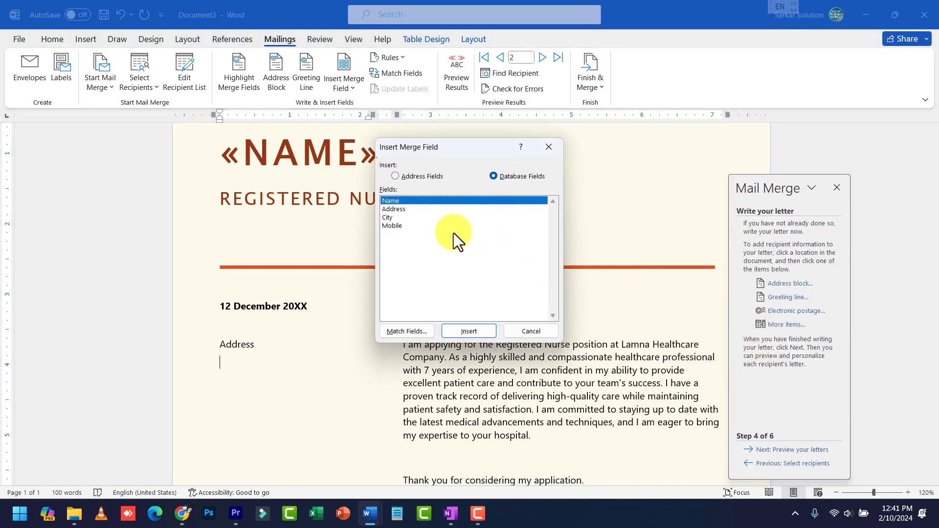
left_click(392, 209)
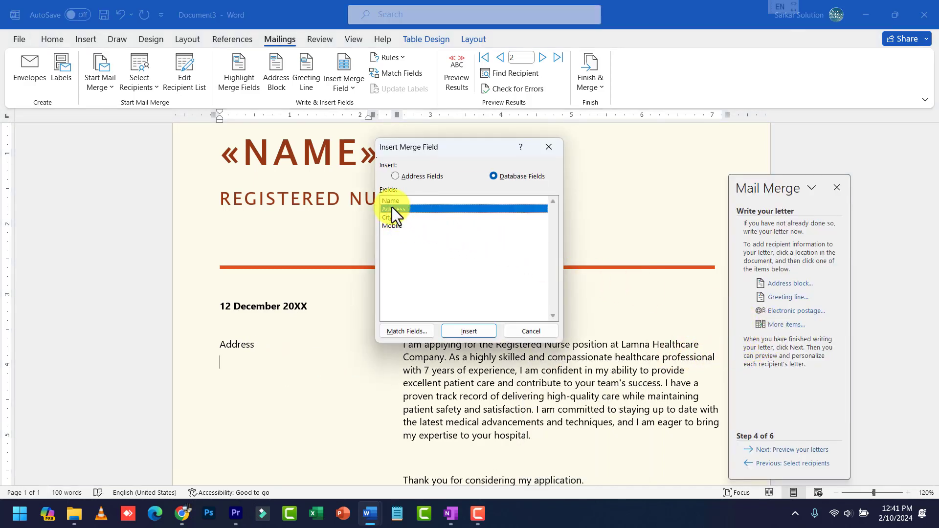
left_click(470, 331)
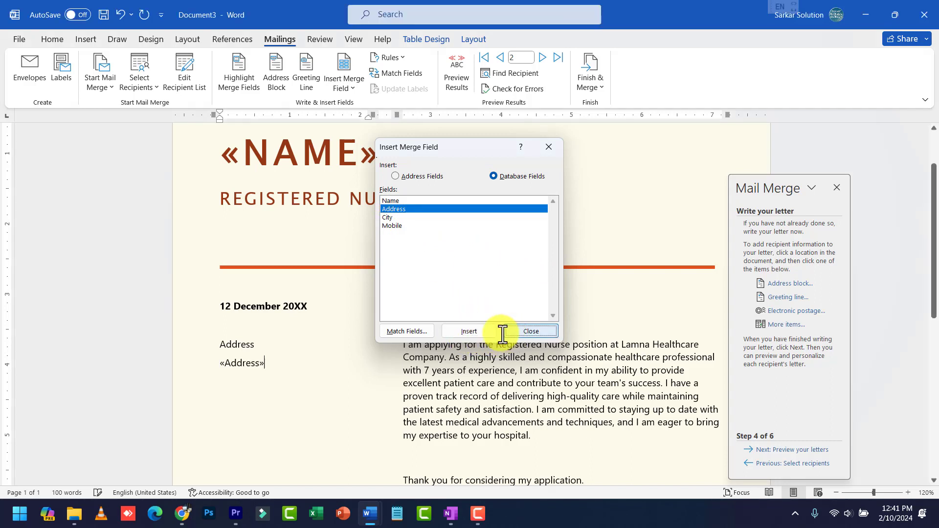
left_click(509, 332)
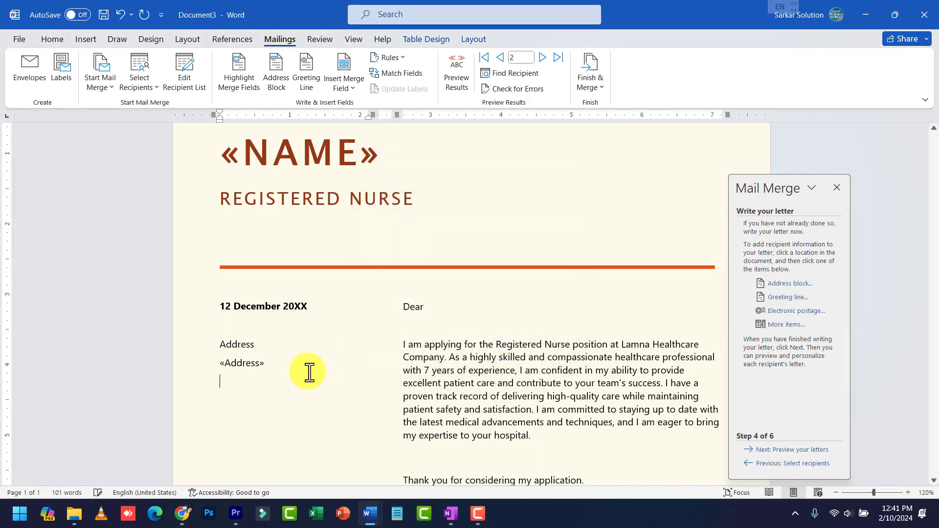
left_click(786, 326)
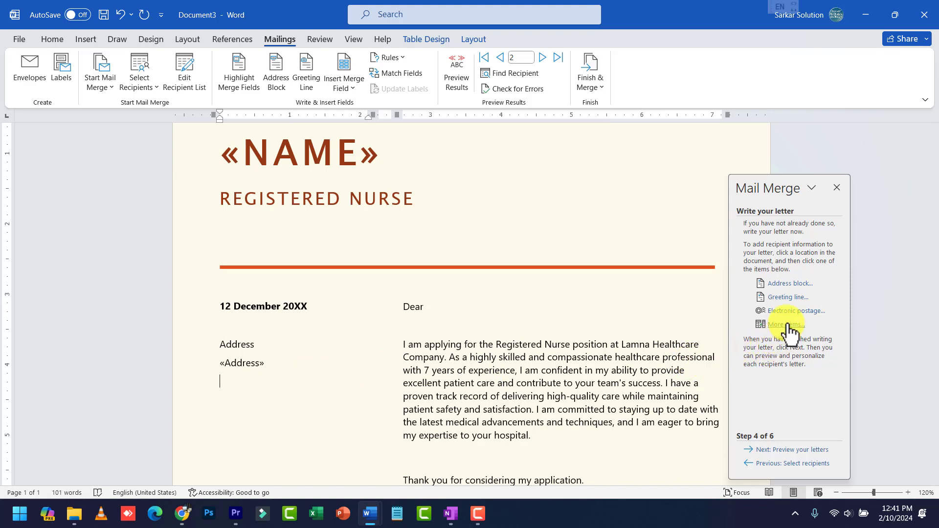
left_click(392, 217)
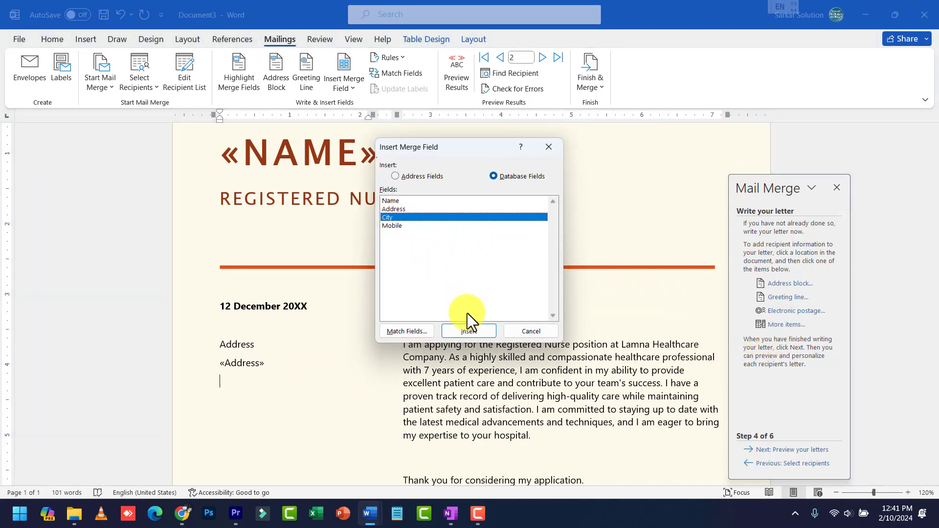
left_click(481, 334)
left_click(534, 332)
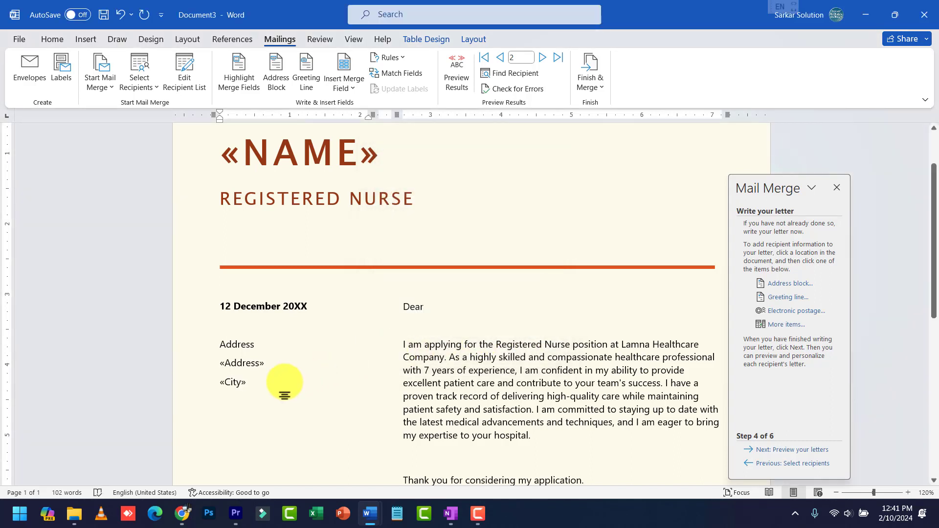
Add the «Mobile» merge field on its own line below City
key("Return")
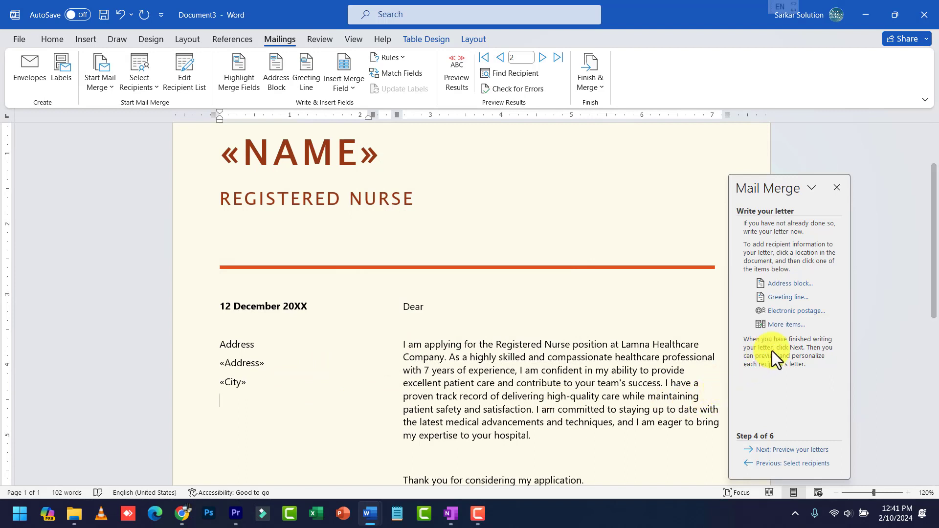
left_click(785, 325)
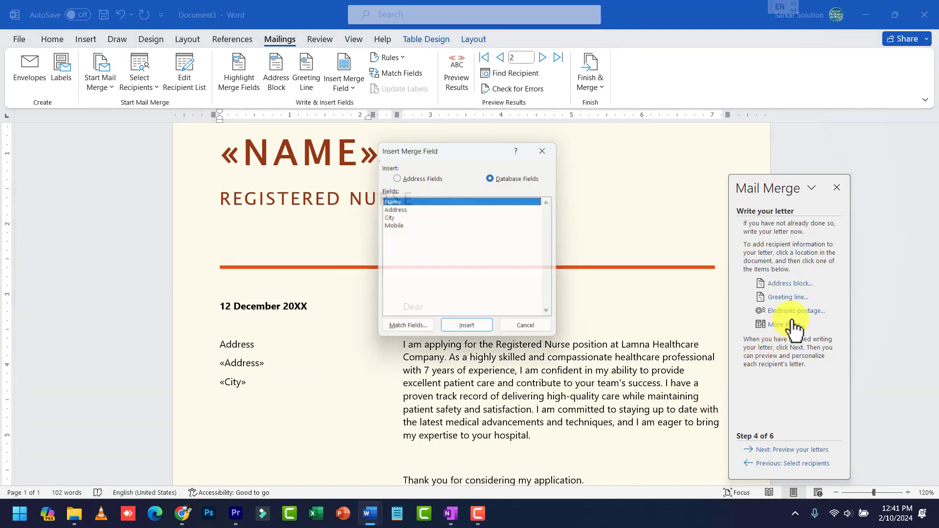
left_click(392, 227)
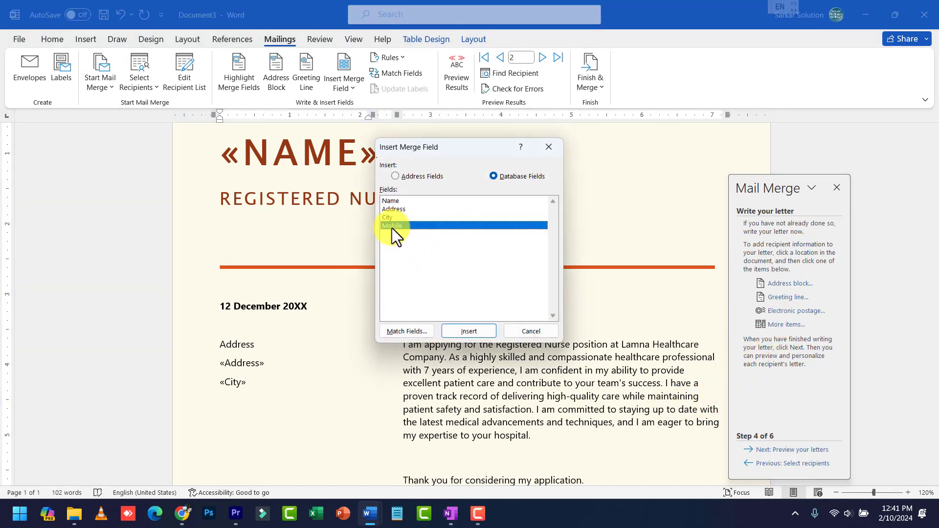
left_click(476, 335)
left_click(533, 333)
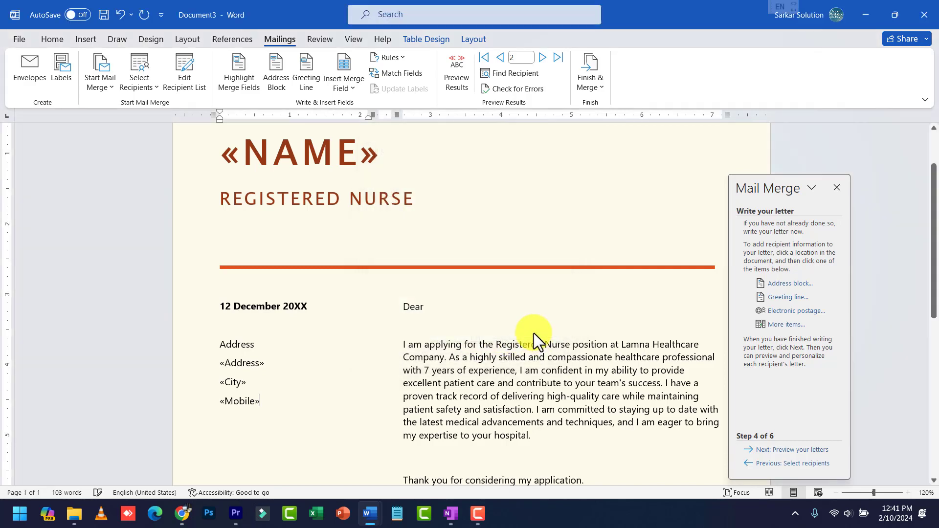
scroll(594, 349, "down", 3)
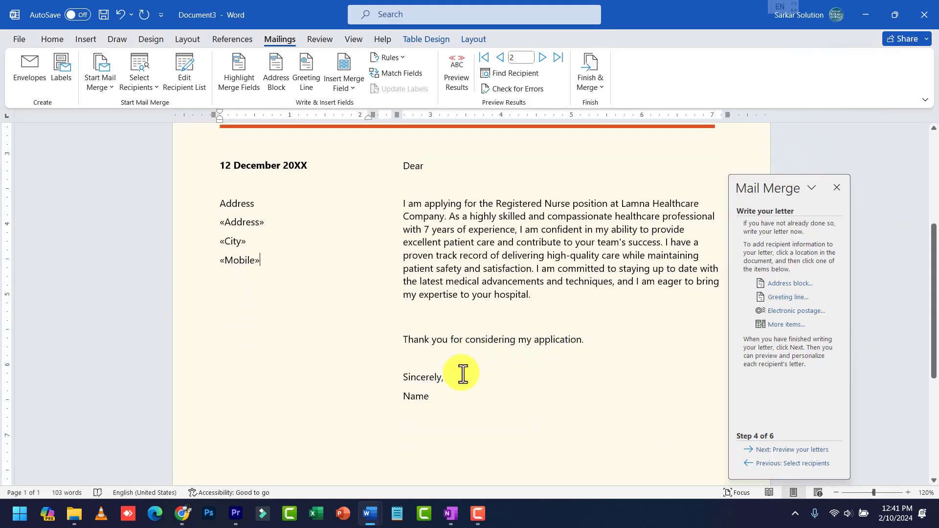
Append a dash and the «Name» merge field to the signature's Name line
left_click(451, 393)
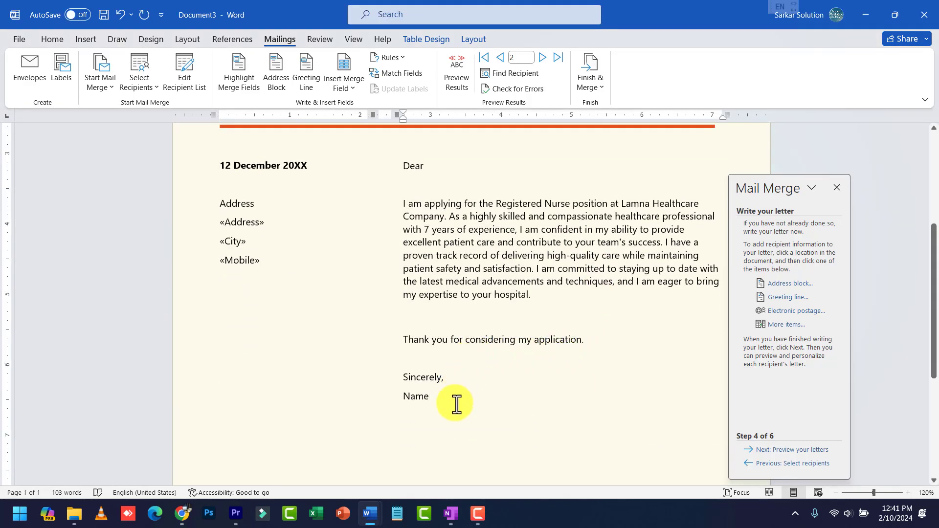
type("-")
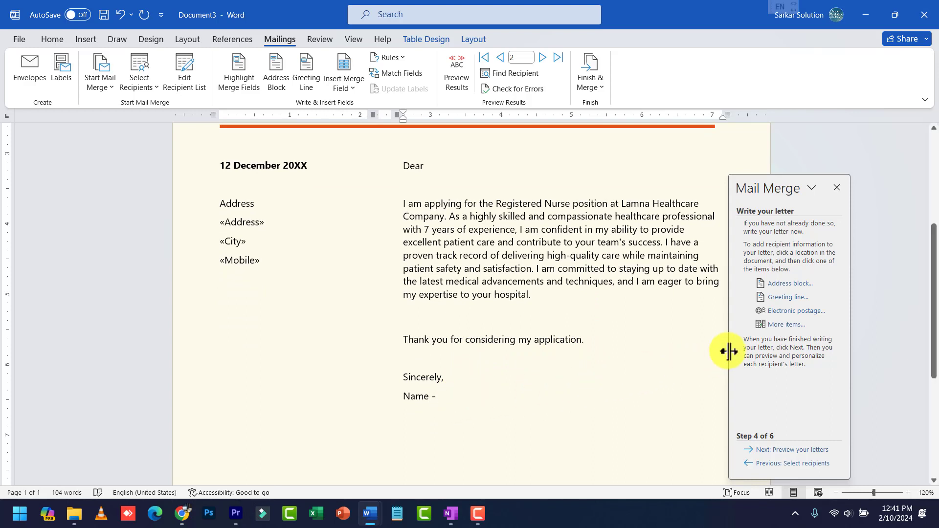
left_click(771, 325)
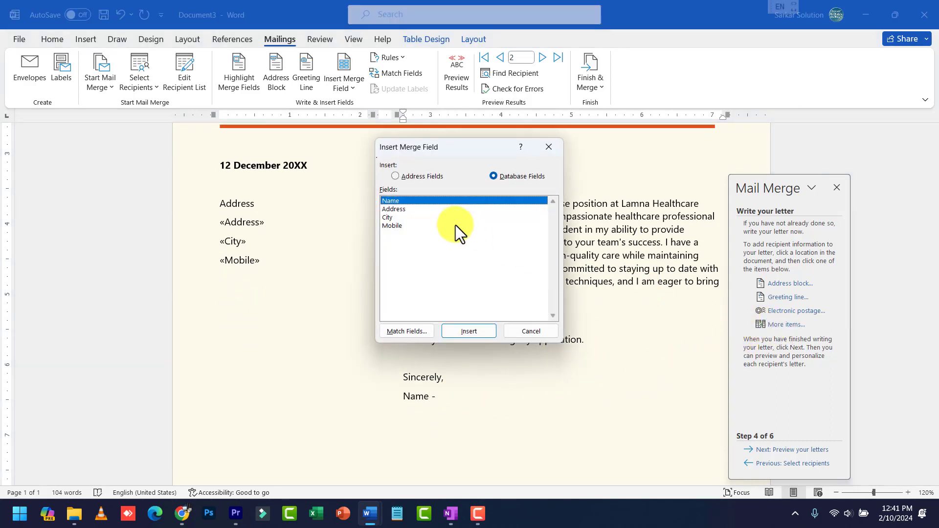
left_click(462, 328)
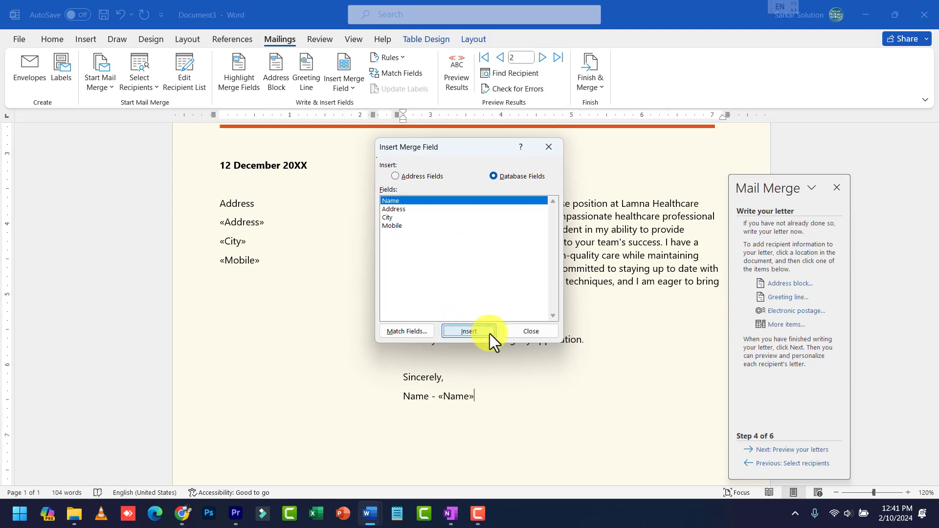
left_click(555, 332)
scroll(516, 349, "up", 5)
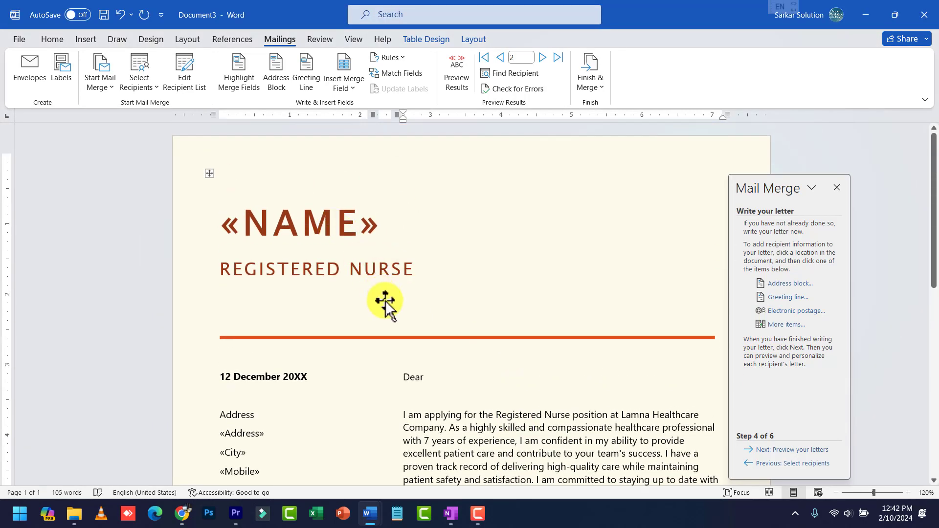
scroll(386, 304, "down", 3)
scroll(386, 303, "down", 2)
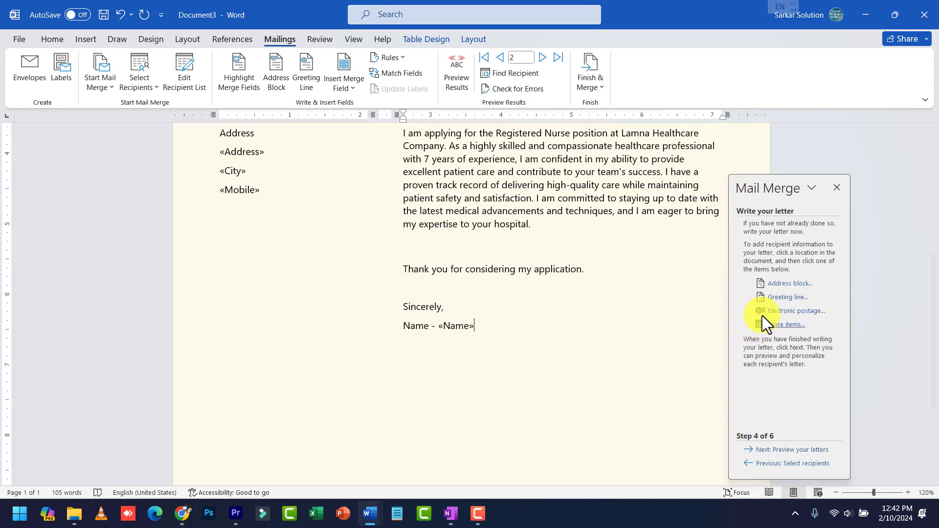
Advance to Step 5 to preview the merged letters
left_click(788, 452)
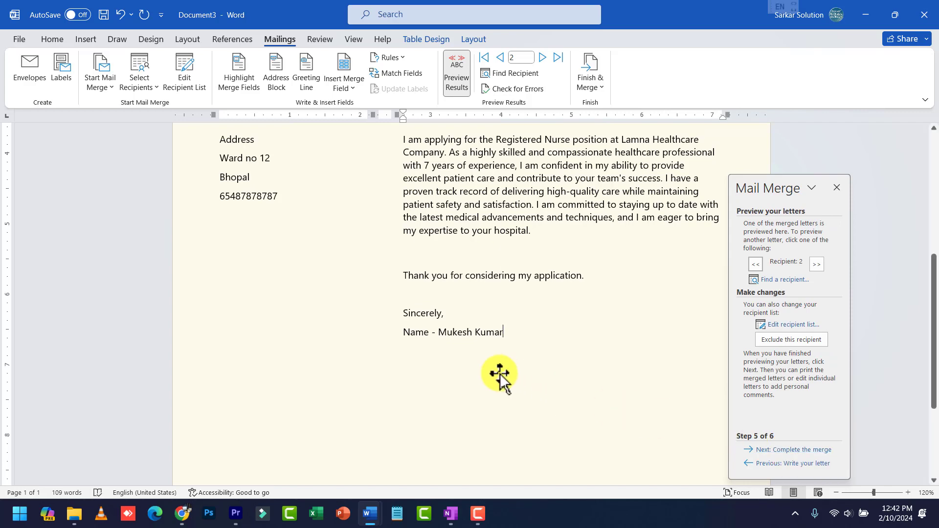
scroll(484, 362, "up", 2)
scroll(482, 360, "up", 3)
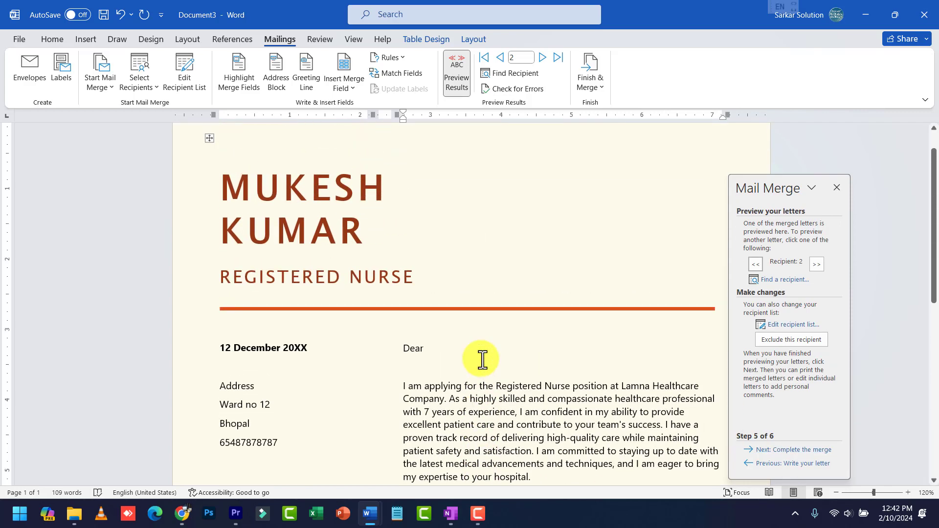
scroll(483, 359, "down", 3)
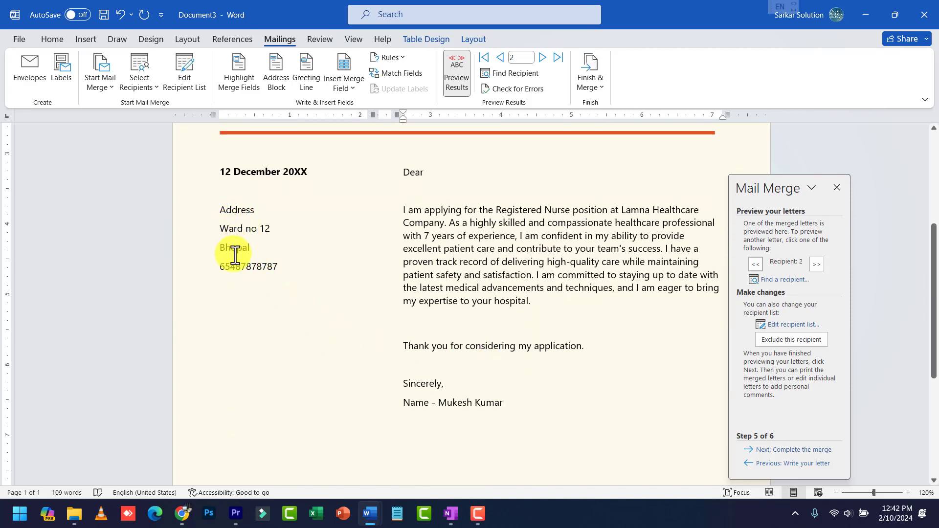
scroll(416, 336, "up", 4)
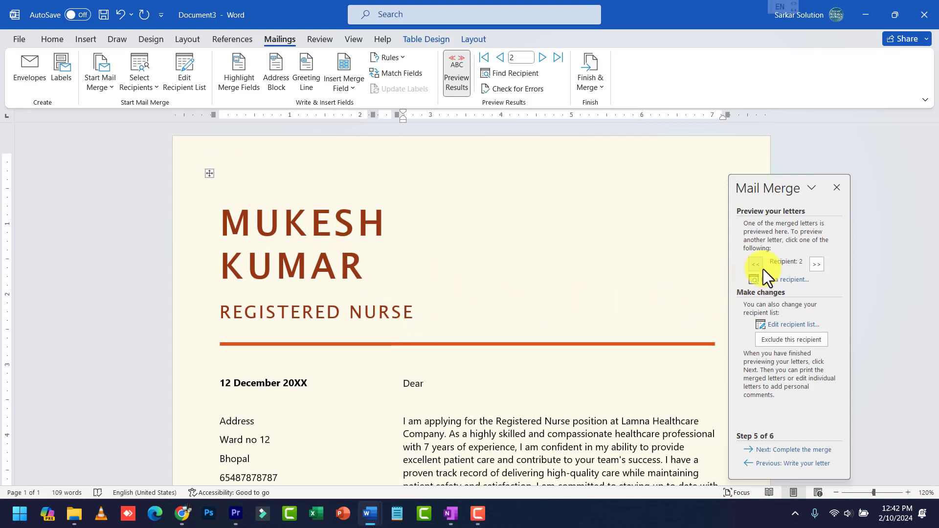
Browse the previews back to recipient 1, then forward to recipient 3
left_click(816, 265)
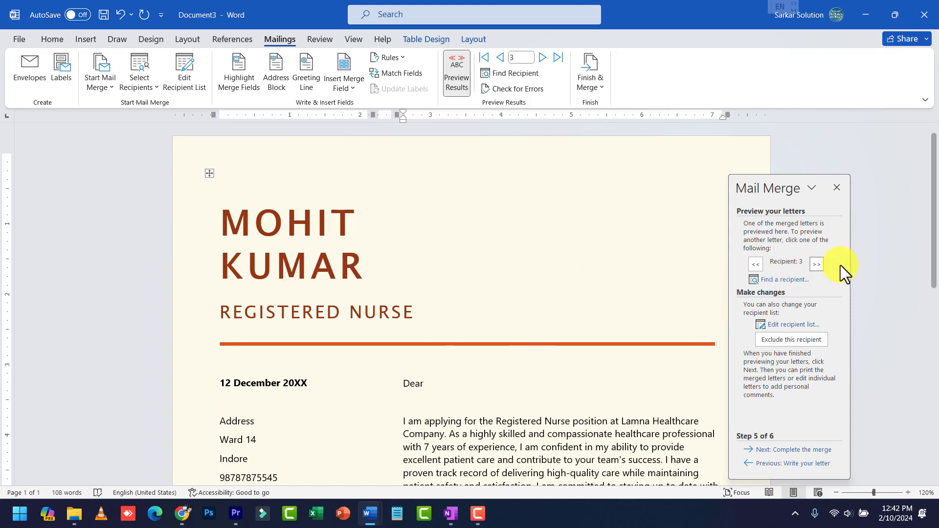
left_click(816, 265)
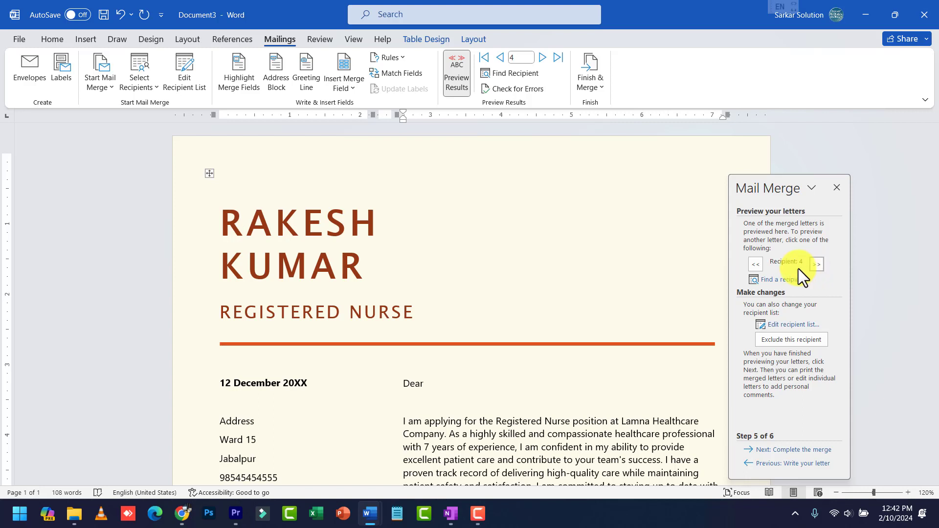
left_click(754, 268)
left_click(755, 268)
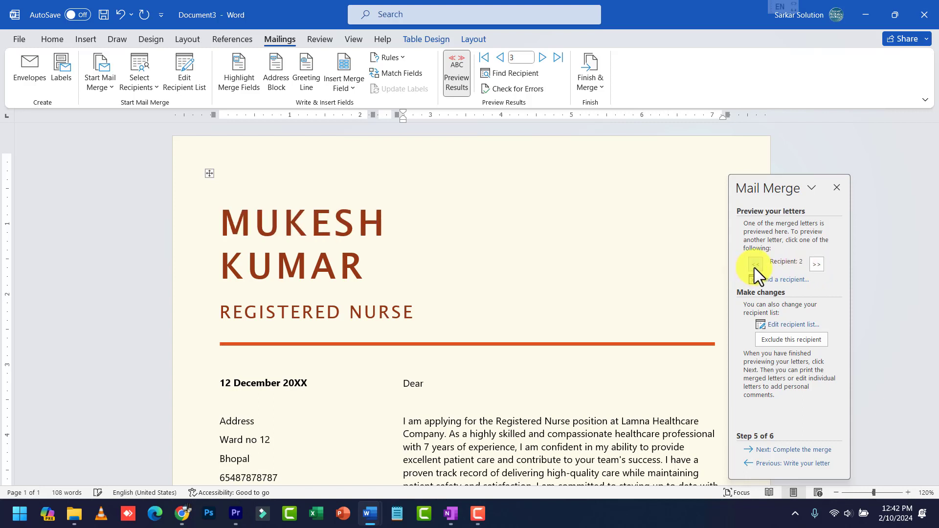
left_click(754, 268)
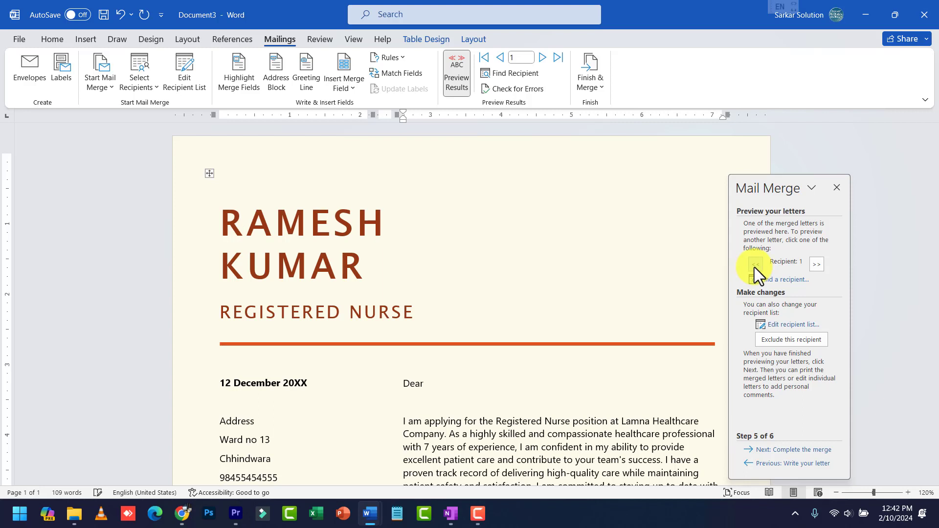
left_click(817, 265)
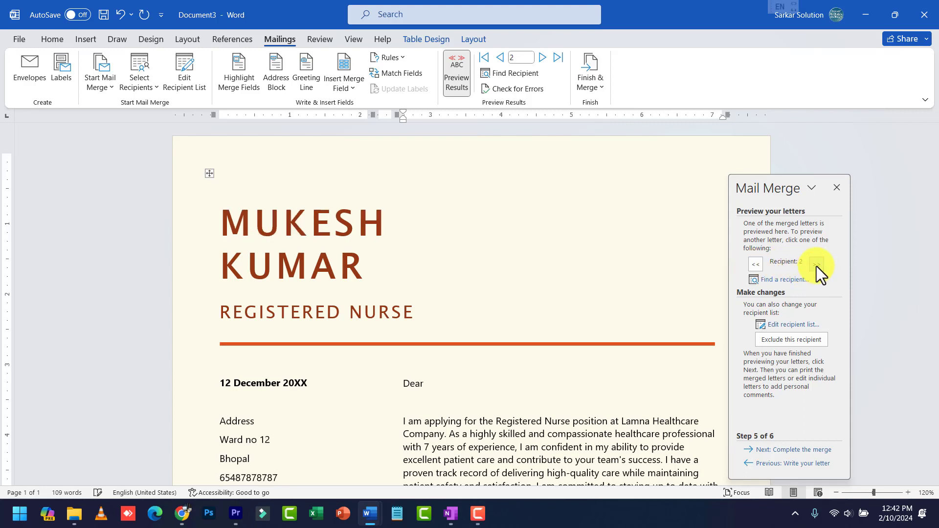
left_click(817, 265)
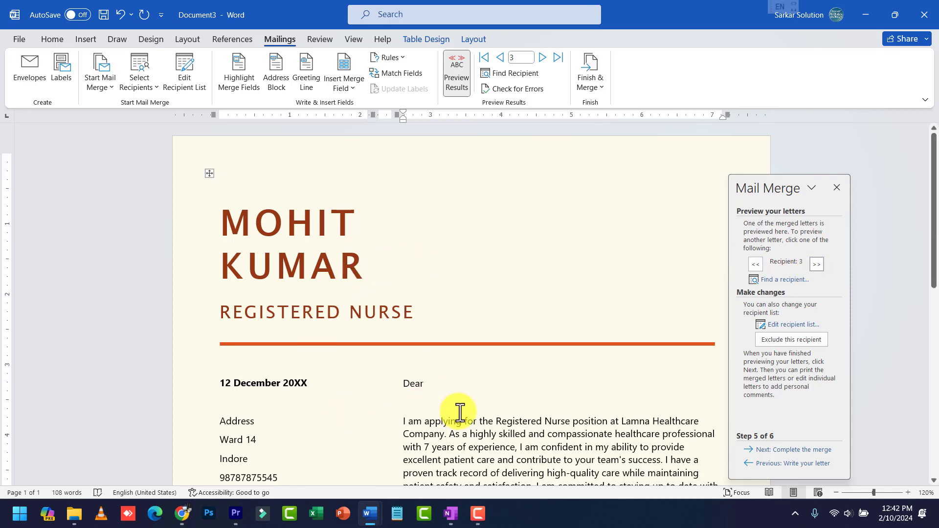
scroll(459, 413, "down", 2)
scroll(460, 414, "down", 1)
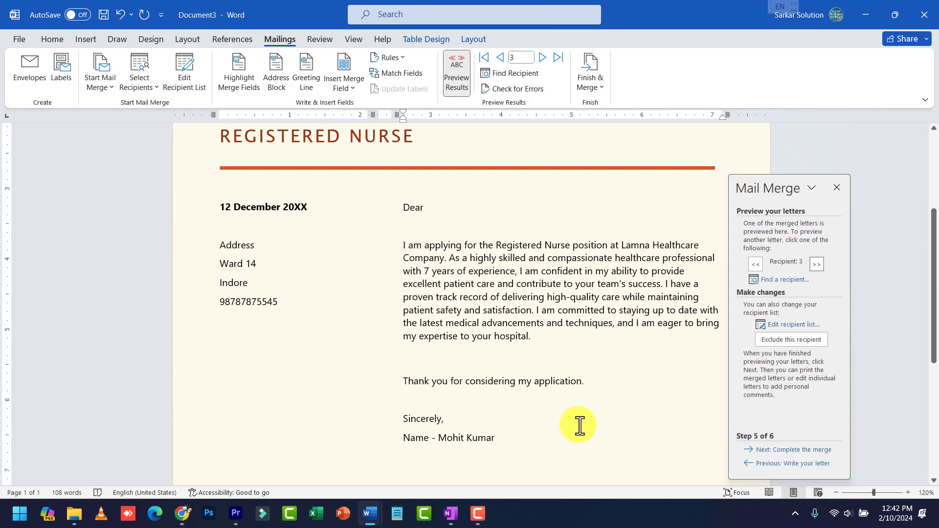
Reach Step 6, Complete the merge, opening the print options but cancelling without printing
left_click(795, 451)
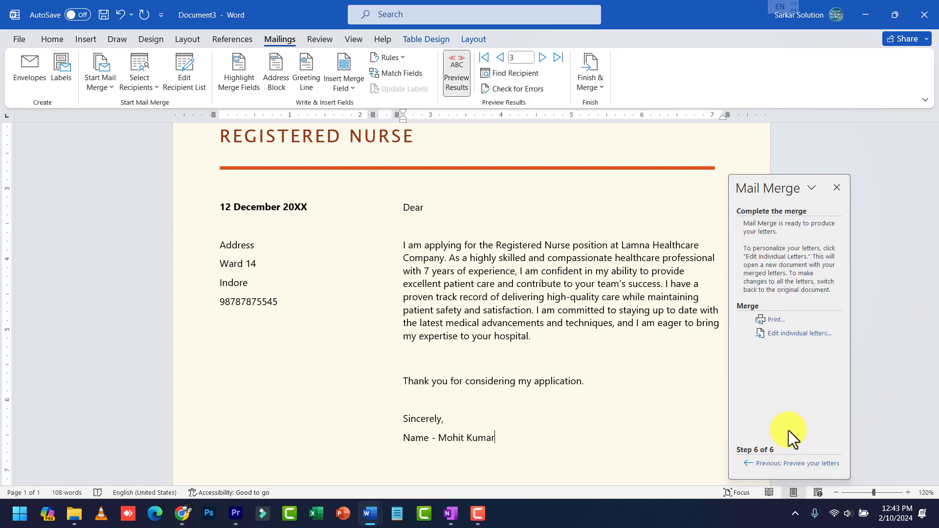
left_click(774, 320)
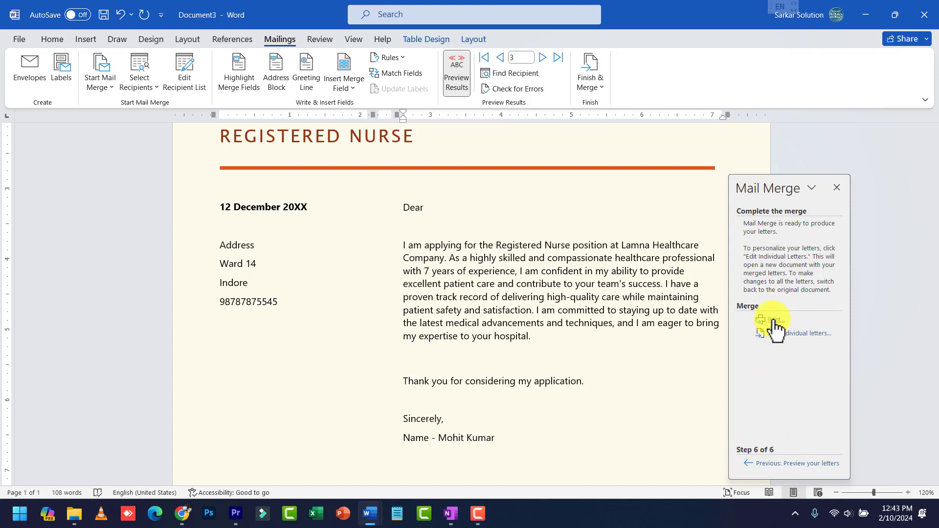
left_click_drag(453, 195, 554, 241)
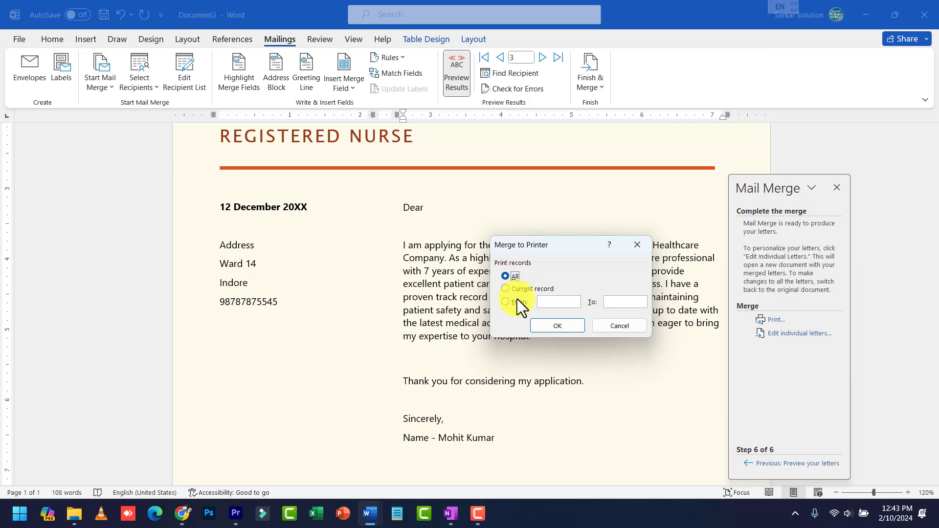
left_click(549, 302)
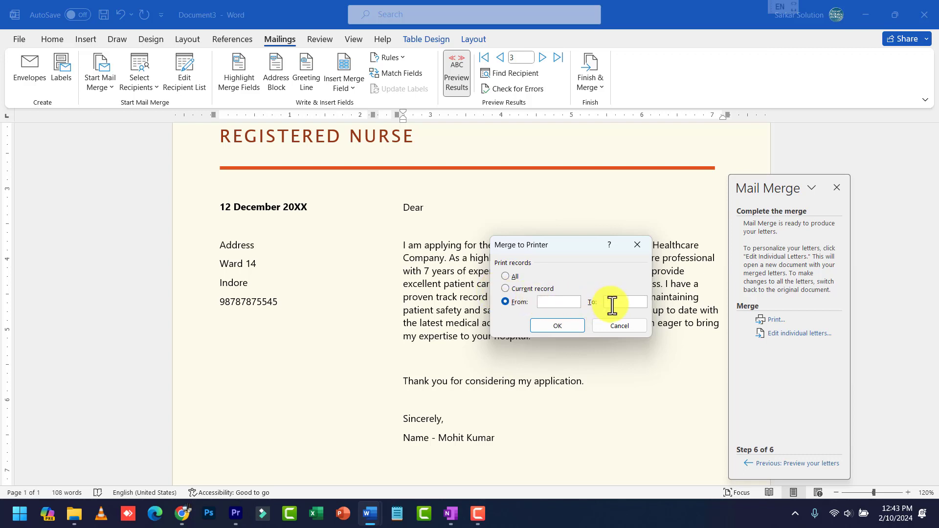
left_click(619, 325)
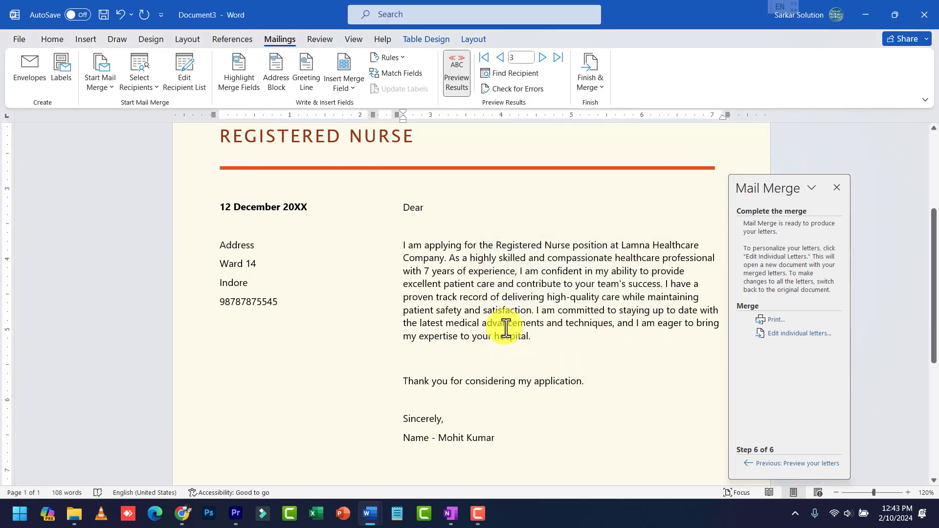
scroll(506, 329, "up", 3)
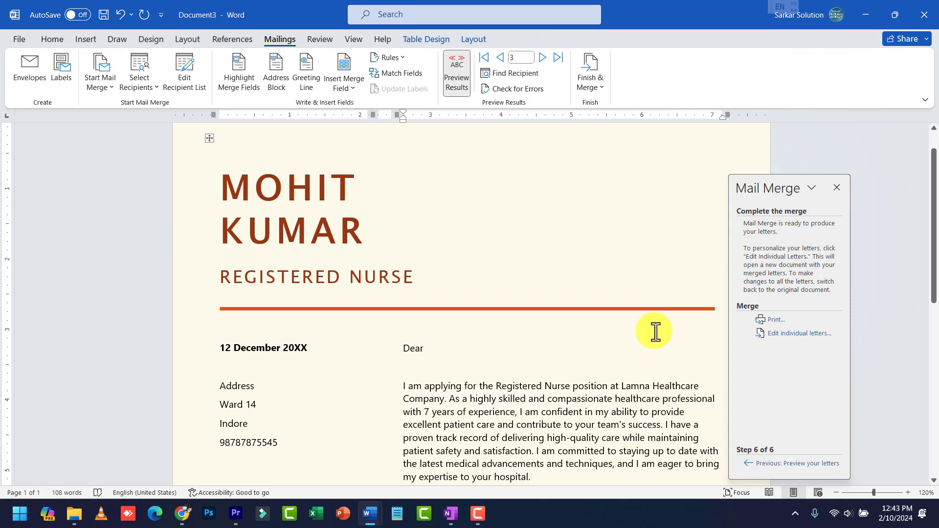
Merge all records into the new Letters1 document and zoom out to view its four pages
left_click(803, 333)
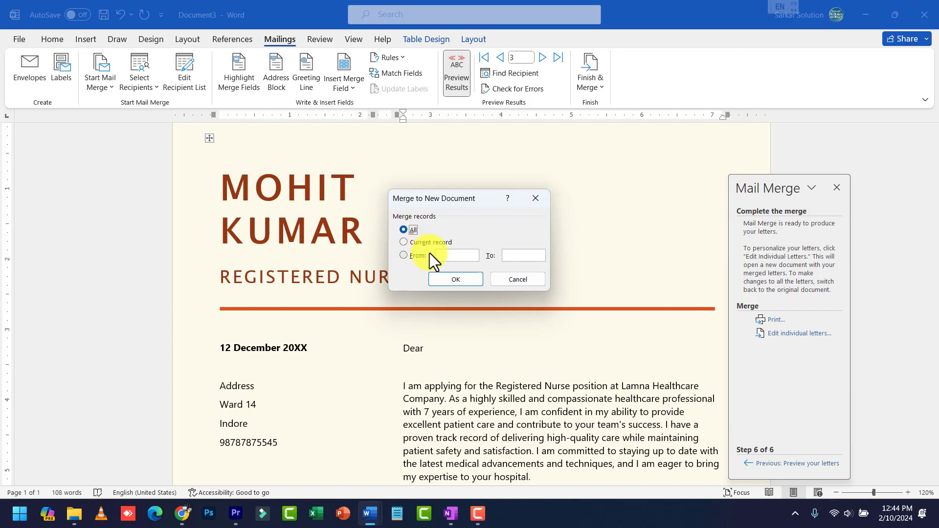
left_click(442, 278)
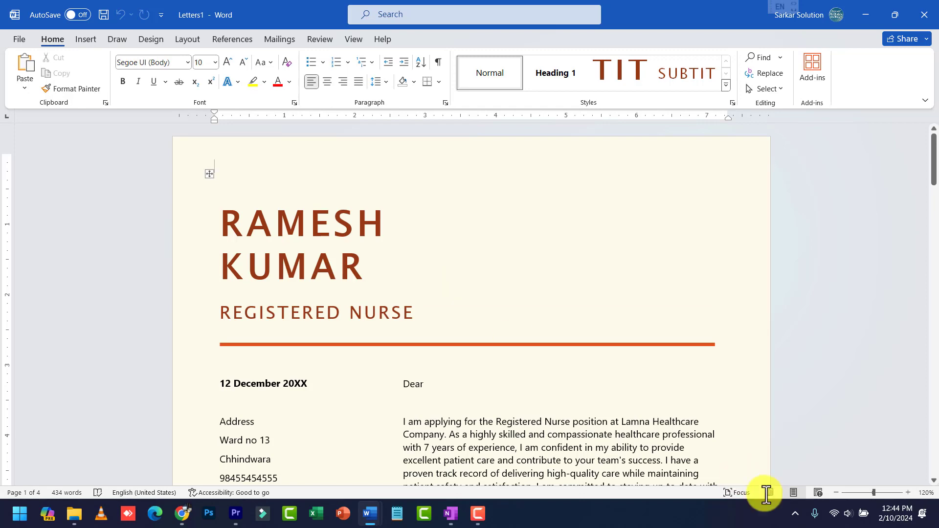
left_click(834, 492)
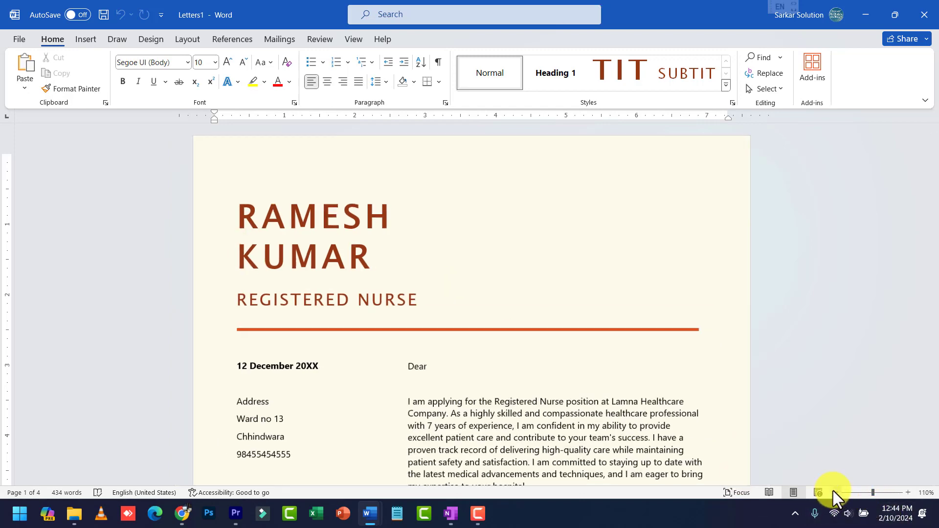
double_click(835, 493)
triple_click(835, 492)
triple_click(835, 493)
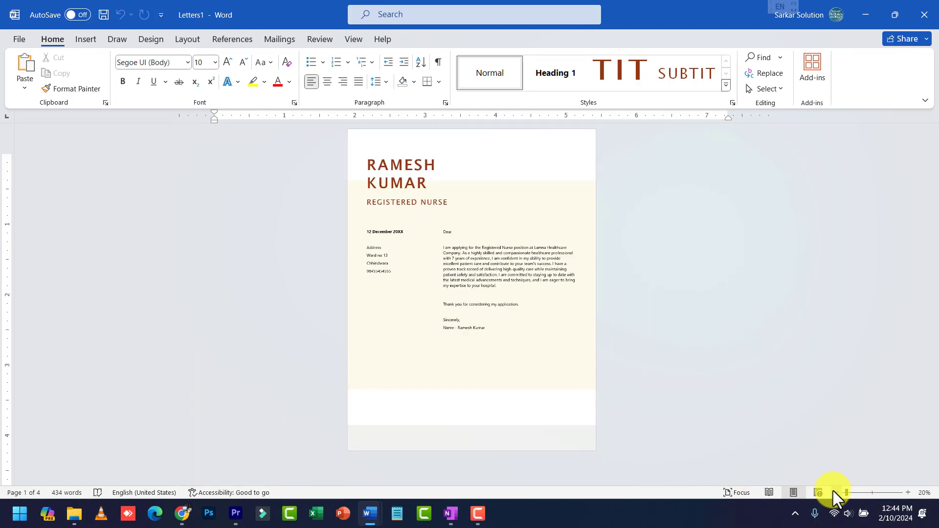
left_click(835, 493)
scroll(630, 359, "up", 2, "ctrl")
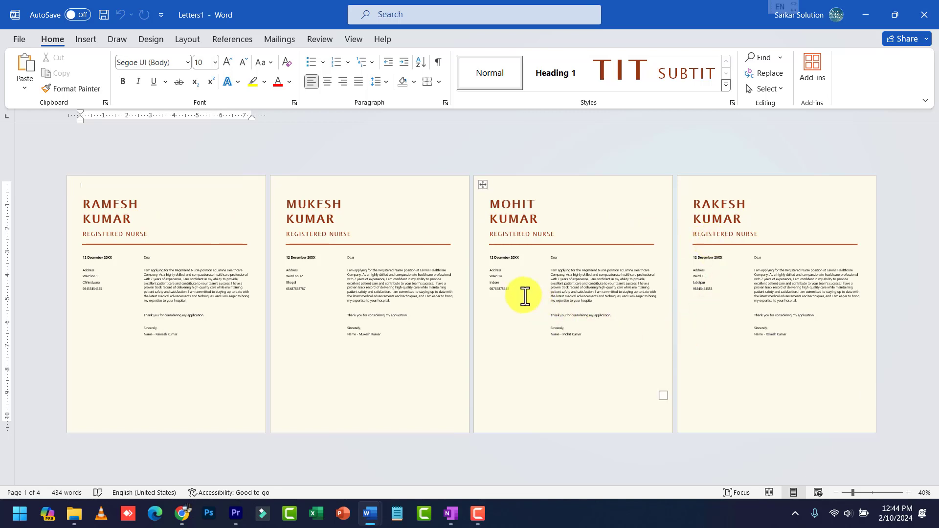
scroll(515, 288, "up", 2, "ctrl")
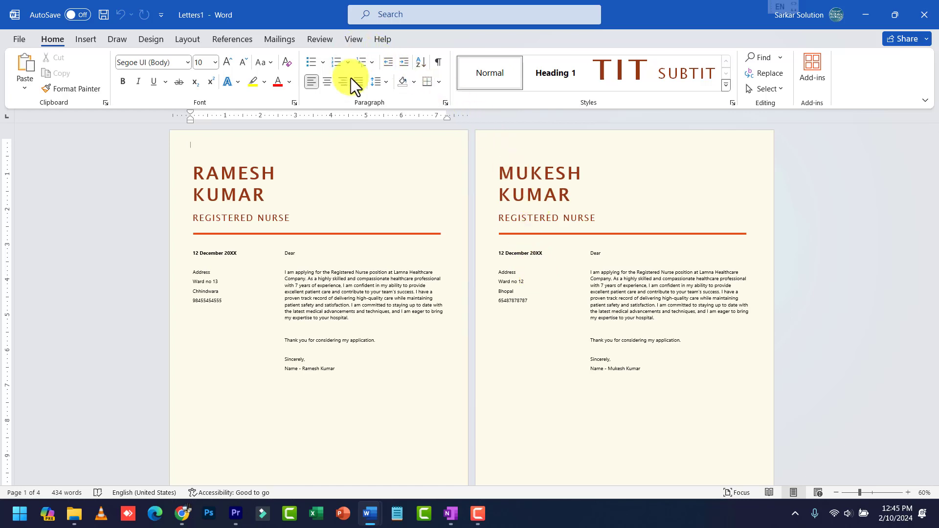
Switch back to Document3 and reopen its recipient list, selecting the mylist.mdb data source
key("alt+Tab")
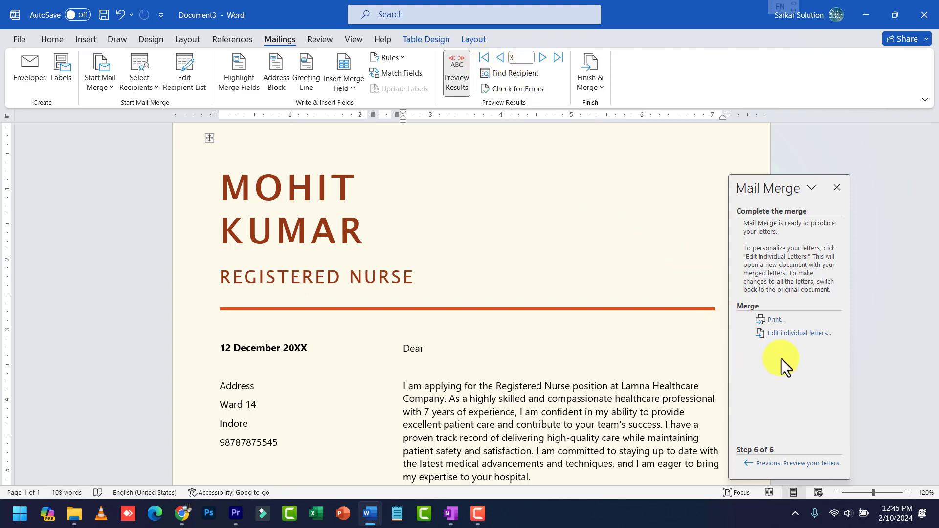
left_click(104, 88)
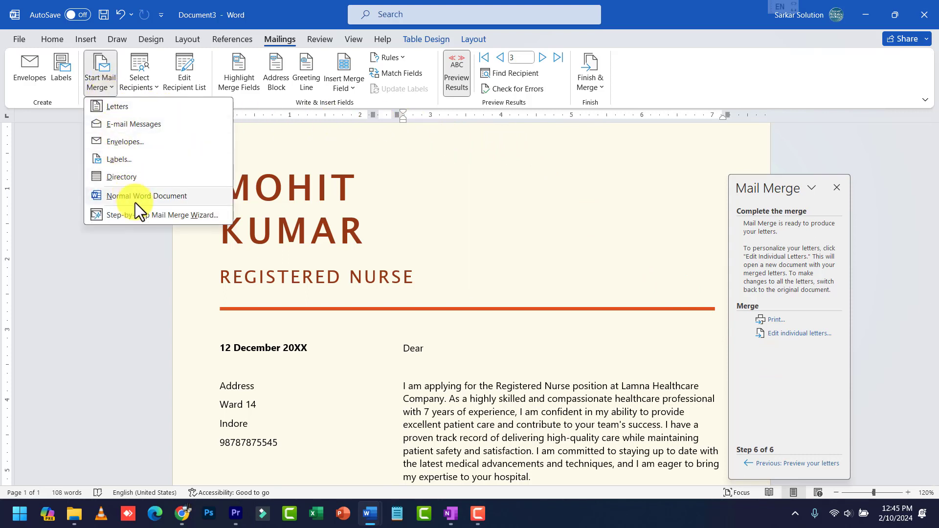
left_click(155, 86)
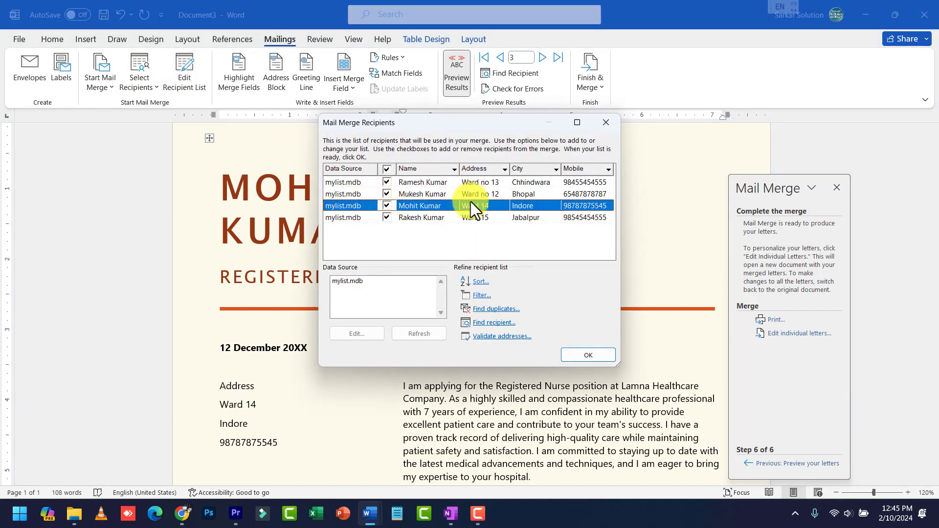
left_click(386, 195)
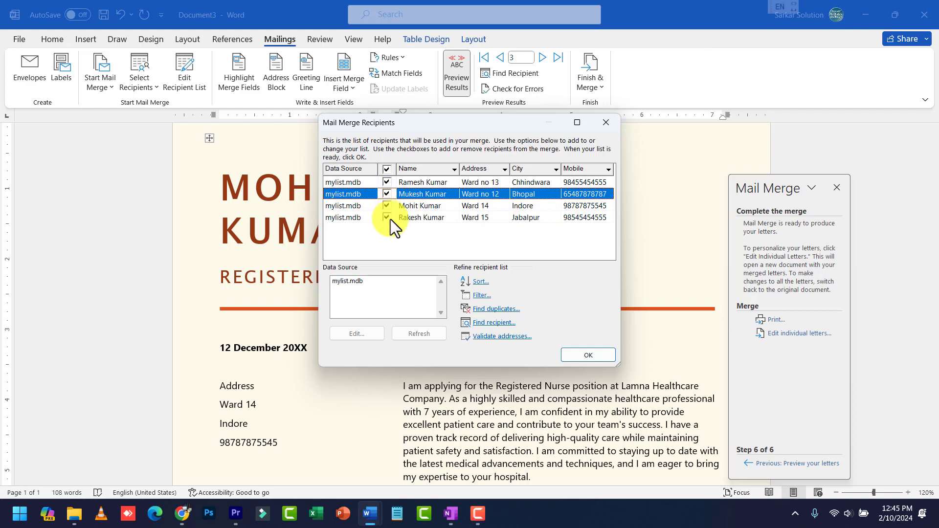
left_click(343, 283)
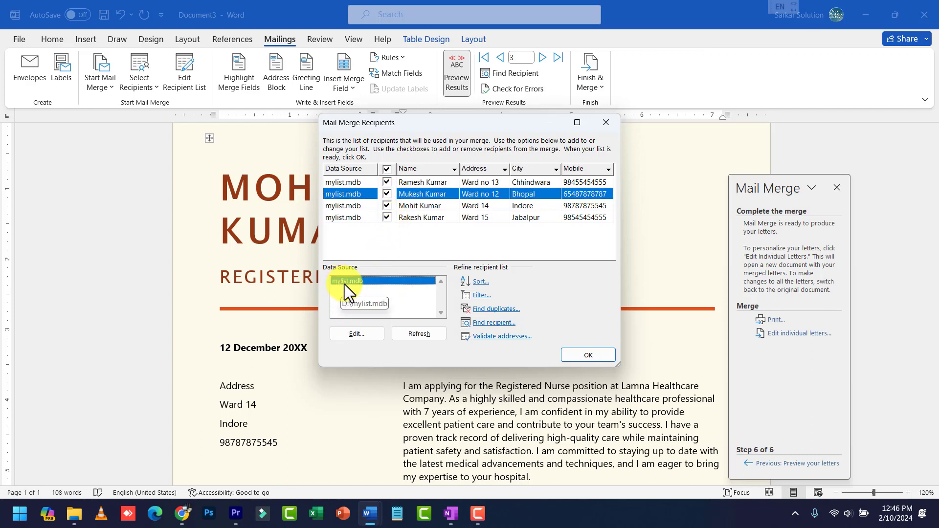
Add a new entry to mylist.mdb and enter the recipient's name and address
left_click(362, 333)
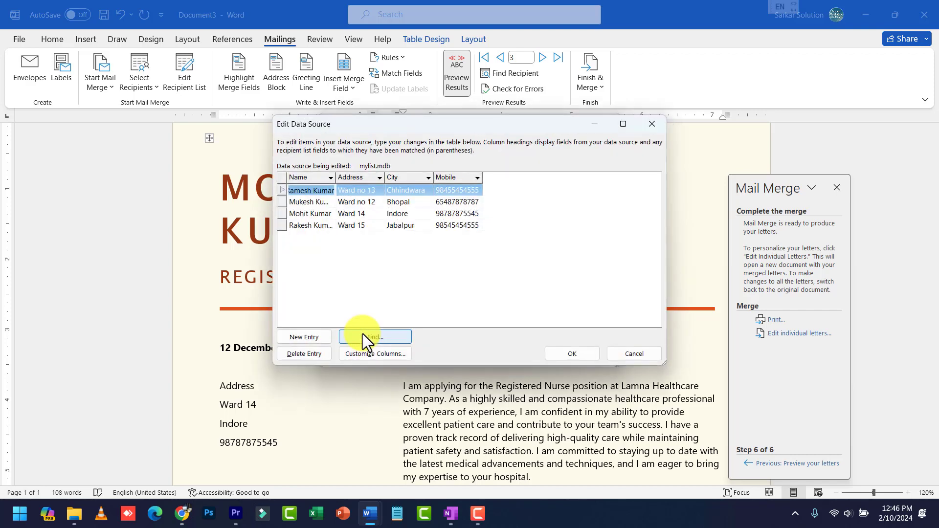
left_click(330, 223)
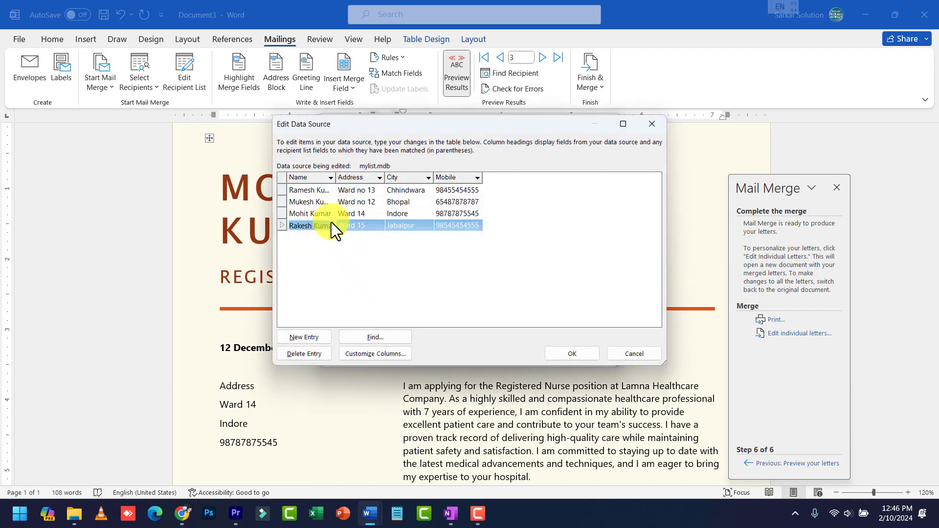
left_click(431, 246)
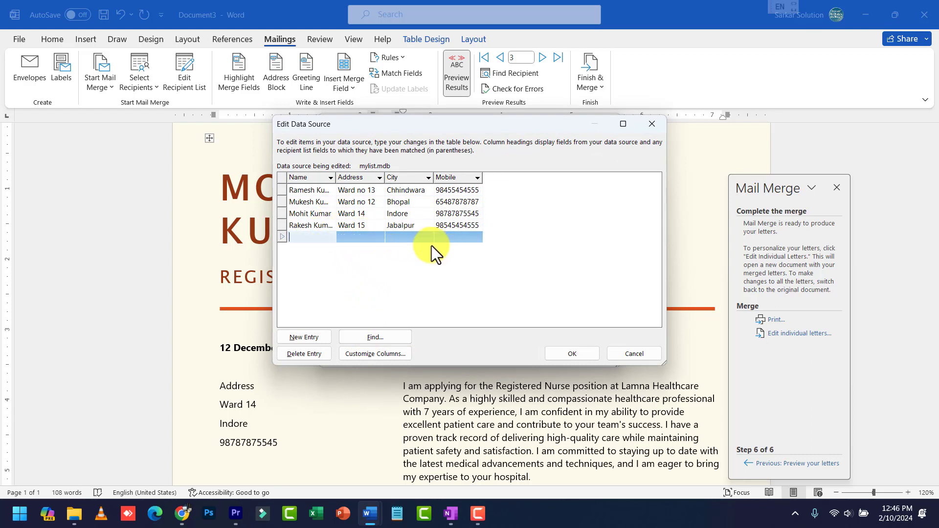
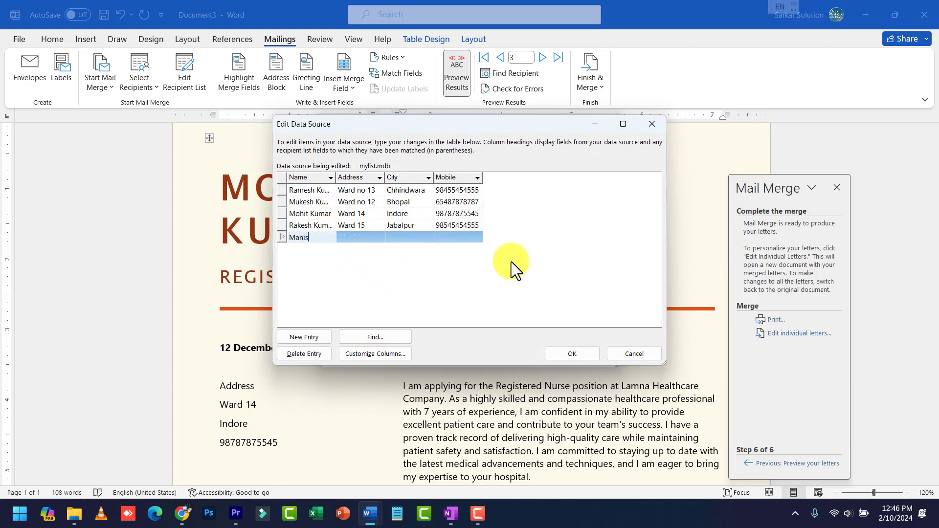
key("Tab")
type("WWard")
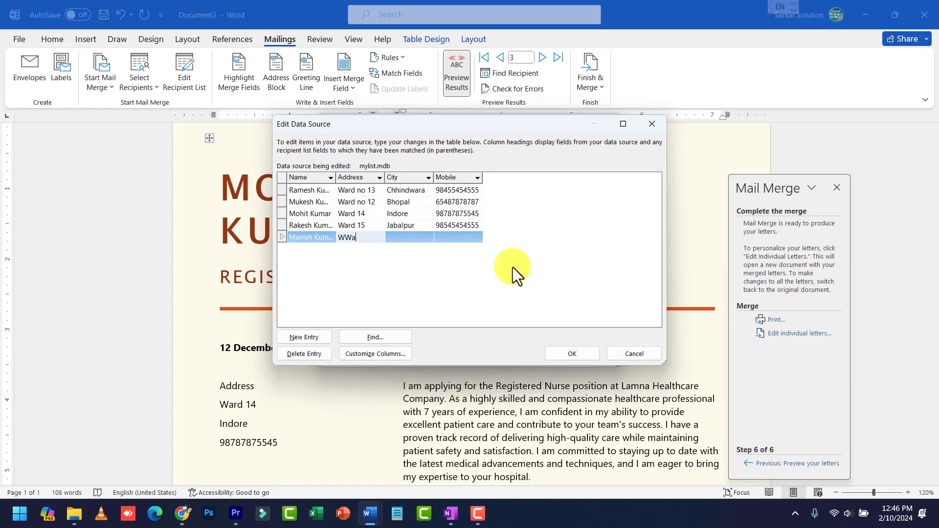
key("BackSpace")
key("BackSpace")
key("BackSpace")
key("BackSpace")
key("BackSpace")
type("Ward no 16")
Fill in the new entry's city and mobile number and save the changes to mylist.mdb
key("Tab")
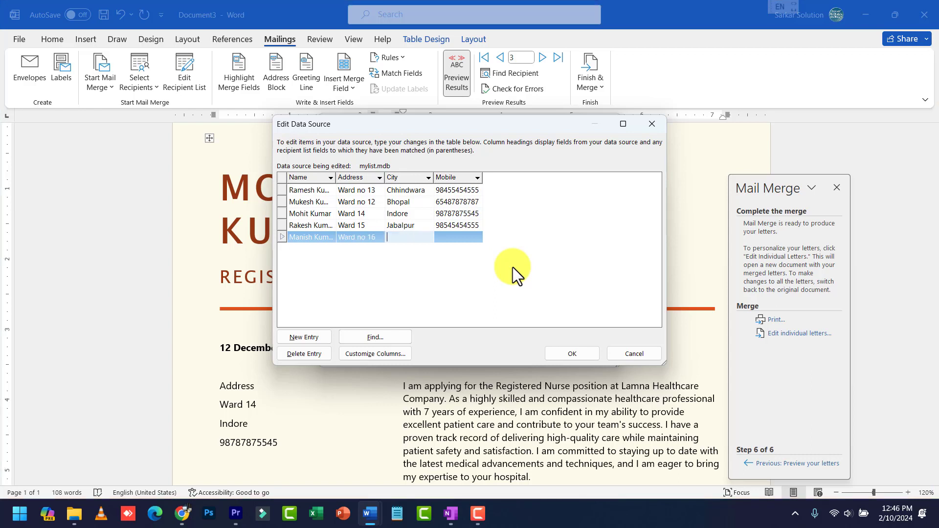
type("Chhindwara")
key("Tab")
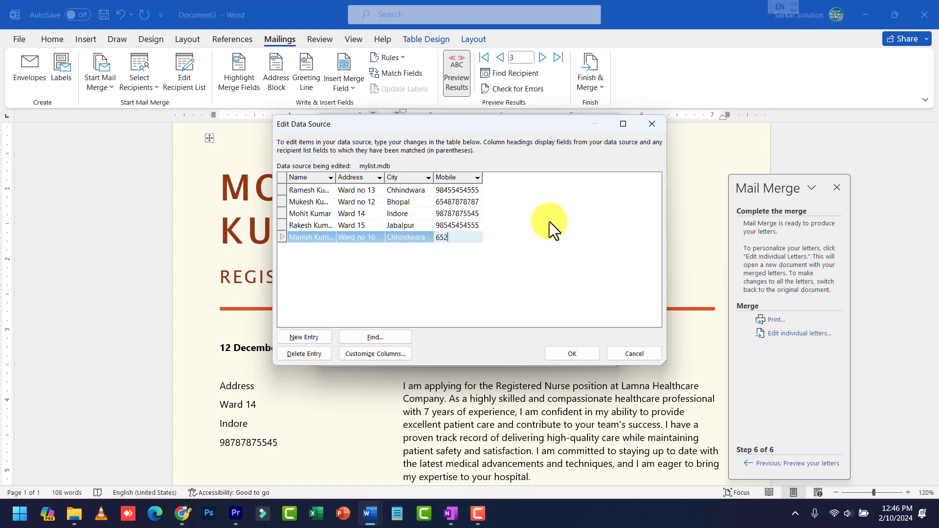
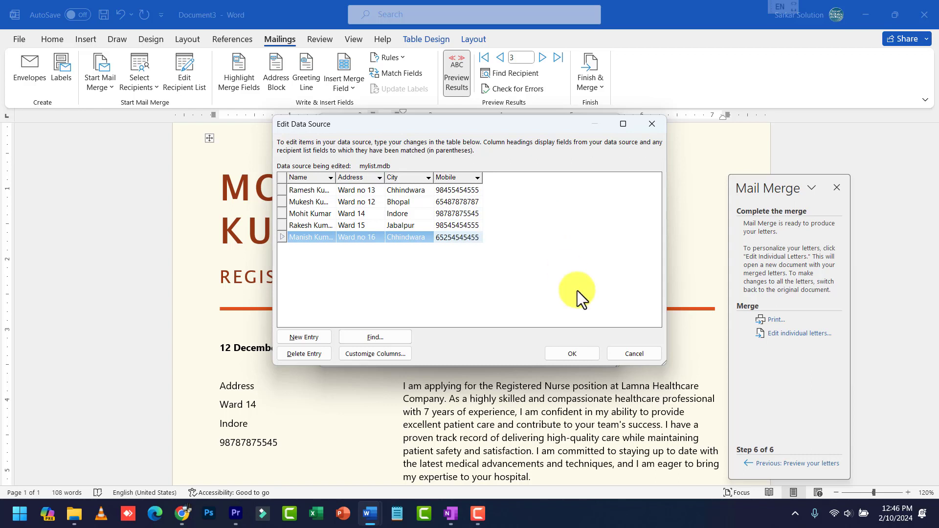
left_click(592, 354)
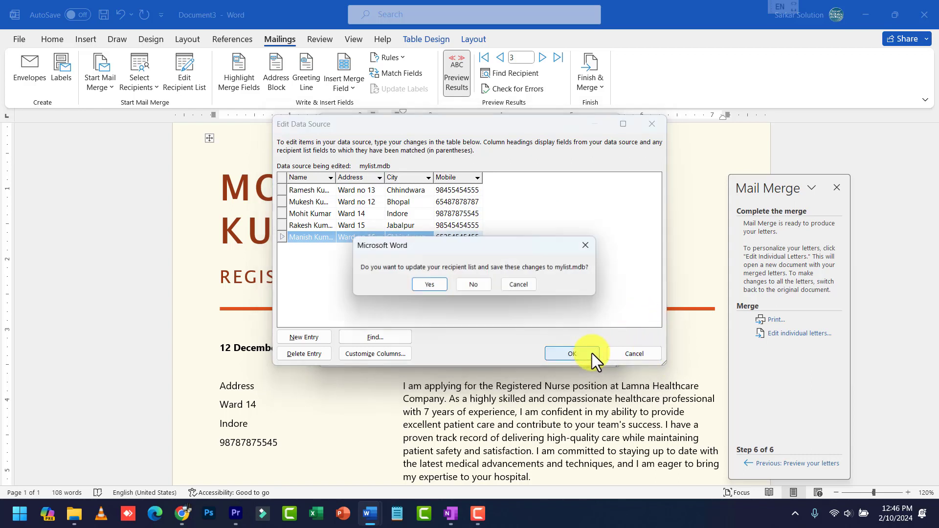
left_click(429, 286)
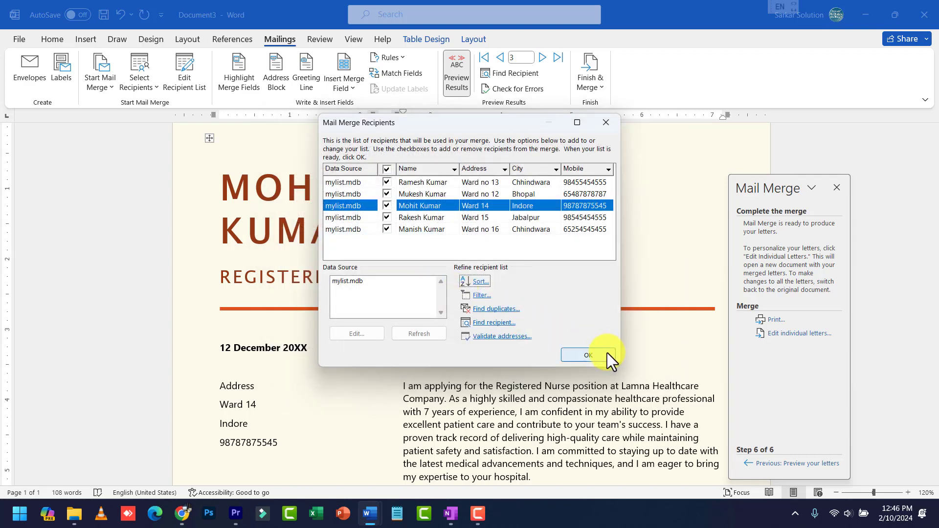
Merge all five records into a new Letters2 document of individual letters
left_click(607, 349)
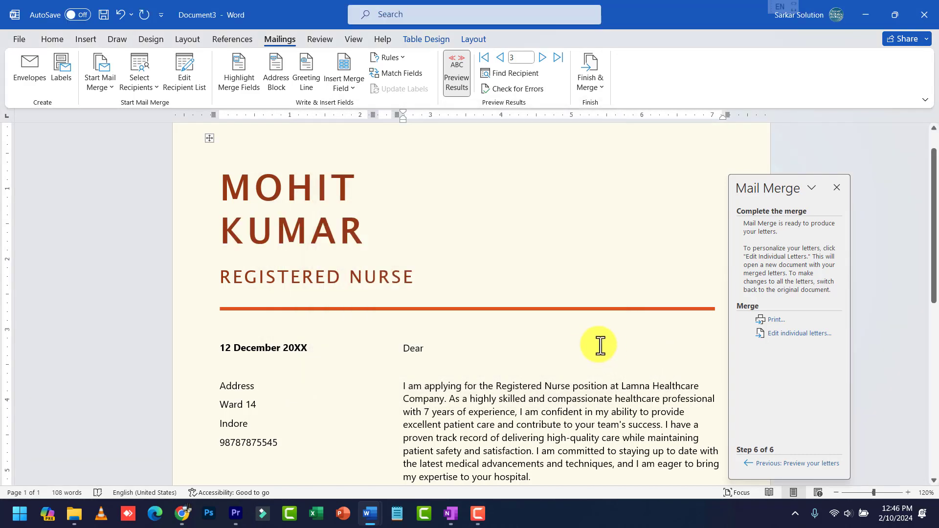
left_click(756, 333)
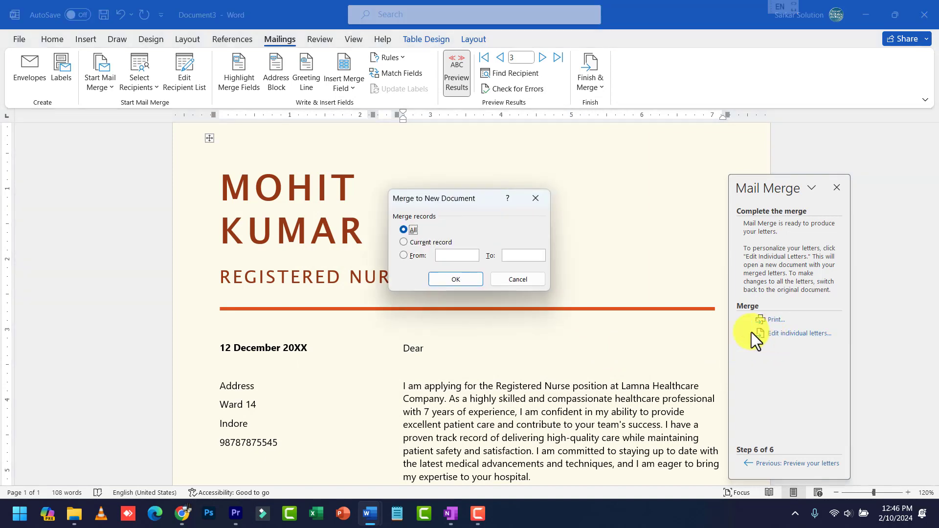
left_click(455, 278)
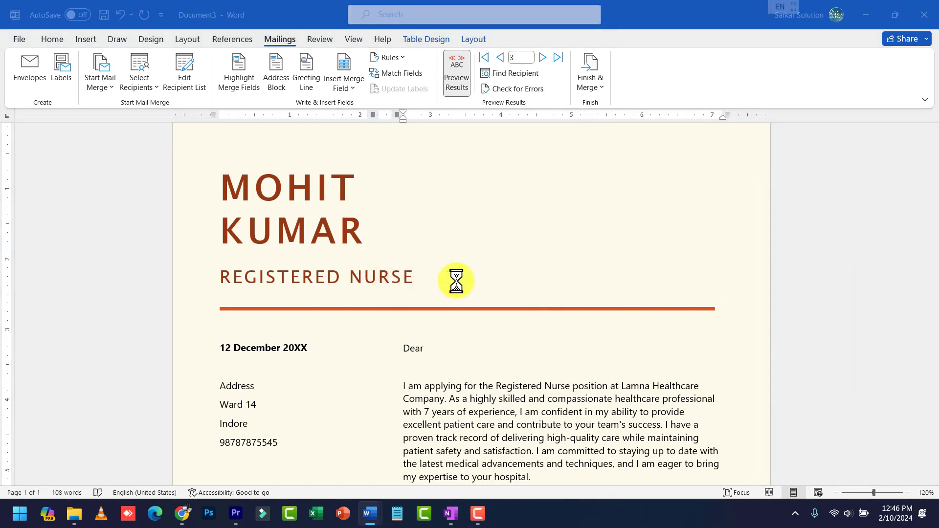
scroll(516, 296, "down", 5, "ctrl")
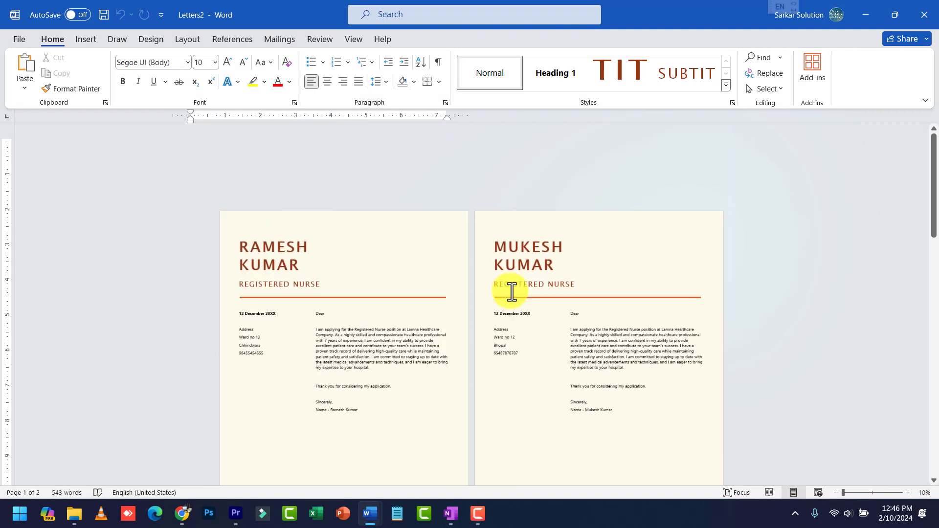
scroll(530, 316, "up", 2, "ctrl")
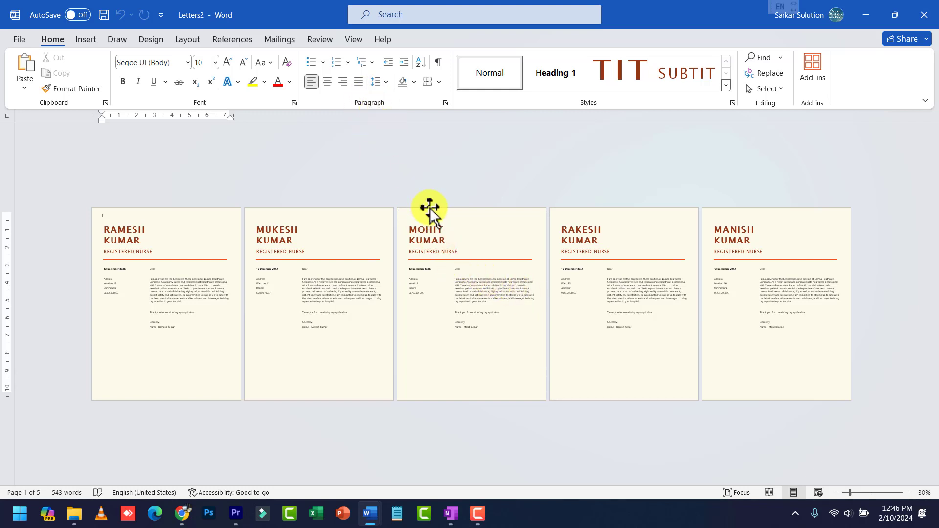
Create a new document filled with =rand() sample text, with all text set to 14 pt
key("ctrl+n")
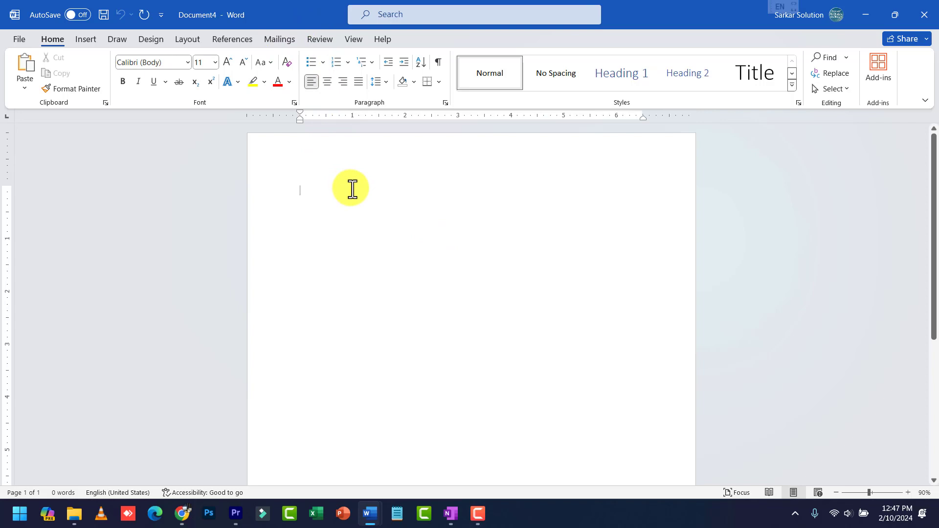
type("=rand()")
key("Return")
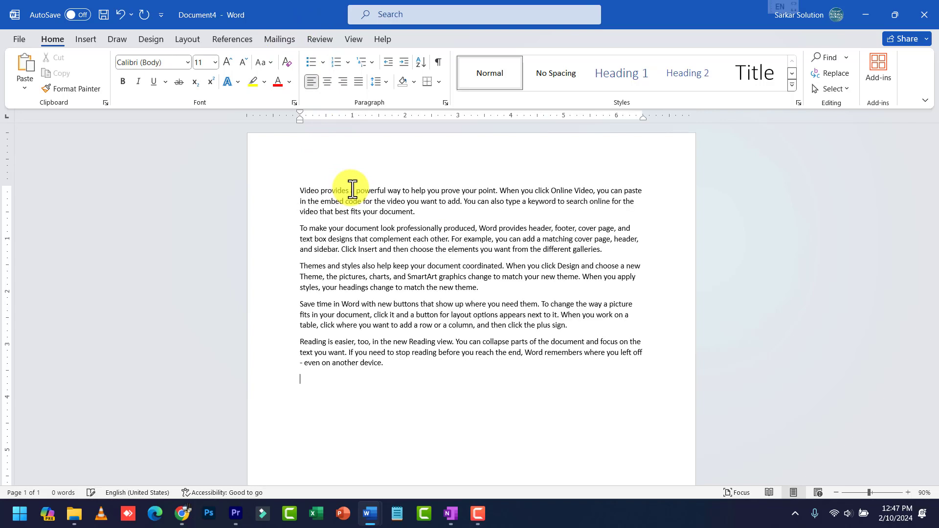
key("ctrl+a")
key("ctrl+shift+period")
key("ctrl+shift+period")
key("ctrl+shift+period")
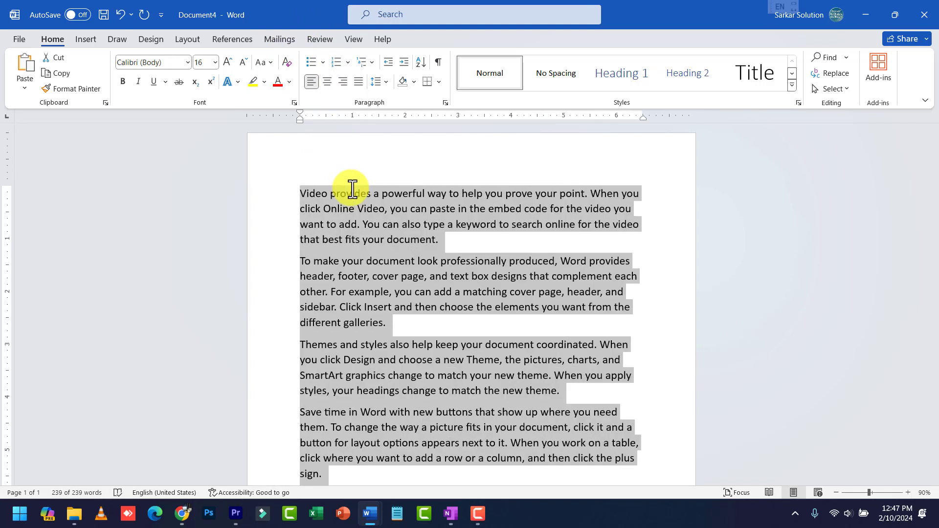
key("ctrl+shift+comma")
Insert empty lines above the first sample paragraph
key("Left")
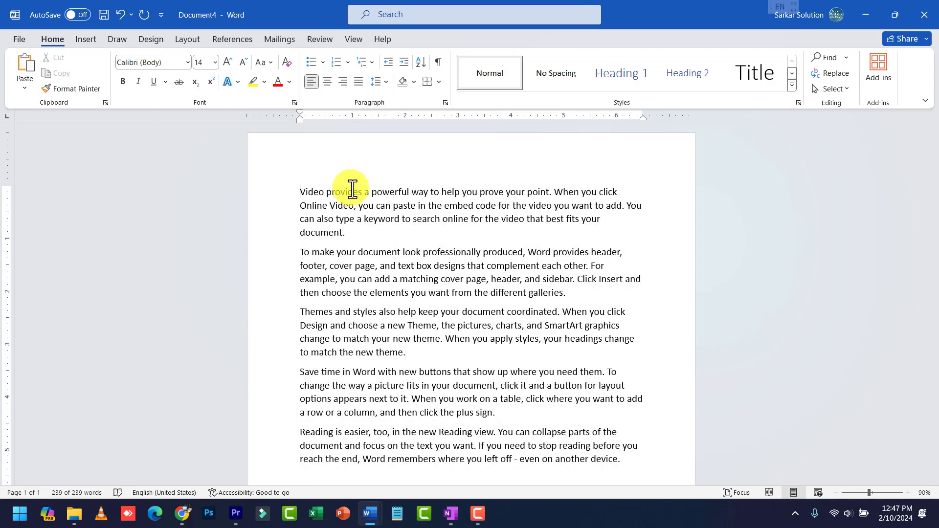
type("\\")
key("Return")
key("Return")
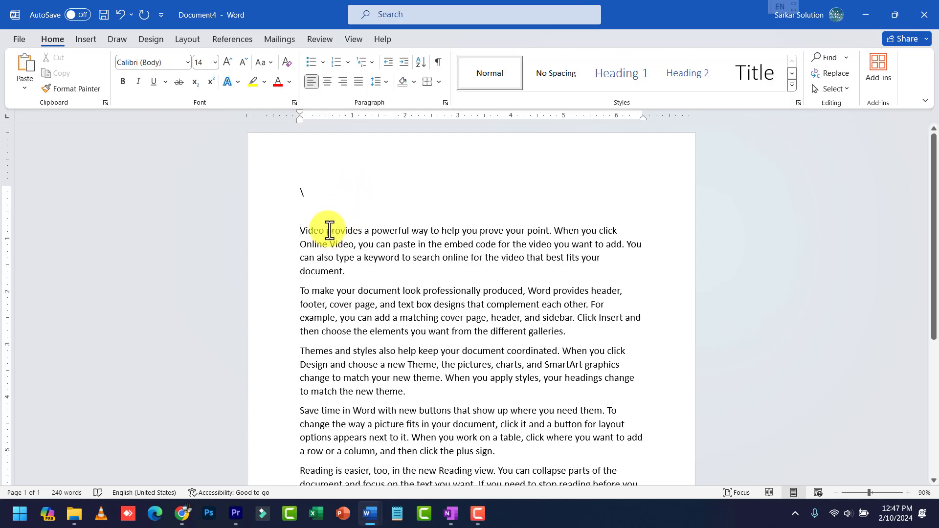
left_click(327, 210)
key("BackSpace")
key("BackSpace")
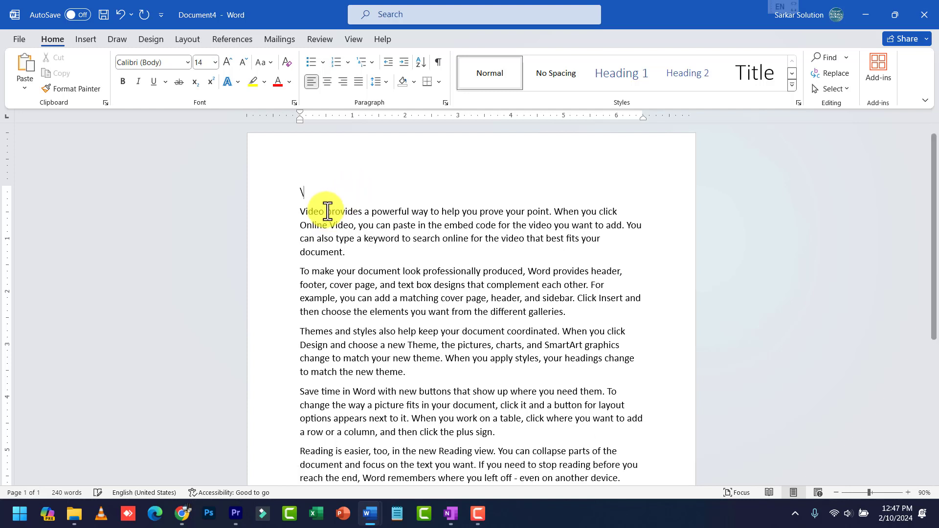
key("Return")
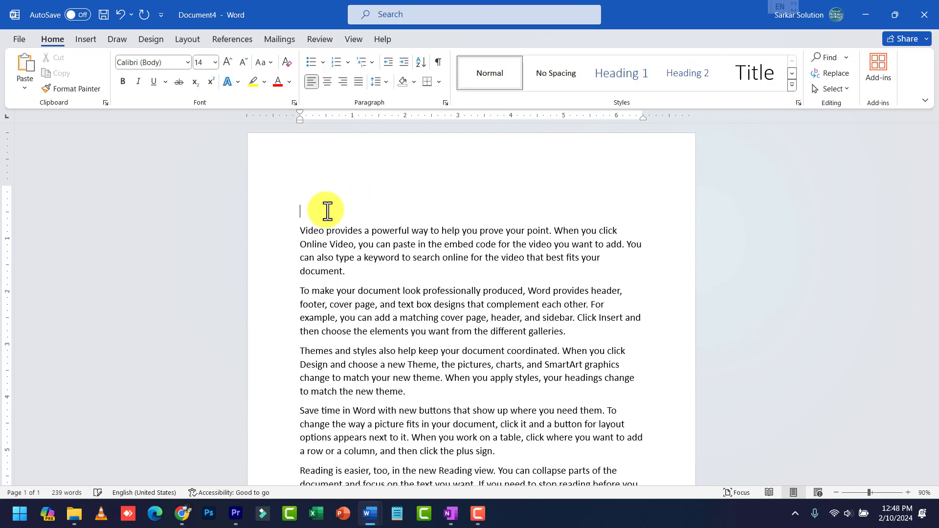
left_click(325, 191)
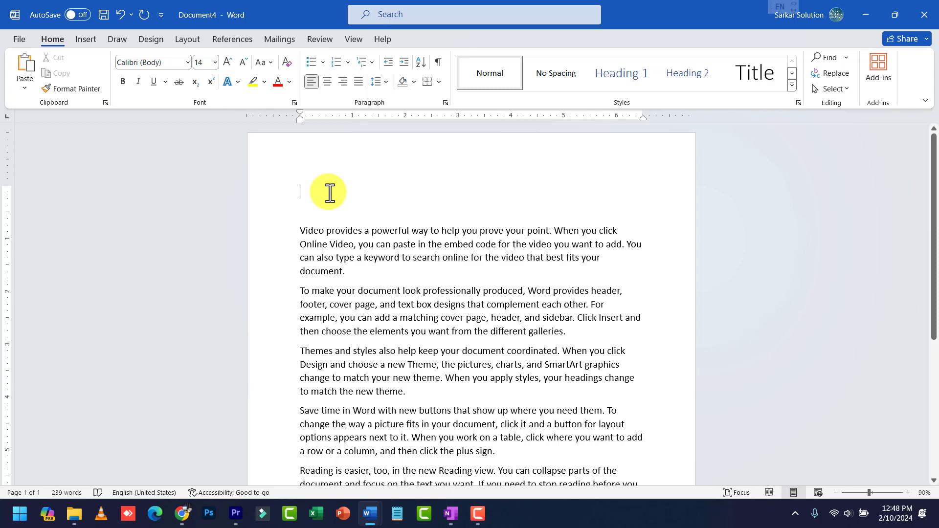
Run the Step-by-Step Mail Merge Wizard for letters on this document and create a new list
left_click(282, 40)
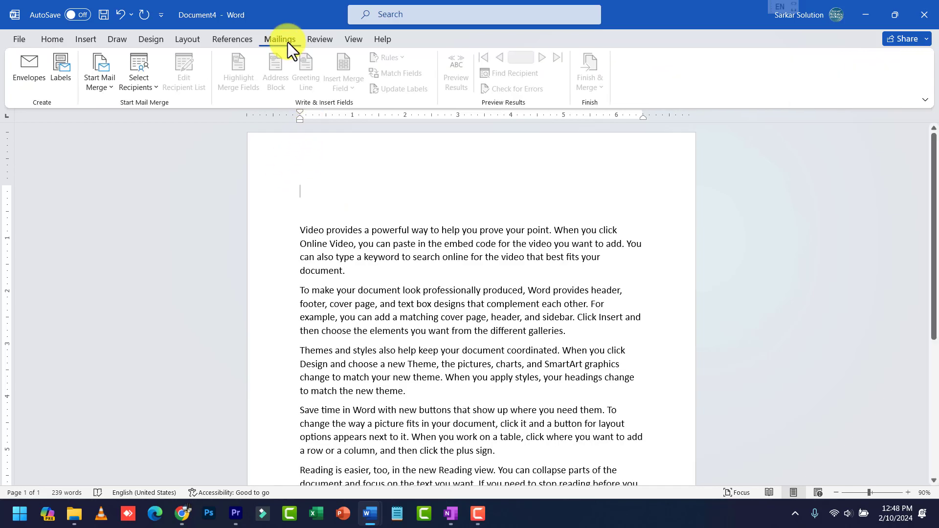
left_click(100, 87)
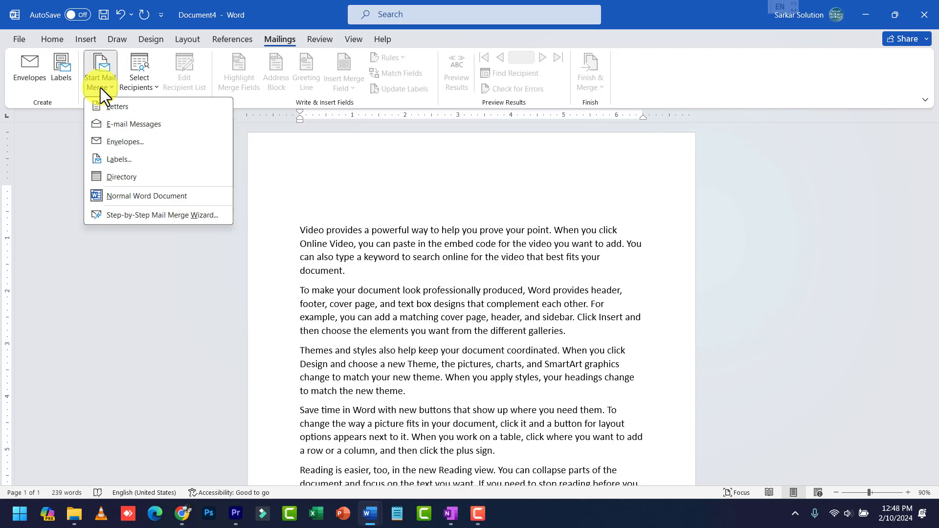
left_click(140, 216)
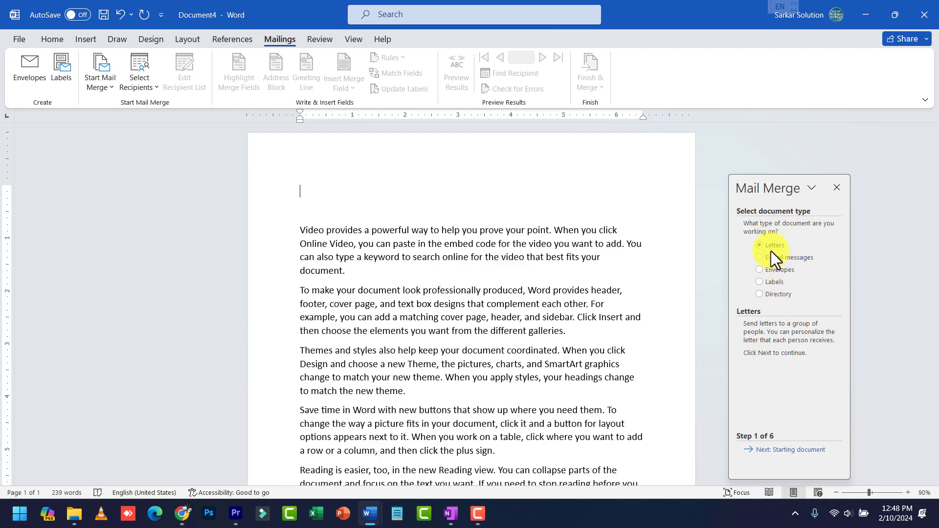
left_click(798, 444)
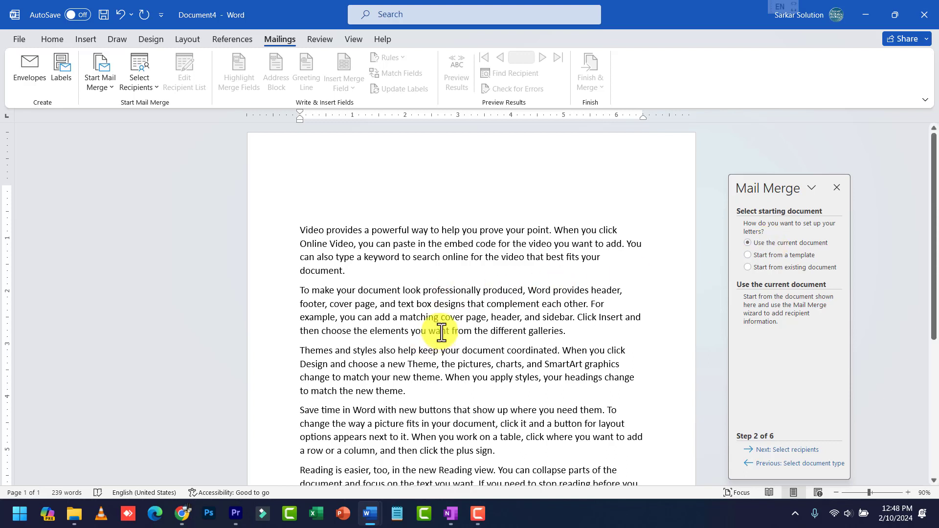
left_click(811, 450)
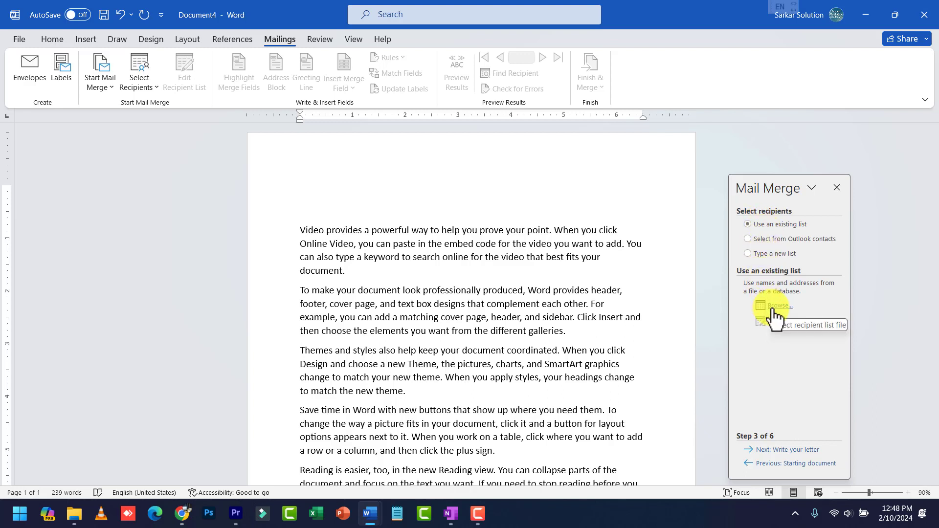
left_click(776, 253)
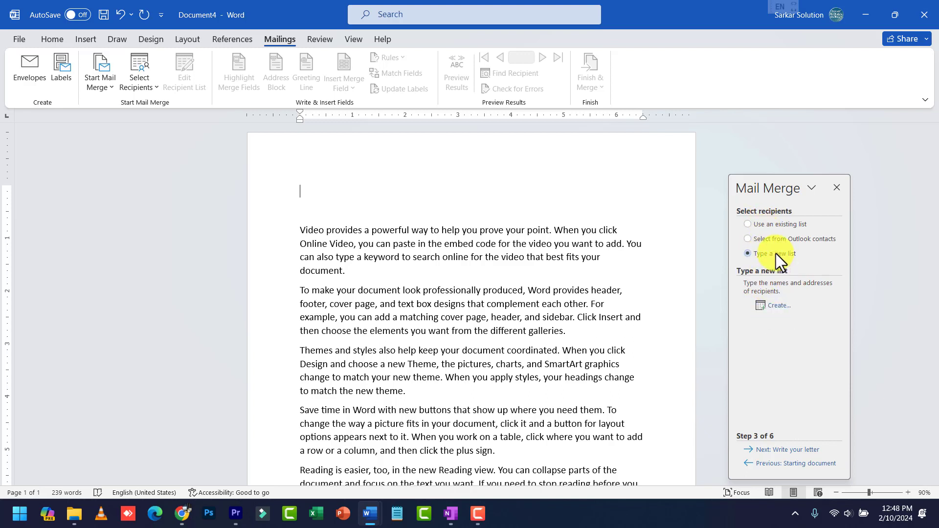
left_click(783, 305)
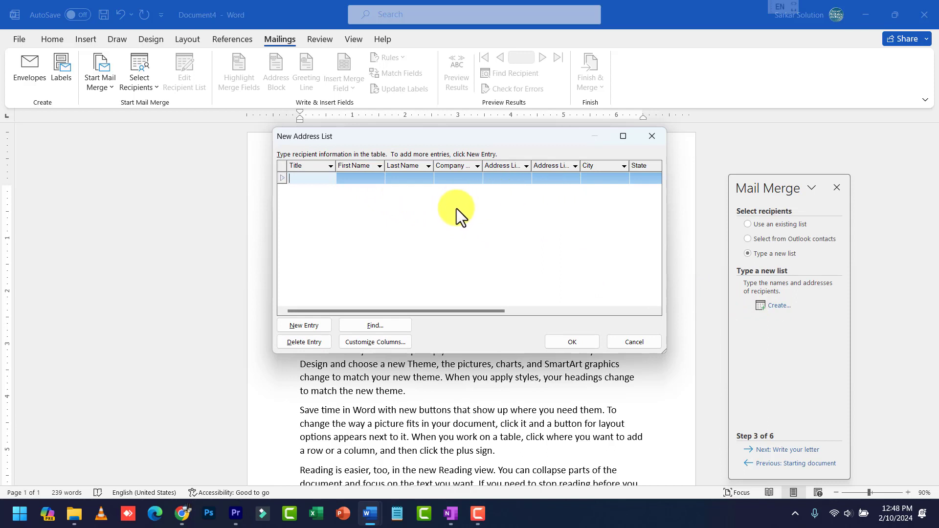
Cancel the new address list and choose Use an existing list instead
left_click(399, 342)
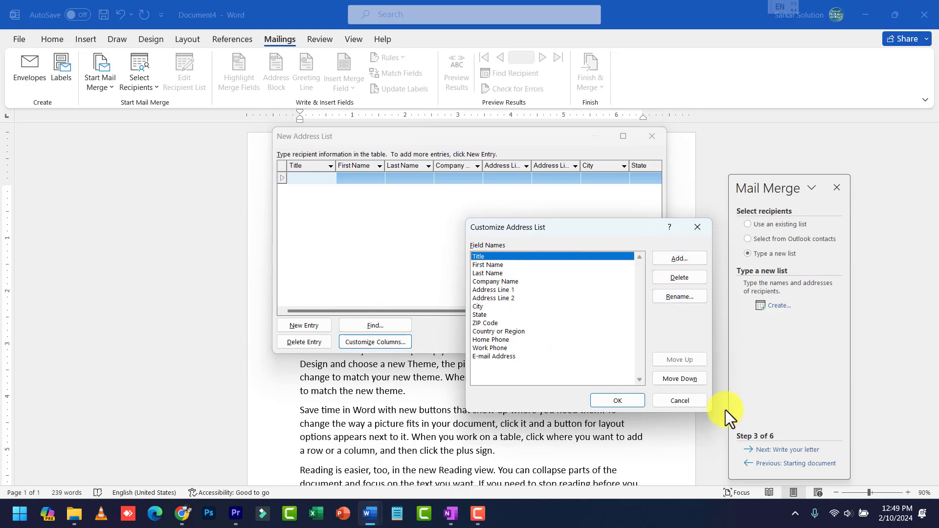
left_click(683, 400)
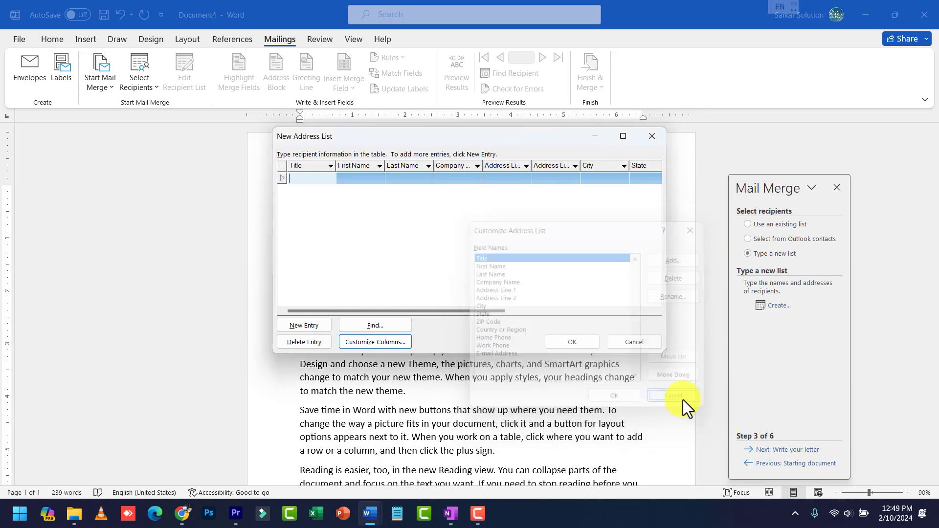
left_click(611, 342)
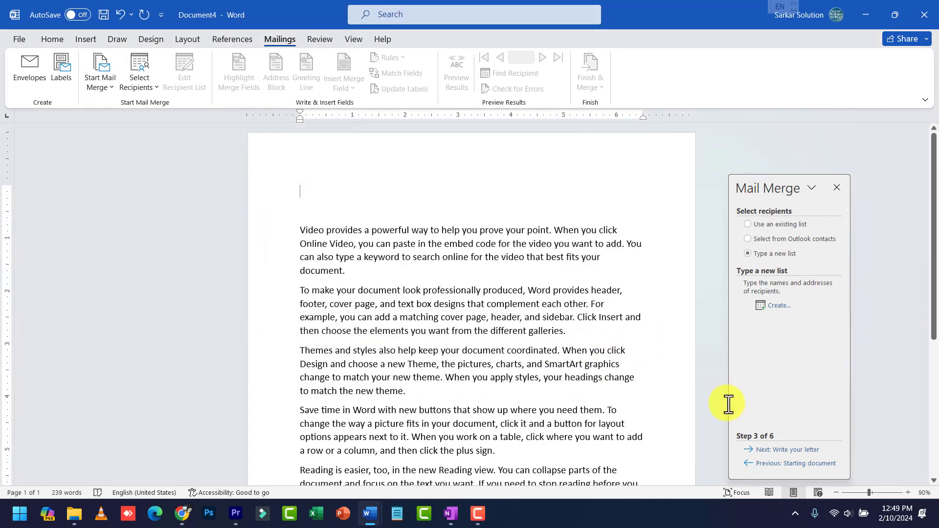
left_click(771, 223)
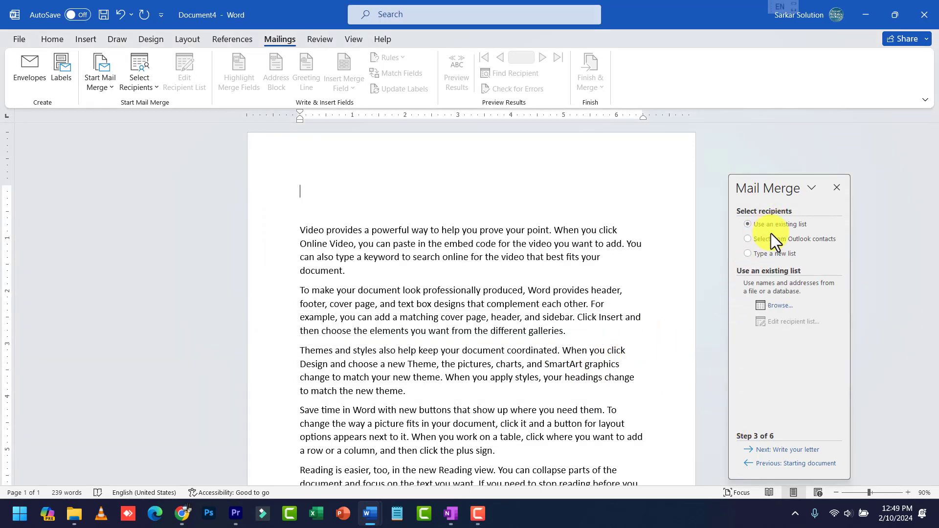
Pick mylist from drive D: as the recipient list and accept all five recipients
left_click(769, 305)
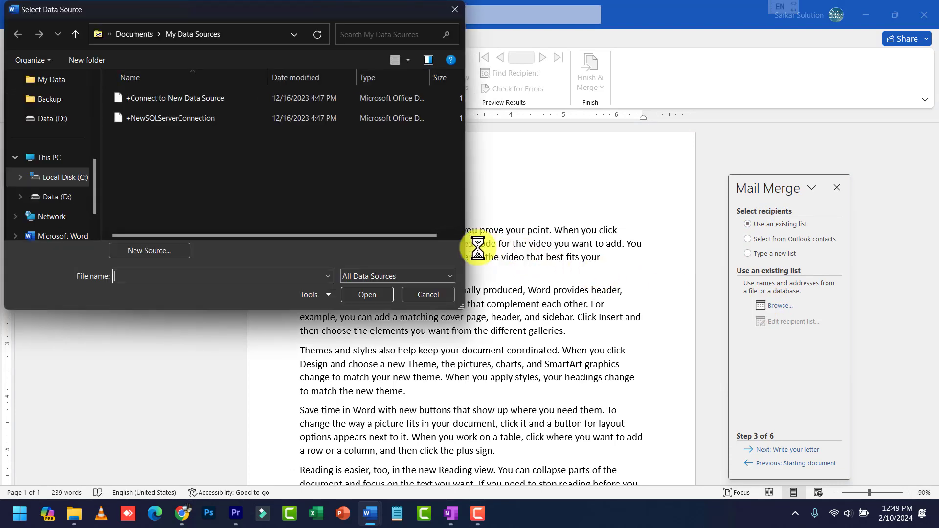
left_click(58, 196)
scroll(235, 176, "down", 5)
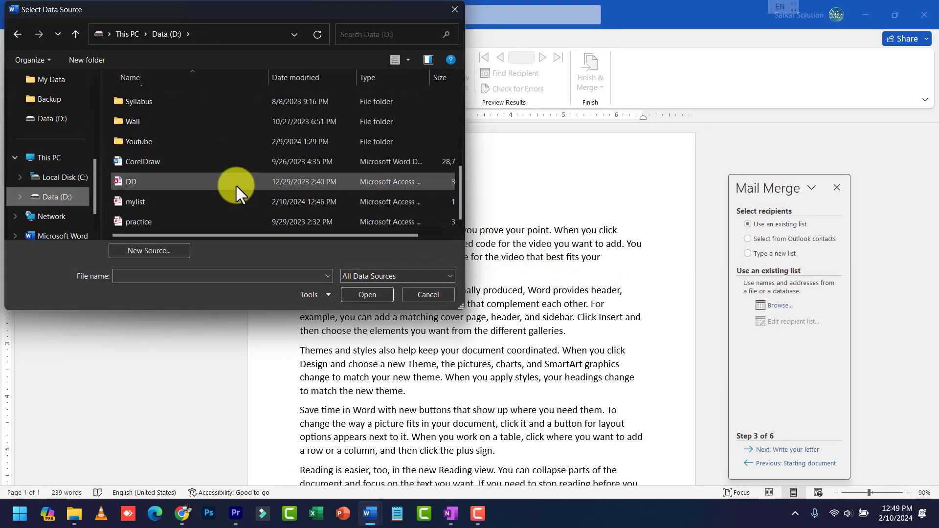
double_click(141, 200)
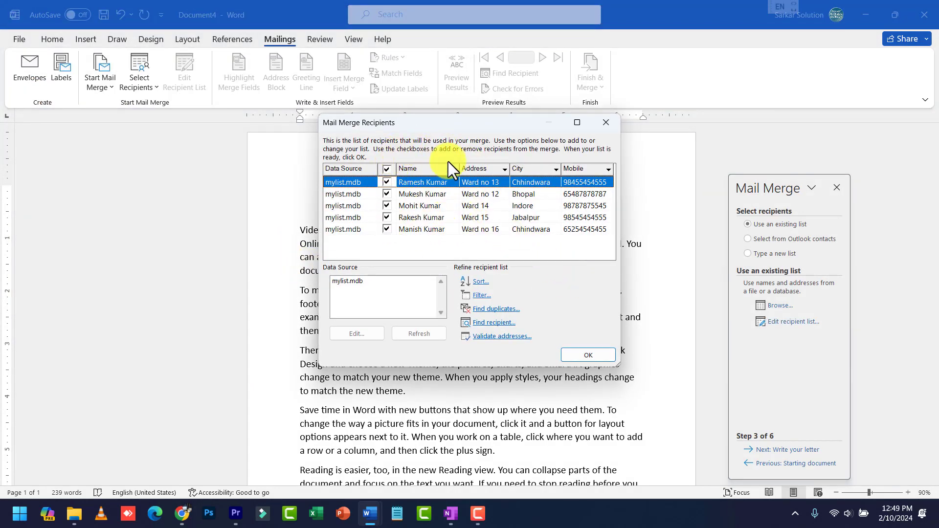
left_click(587, 356)
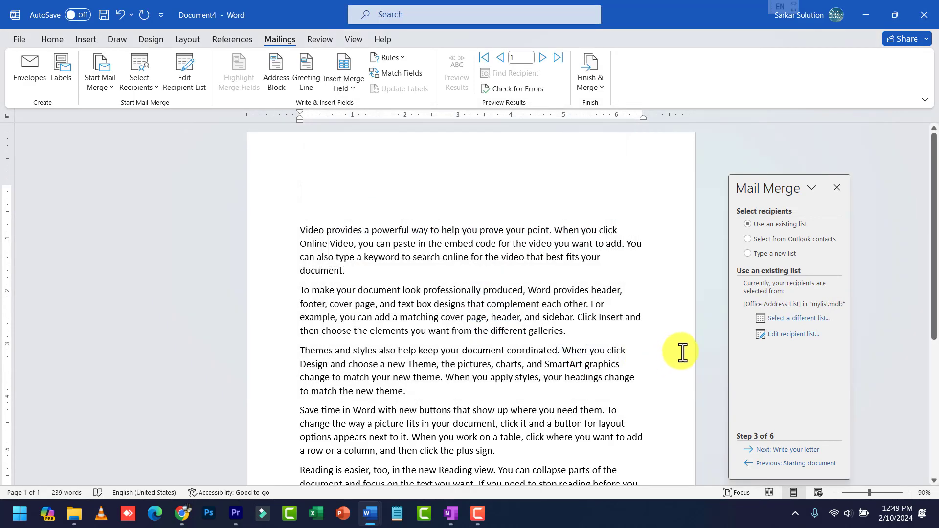
Insert the Name, Address, City and Mobile merge fields at the top of the letter
left_click(774, 450)
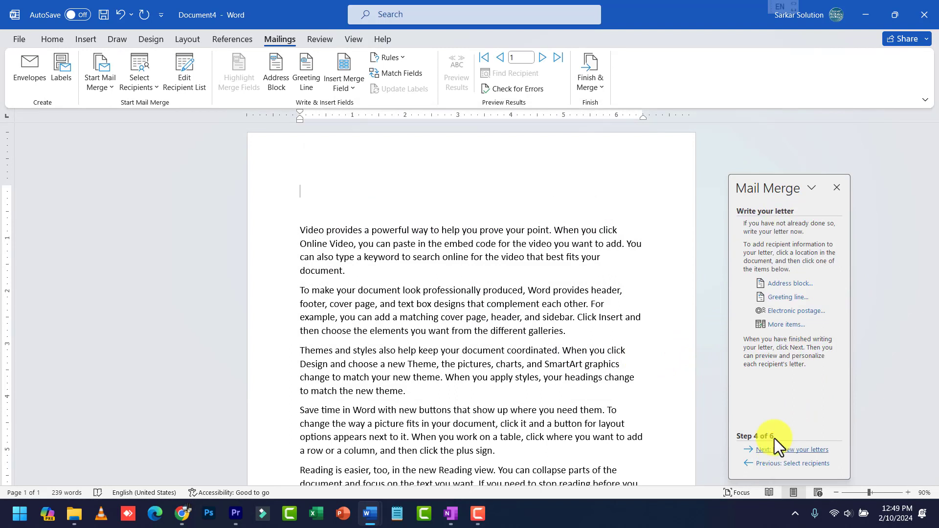
left_click(791, 325)
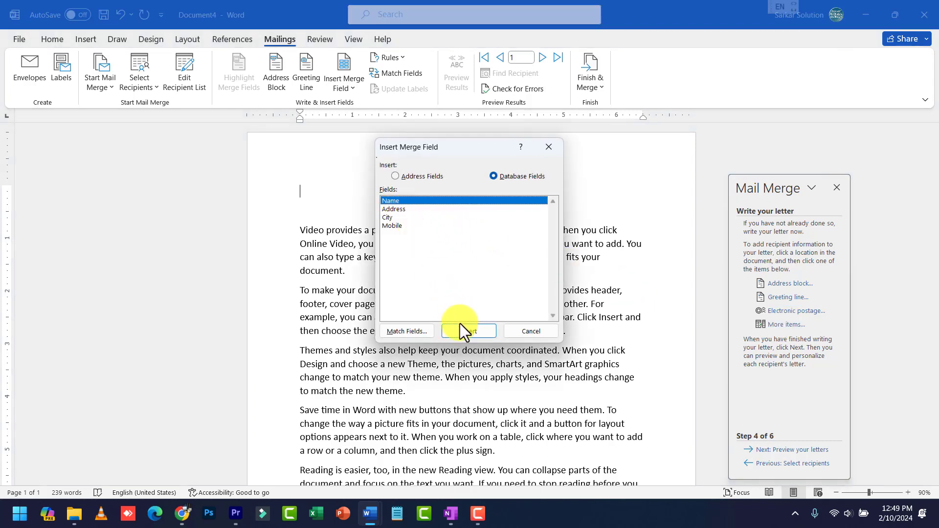
left_click(462, 327)
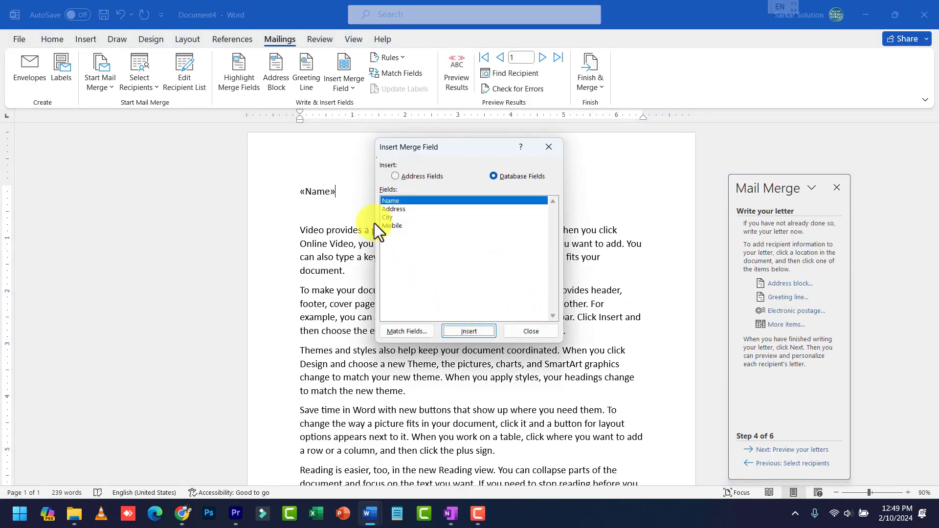
left_click(388, 217)
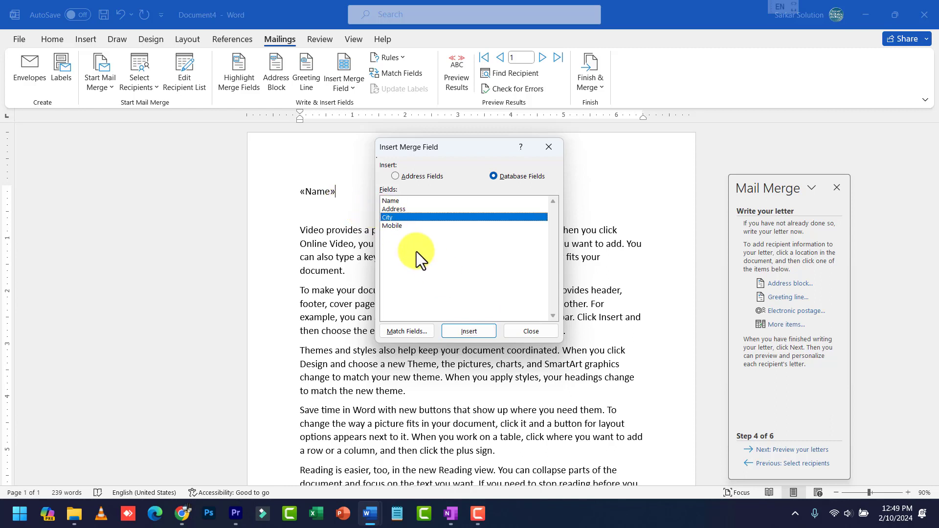
left_click(410, 211)
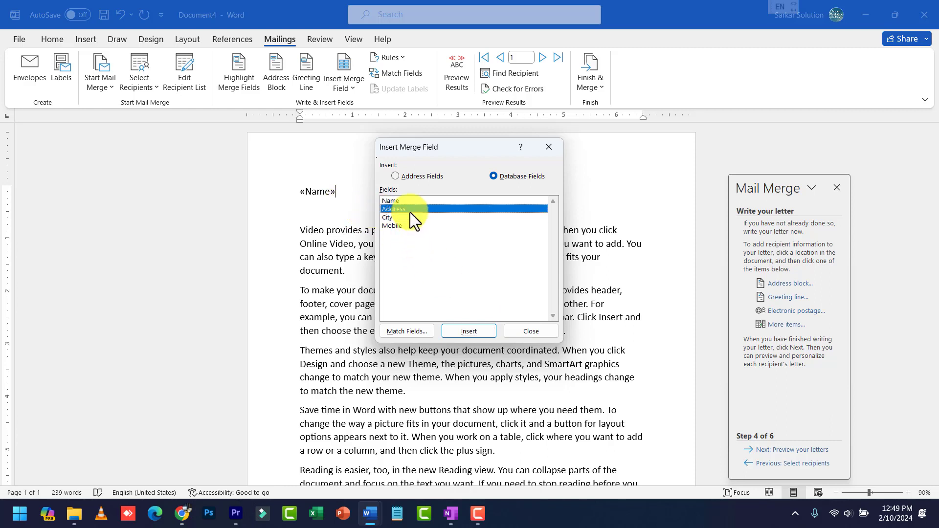
left_click(465, 325)
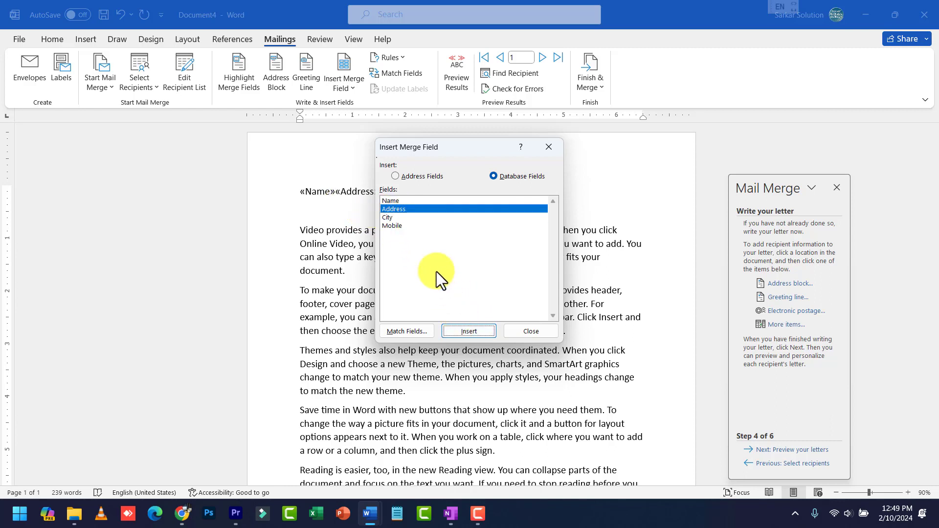
left_click(393, 218)
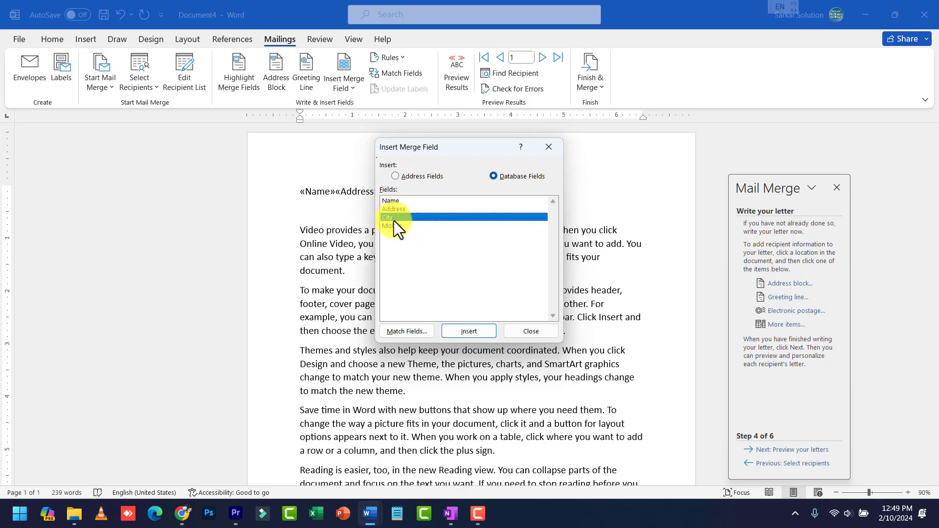
left_click(468, 325)
left_click(410, 227)
left_click(466, 329)
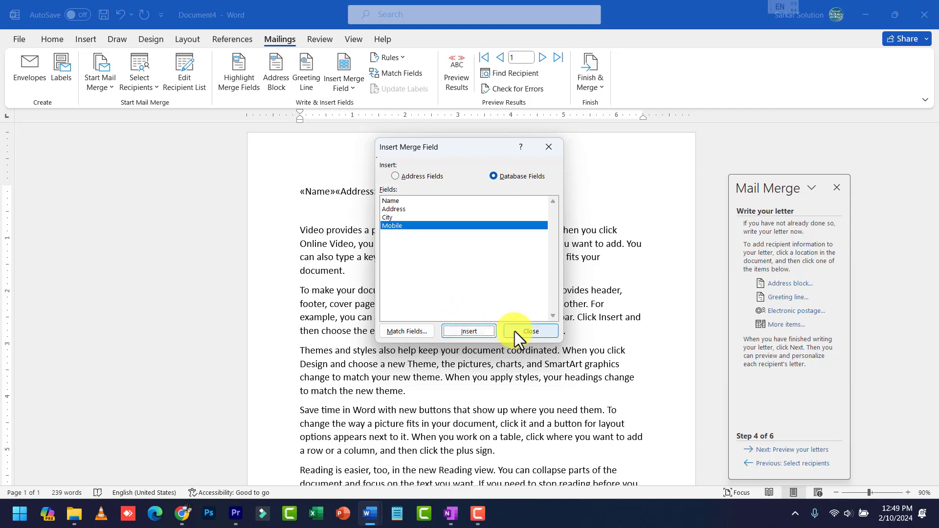
left_click(533, 331)
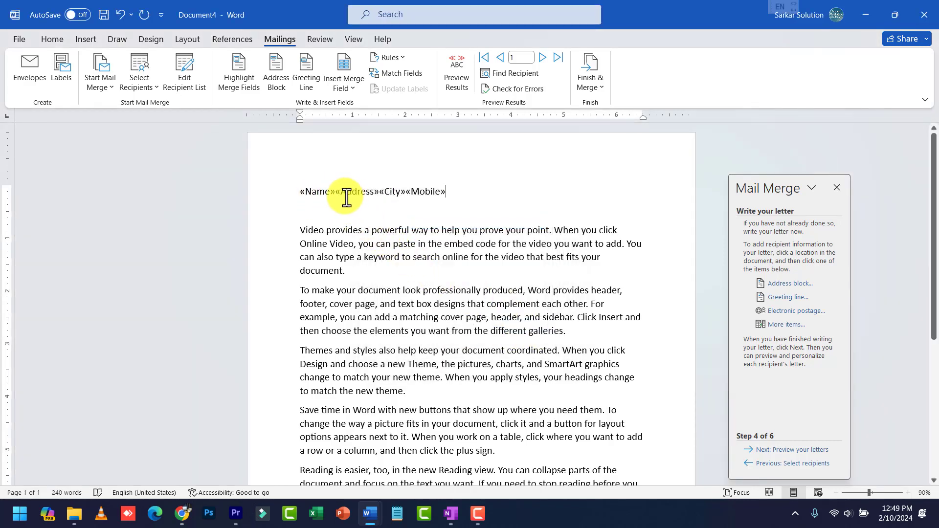
Break «Name», «Address», «City» and «Mobile» onto four lines and delete the empty line below
scroll(347, 196, "up", 3, "ctrl")
scroll(333, 198, "up", 2, "ctrl")
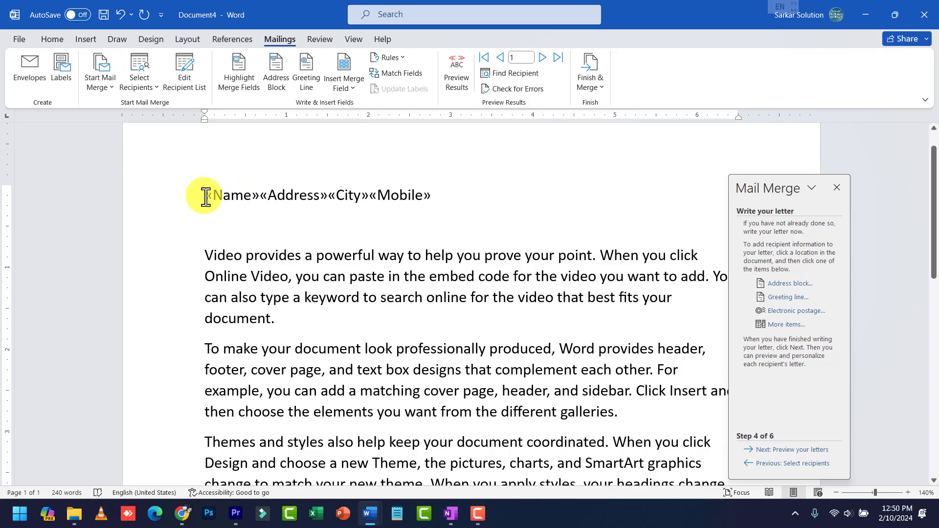
left_click(261, 199)
key("Return")
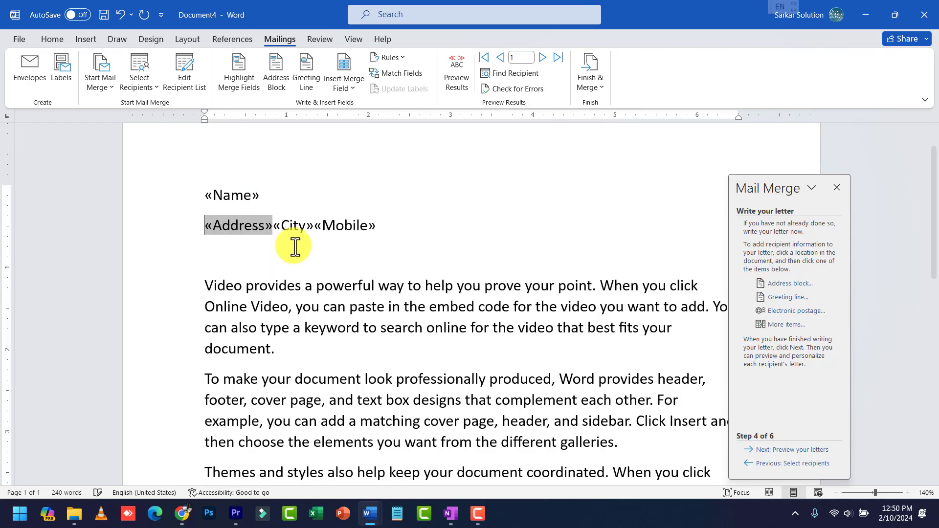
left_click(274, 226)
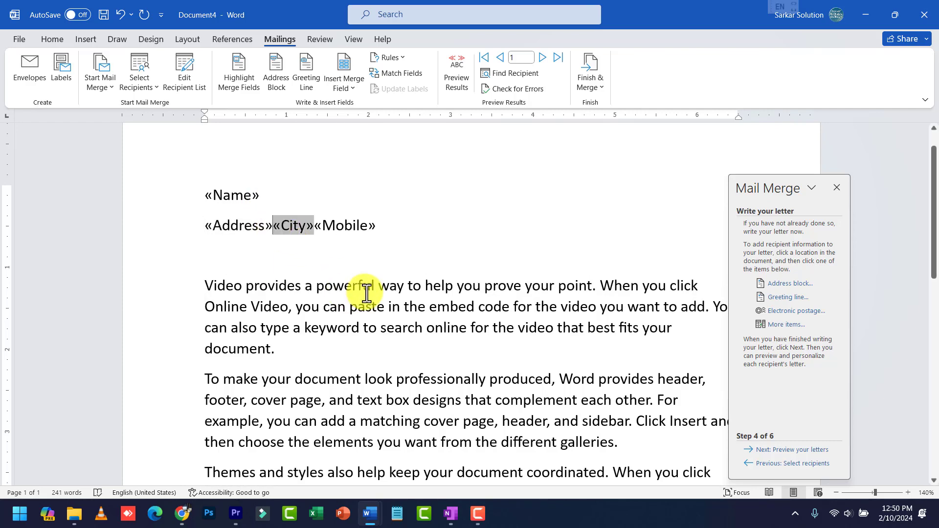
key("Return")
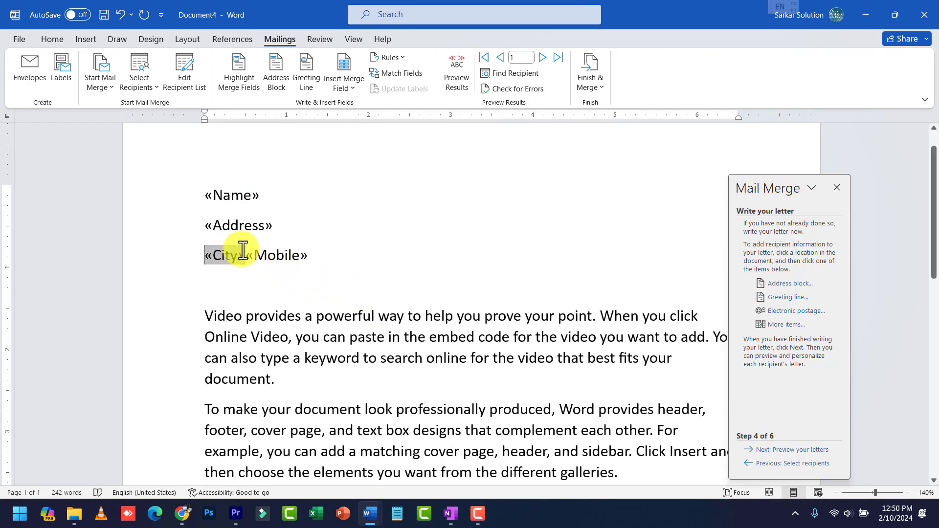
left_click(250, 257)
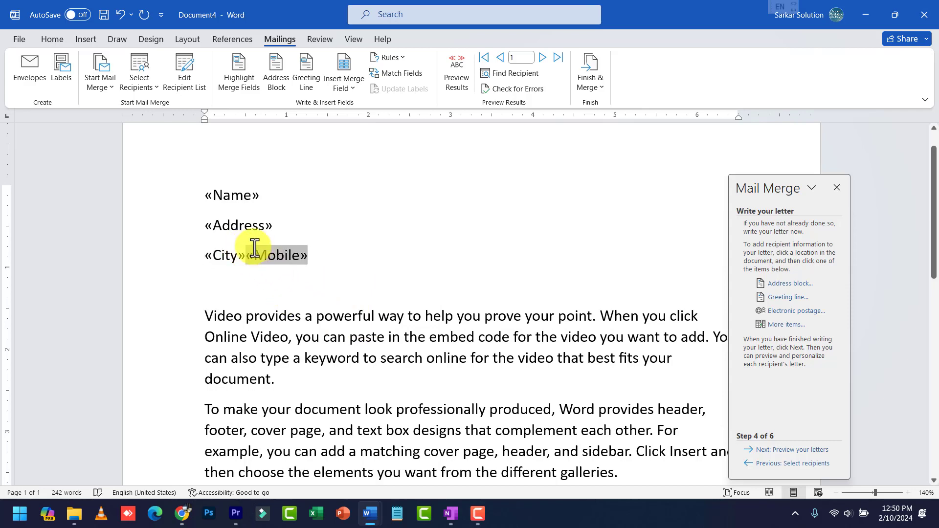
key("Return")
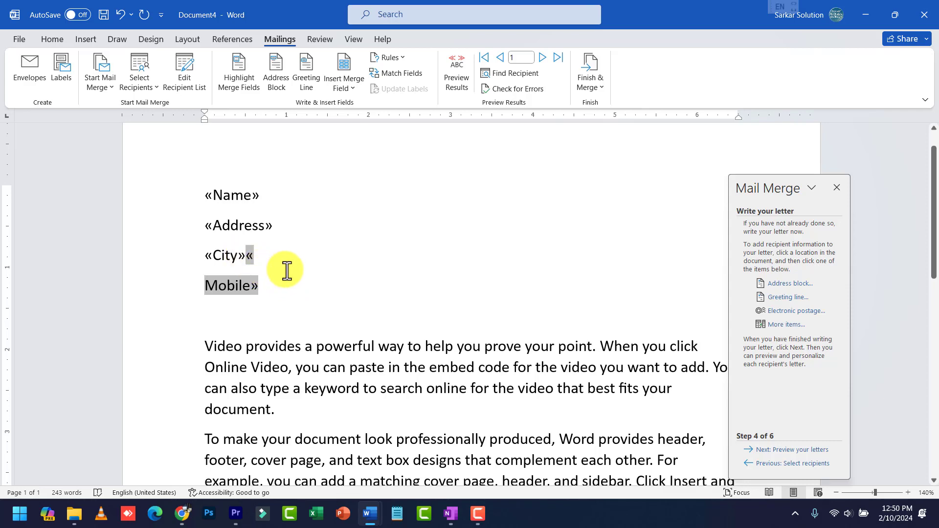
key("BackSpace")
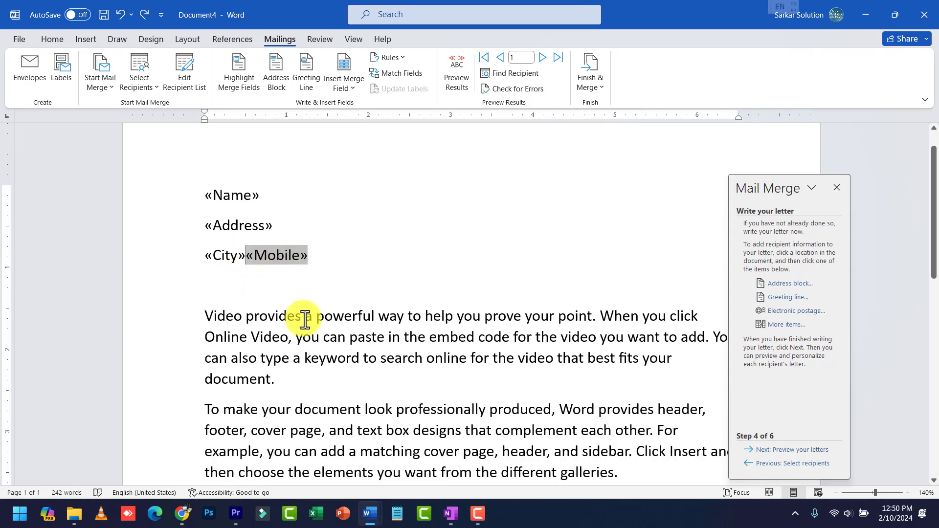
key("Return")
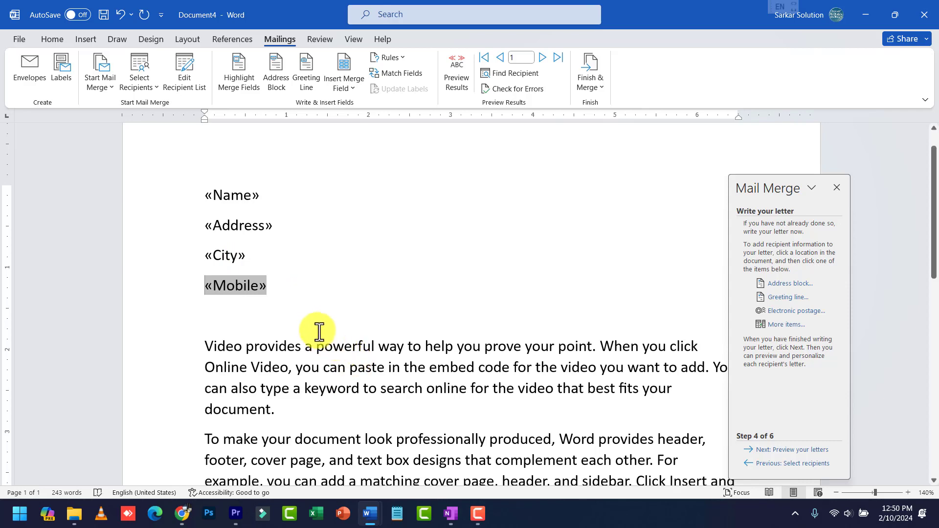
left_click(319, 331)
key("Delete")
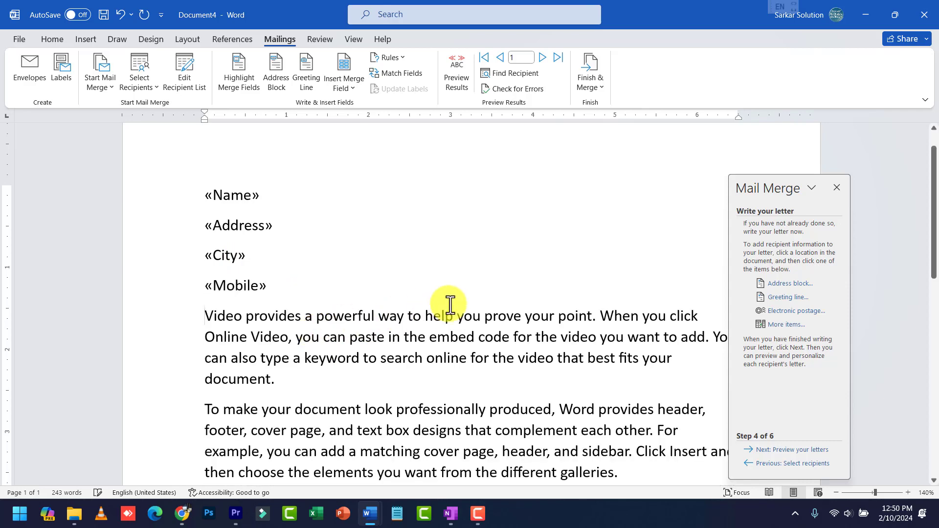
Preview merged letter 1, briefly checking Find a recipient and the mylist.mdb recipient list
left_click(789, 450)
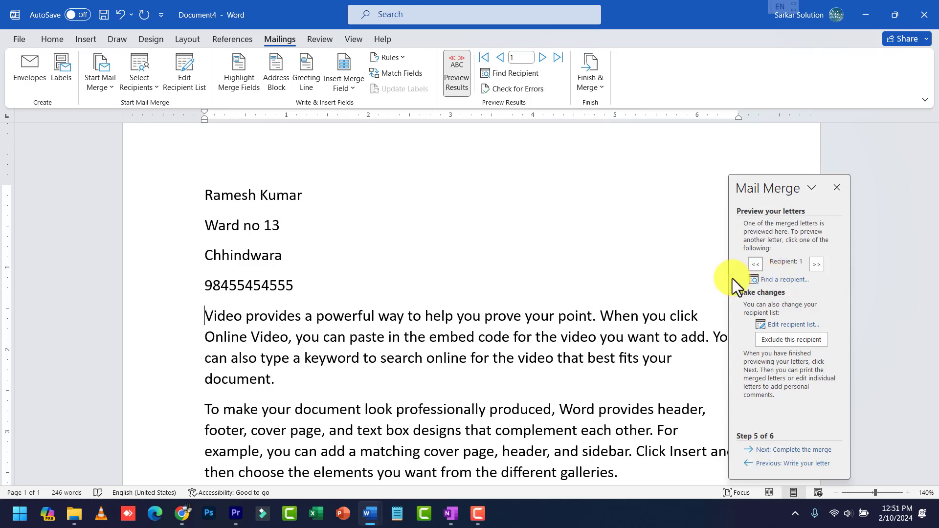
left_click(765, 281)
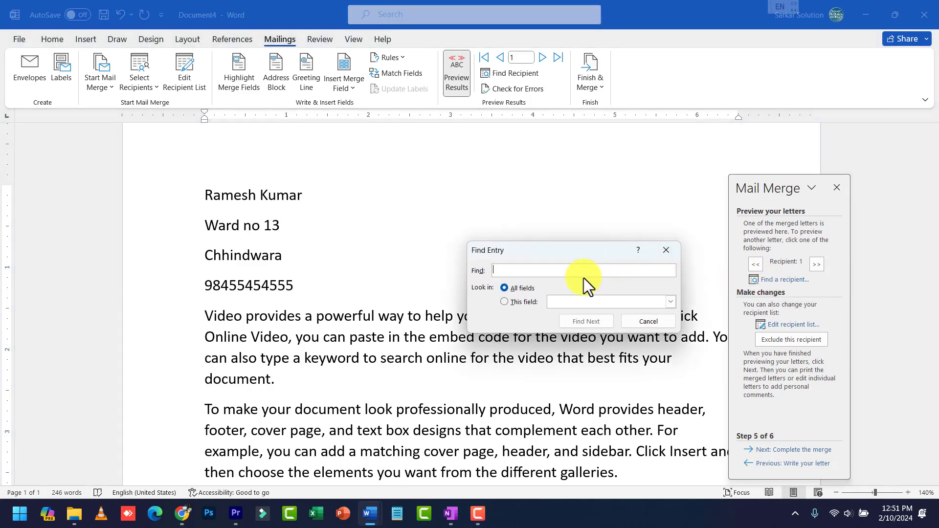
left_click(645, 322)
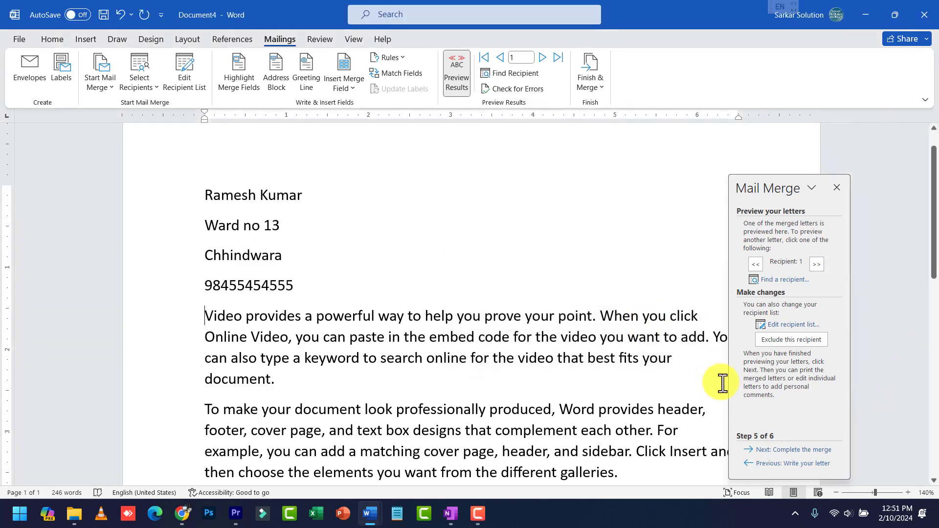
left_click(780, 326)
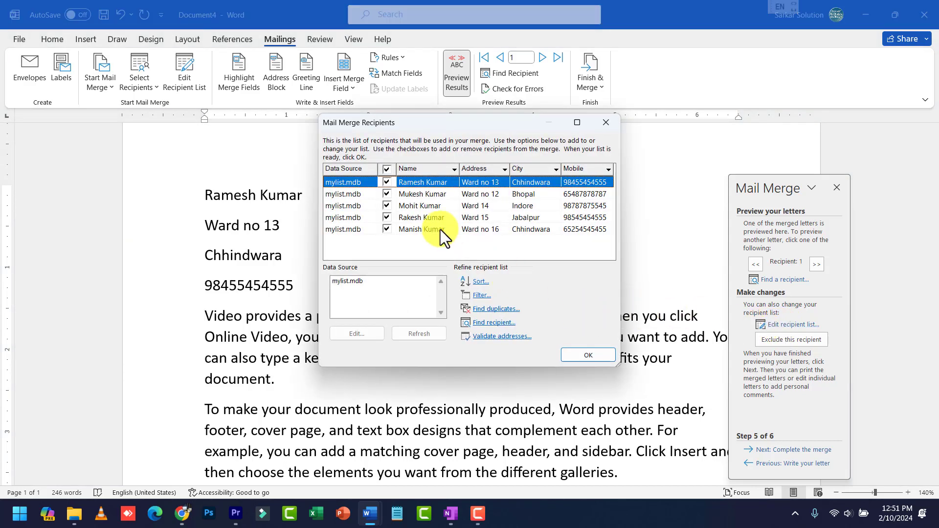
left_click(353, 280)
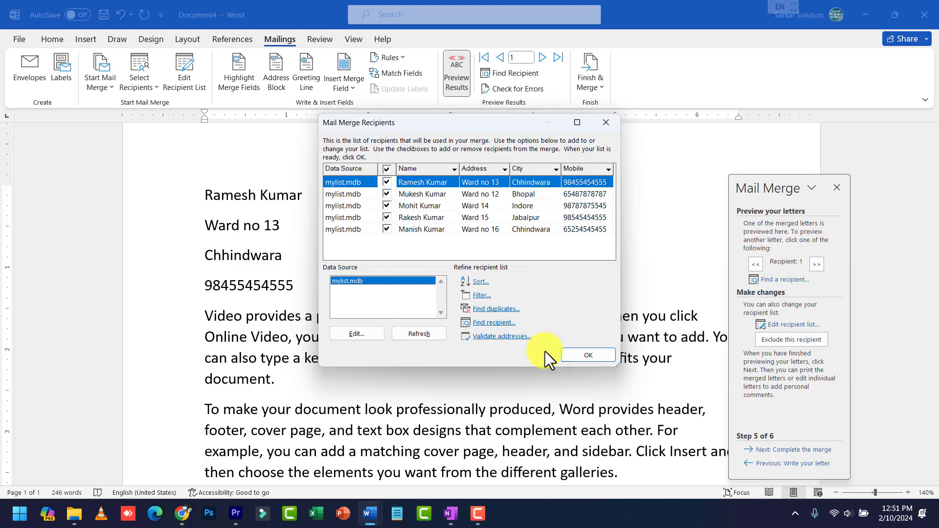
left_click(584, 357)
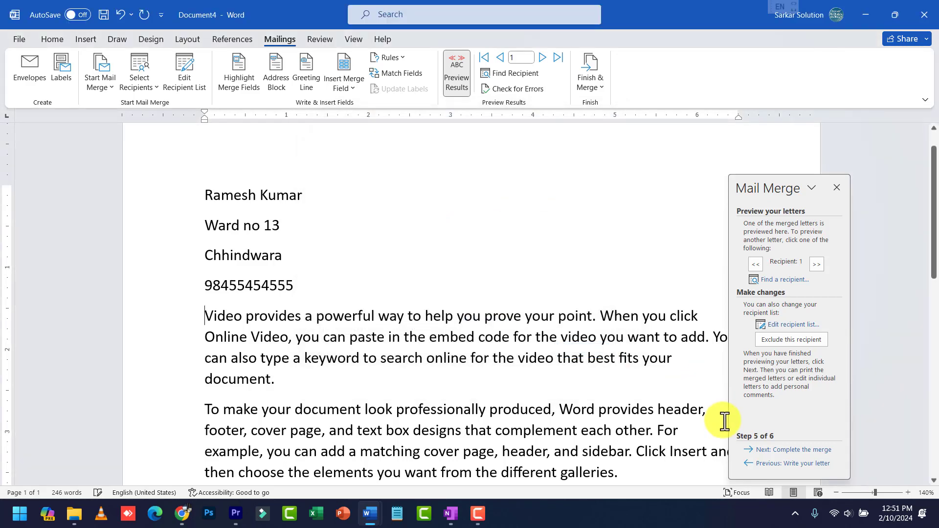
Complete the merge by editing individual letters for all records into a new document
left_click(784, 450)
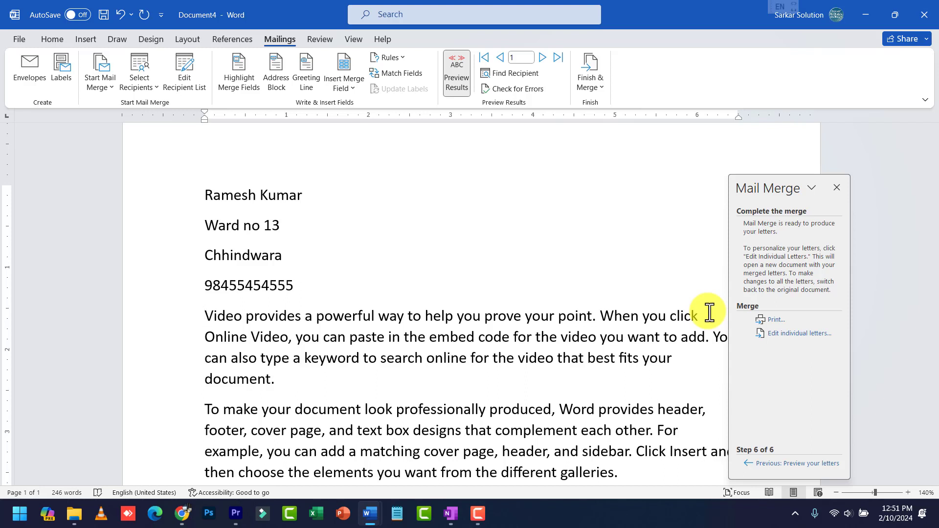
left_click(797, 335)
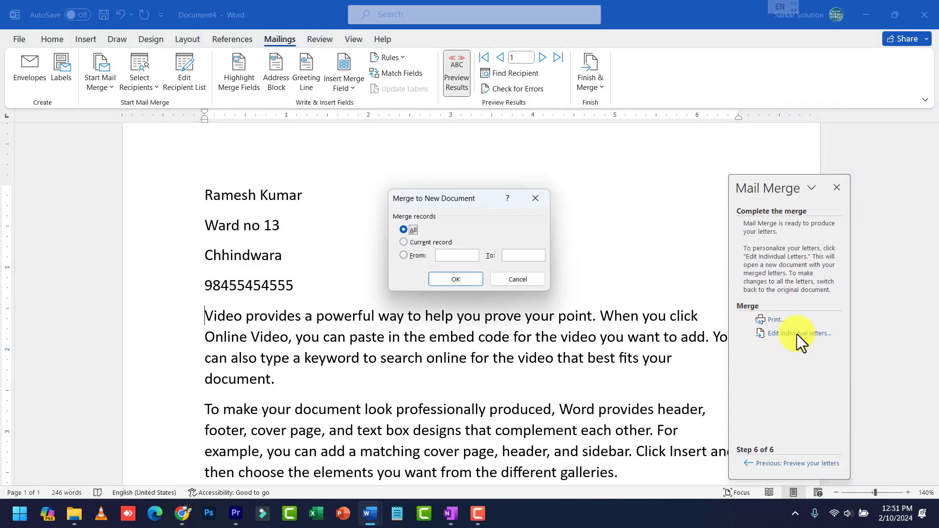
left_click(465, 281)
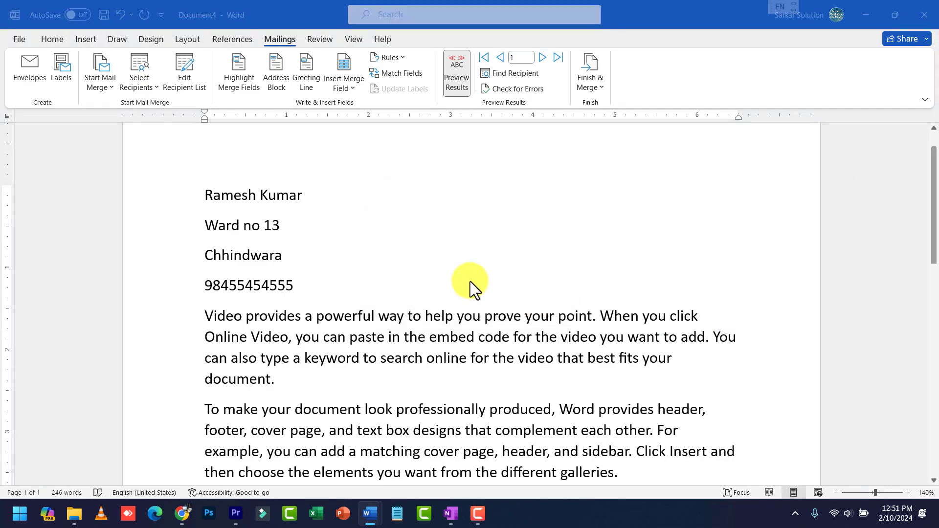
Review the merged Letters3 document, opening the File view and returning to the letters
scroll(478, 279, "down", 10, "ctrl")
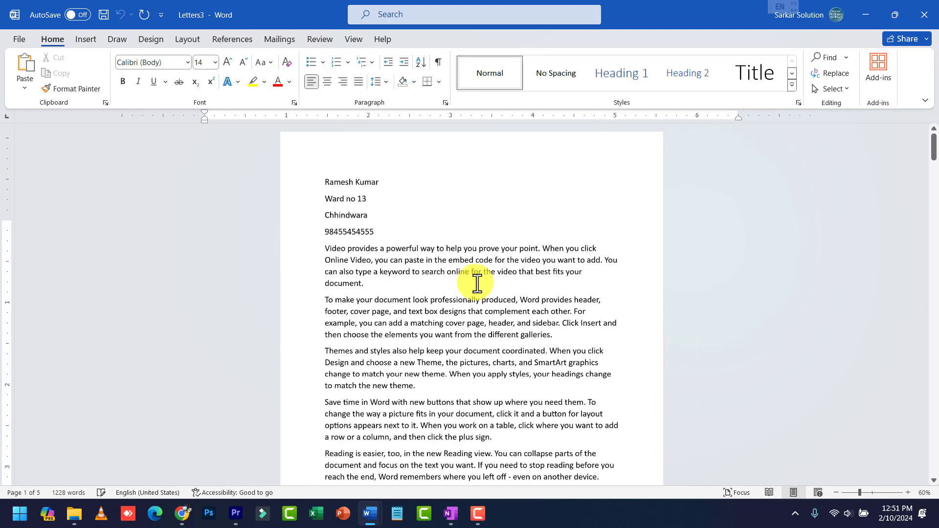
scroll(477, 284, "up", 2, "ctrl")
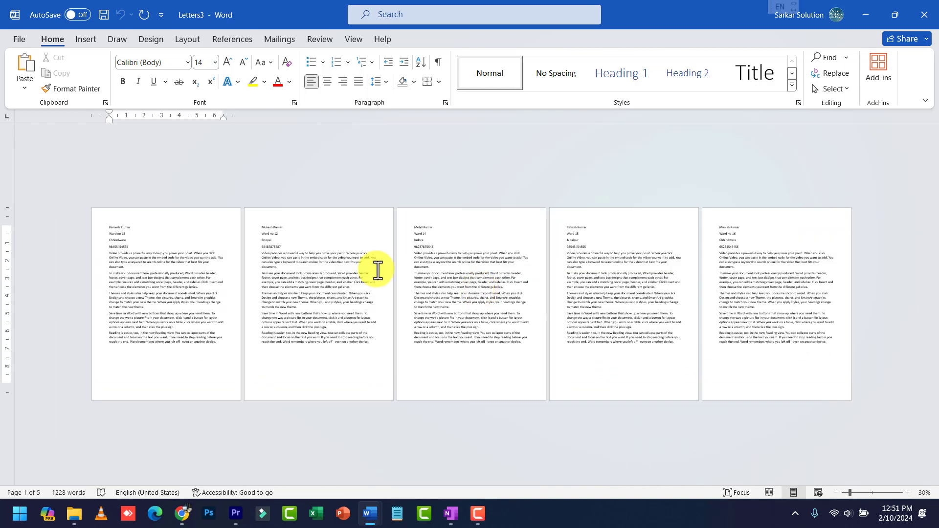
left_click(26, 38)
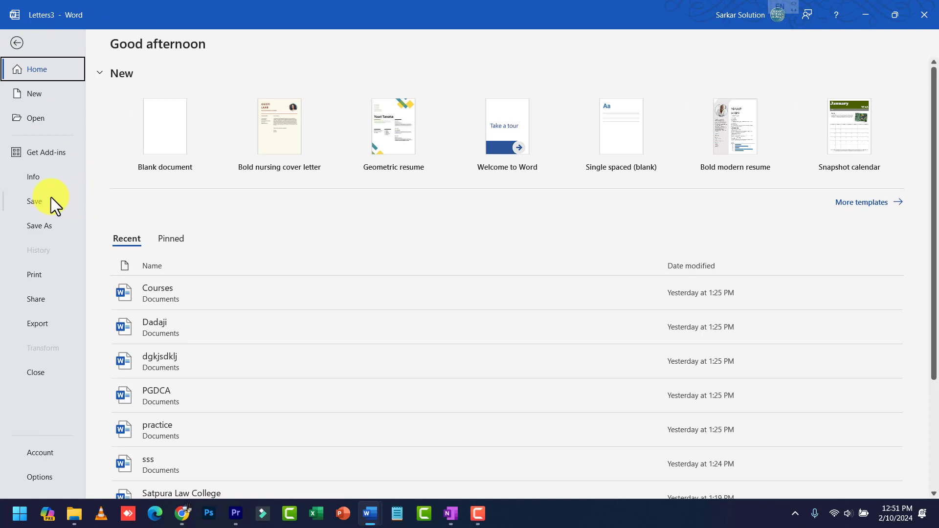
left_click(16, 43)
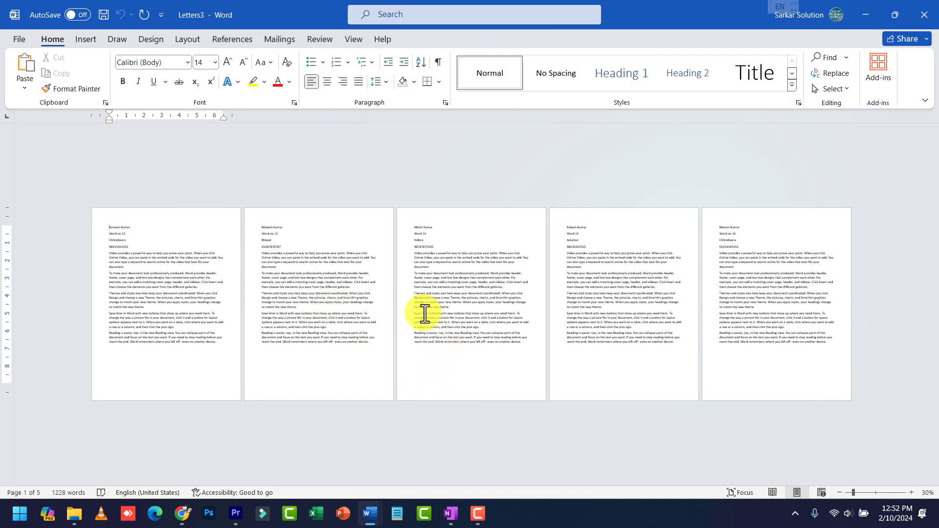
Add a new paragraph after the last merged line, then create blank Document5
scroll(424, 316, "up", 6)
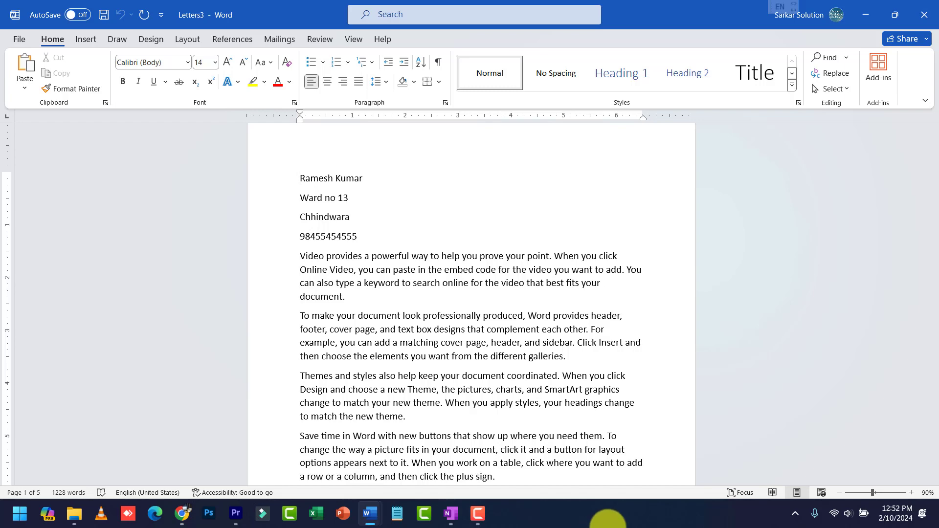
scroll(439, 323, "down", 2)
scroll(438, 323, "down", 3)
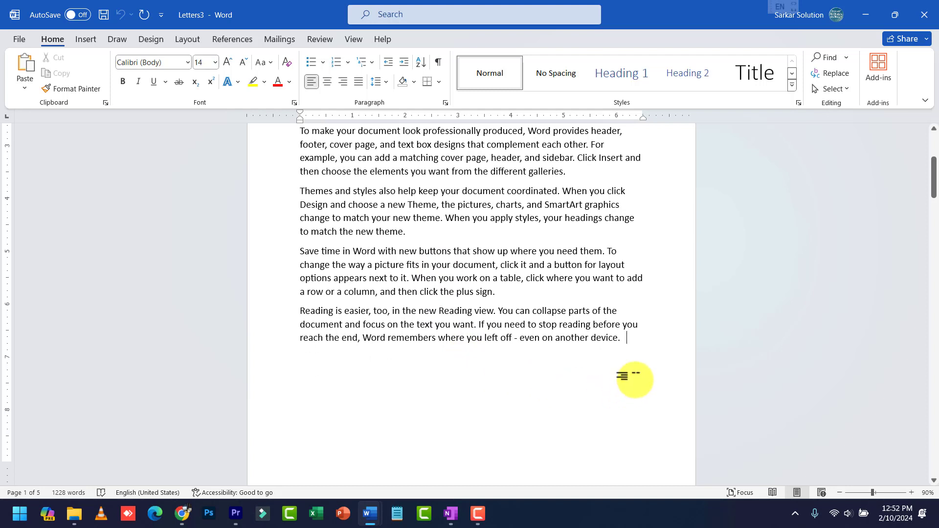
key("Return")
key("ctrl+n")
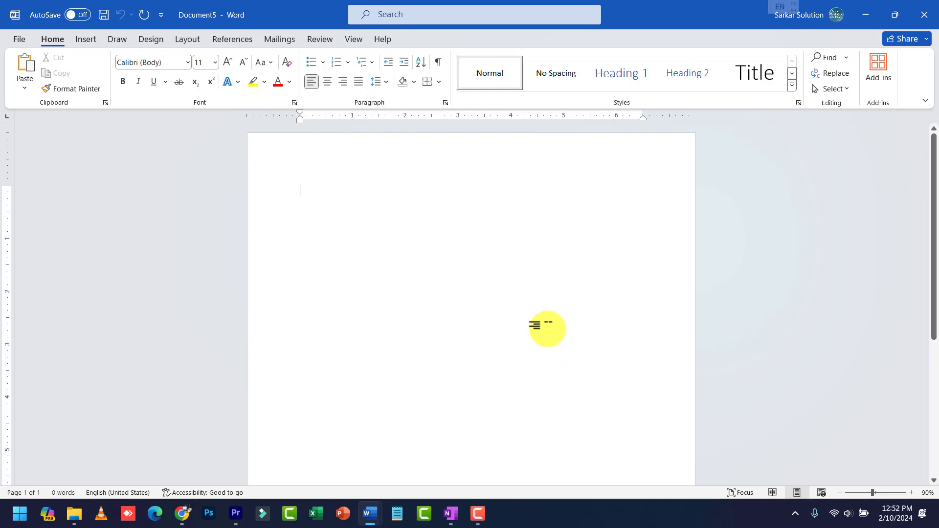
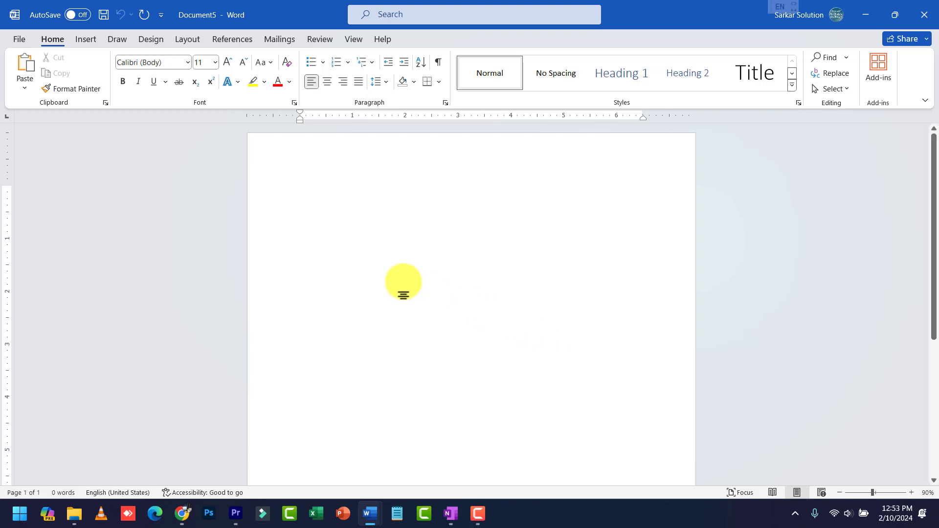
Zoom the blank page to 110% and start a new envelope from the Mailings tools
scroll(313, 186, "up", 2)
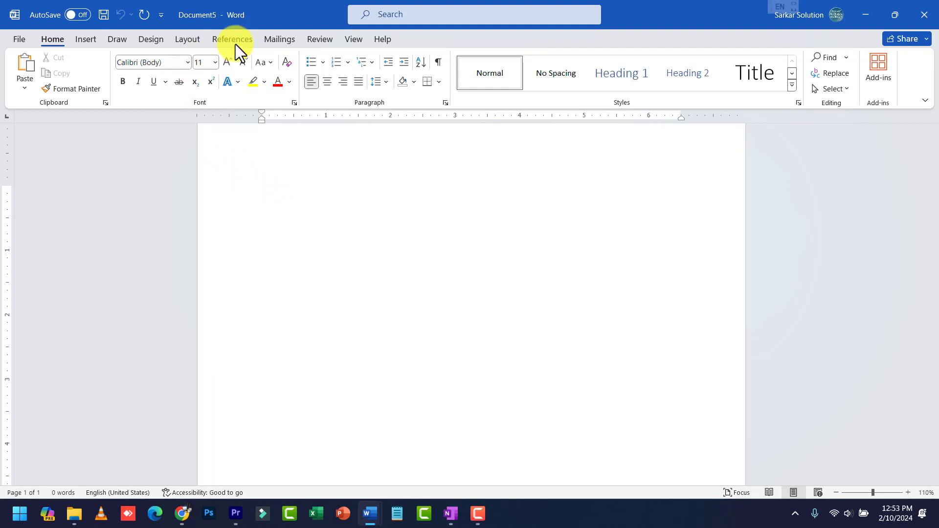
left_click(286, 35)
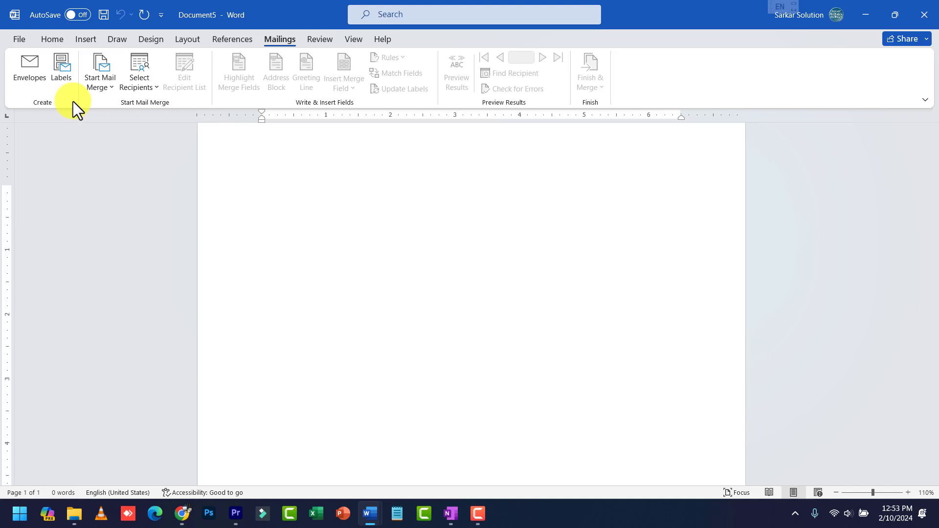
left_click(31, 69)
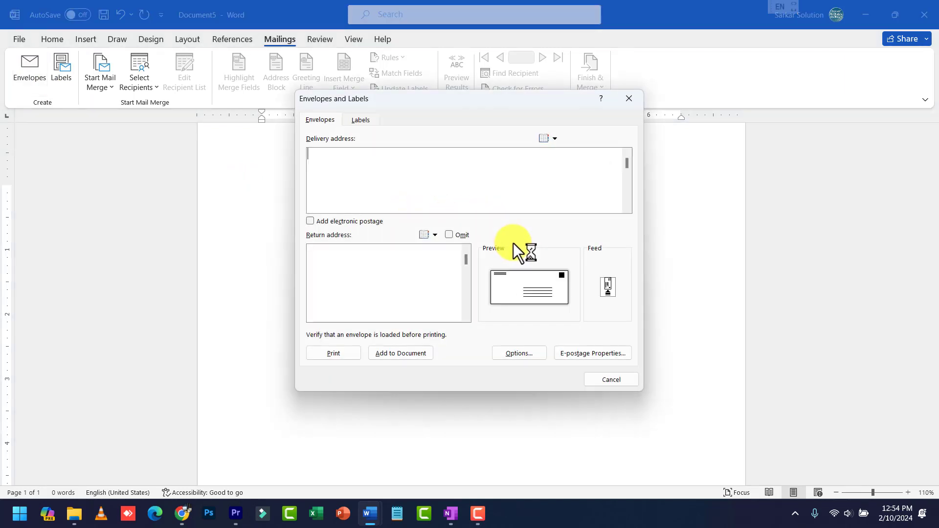
Enter a return address beginning 'From:-' with the sender's name and town below it
left_click_drag(476, 104, 569, 168)
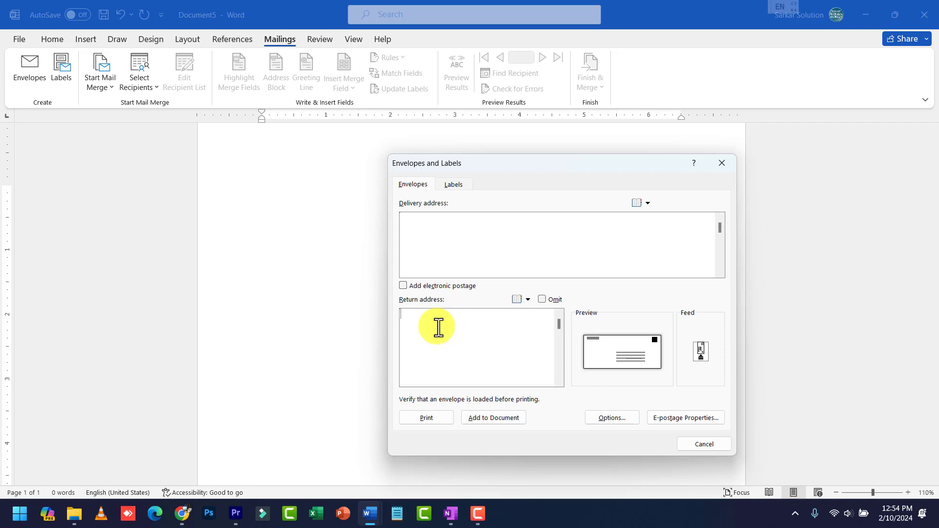
type("From:-")
key("Return")
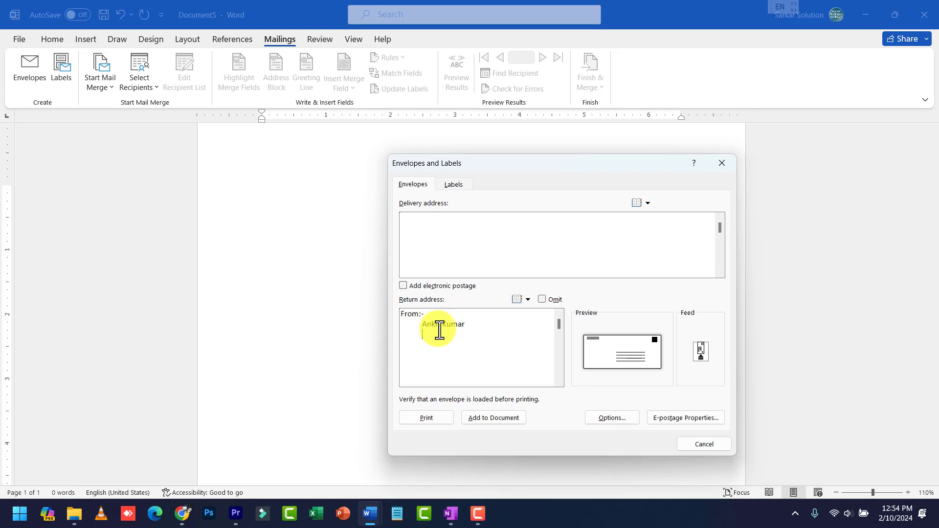
type("          Chhindwara")
Enter the delivery address 'To, MCU University, Bhopal MP' and bring up Envelope Options
left_click(428, 264)
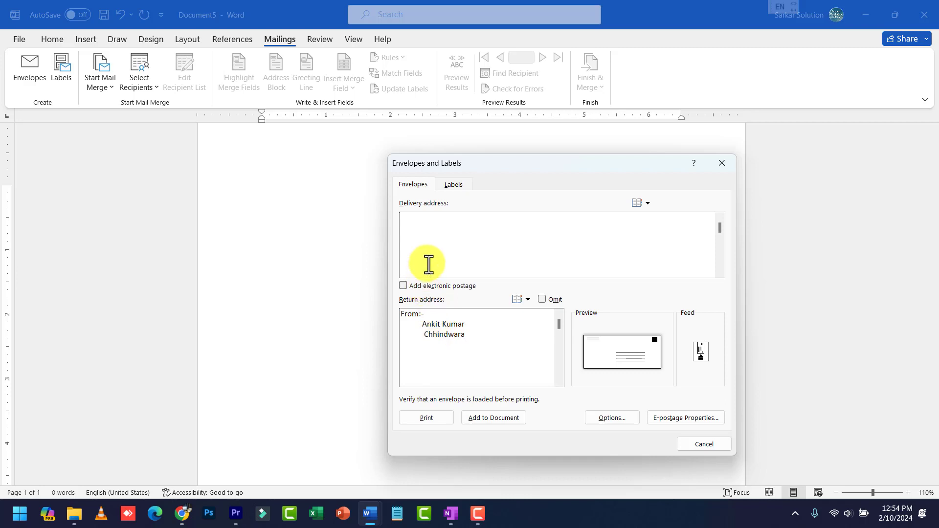
type("To, ")
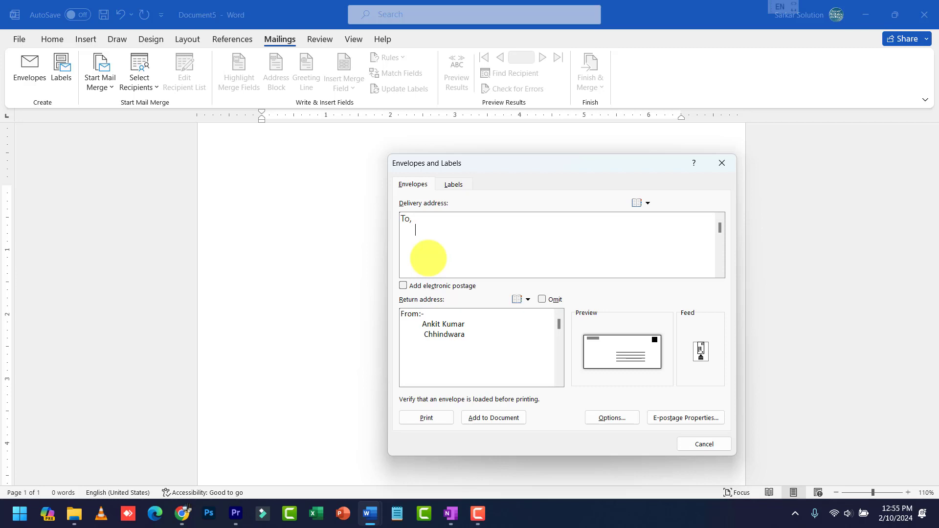
type("      MCU Univers")
key("BackSpace")
type("sity  ")
type("      Bhopal MP")
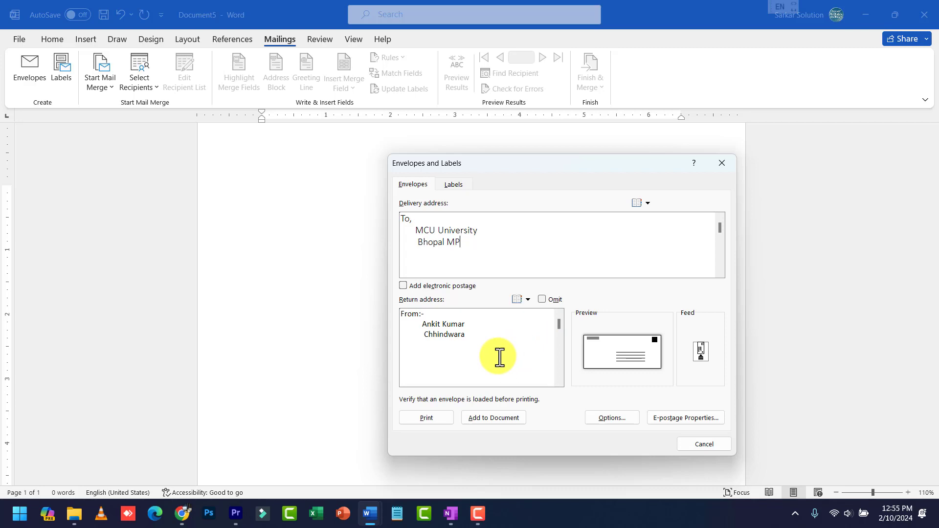
left_click(604, 420)
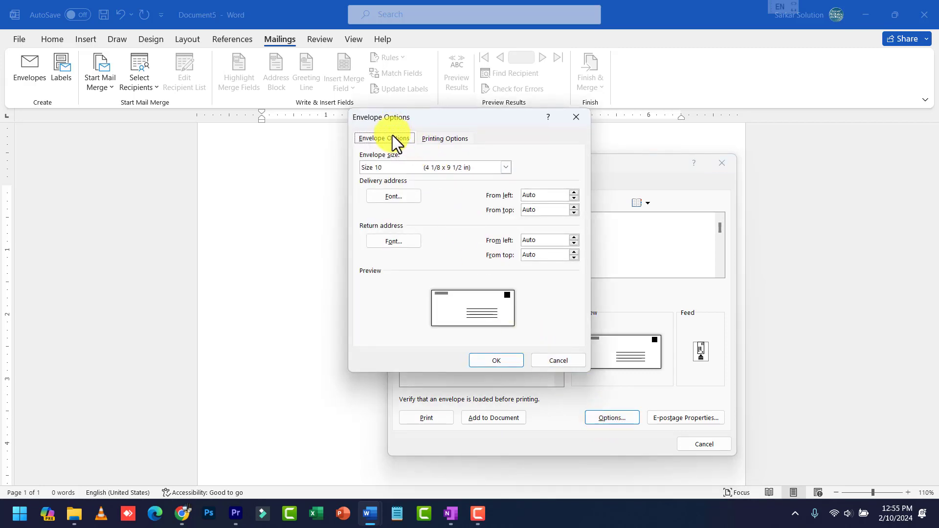
left_click(448, 139)
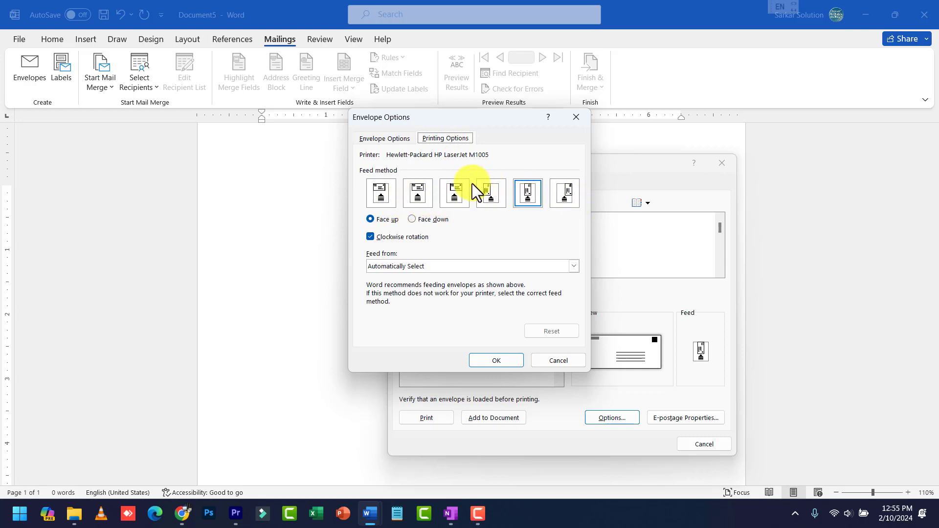
left_click(394, 140)
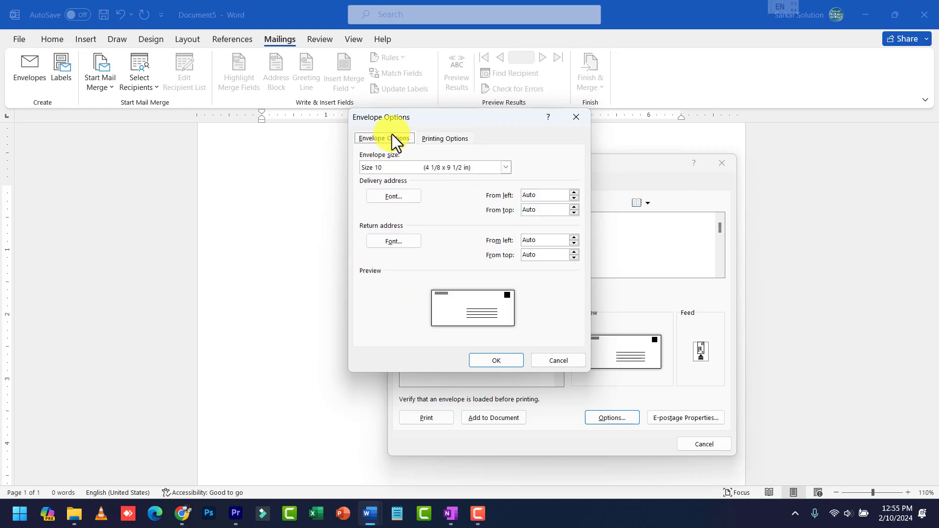
left_click(505, 168)
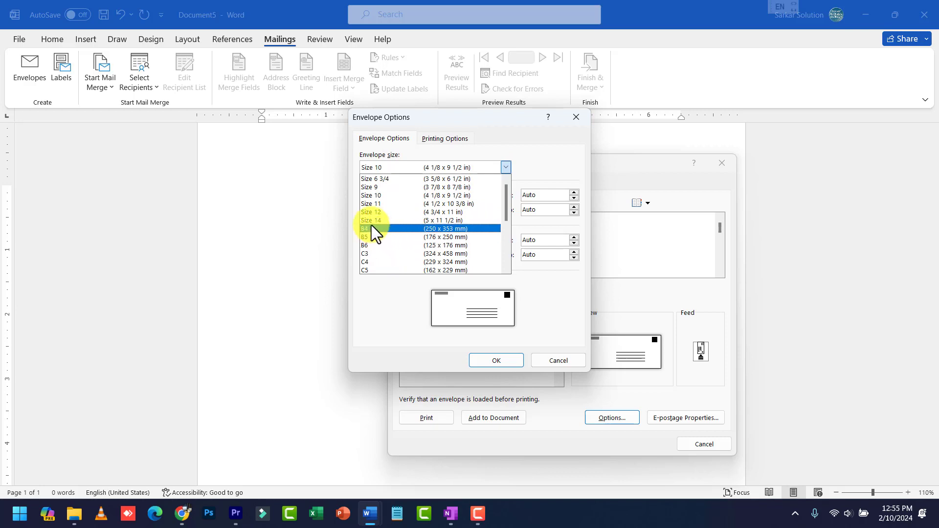
scroll(386, 237, "down", 2)
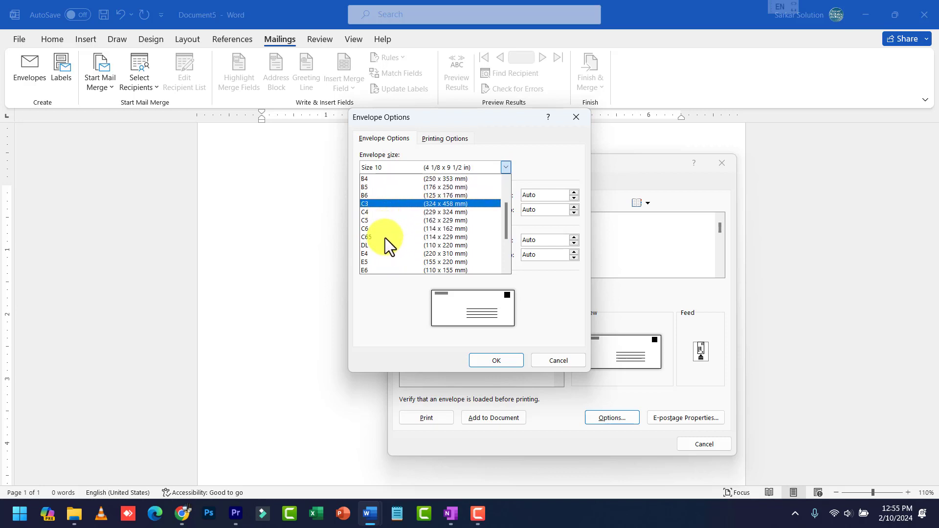
scroll(384, 239, "up", 2)
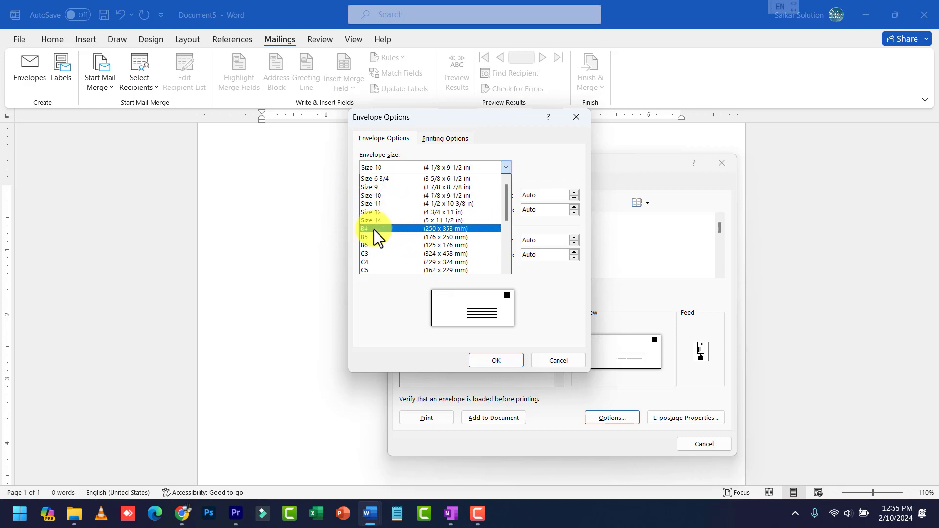
left_click(374, 229)
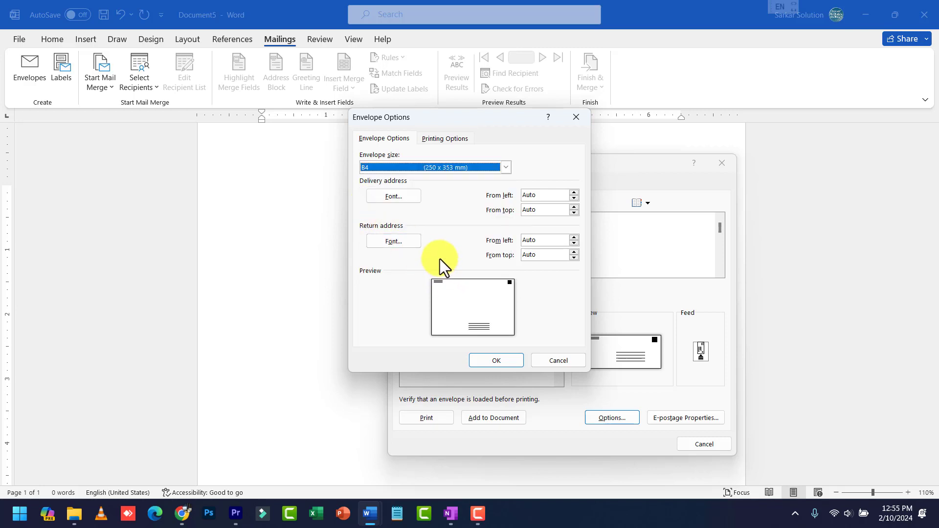
left_click(502, 168)
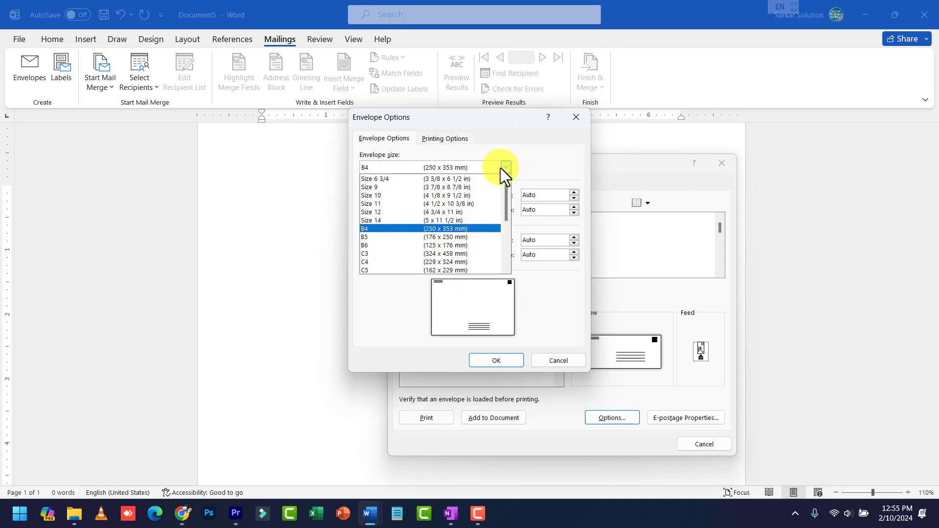
left_click(407, 196)
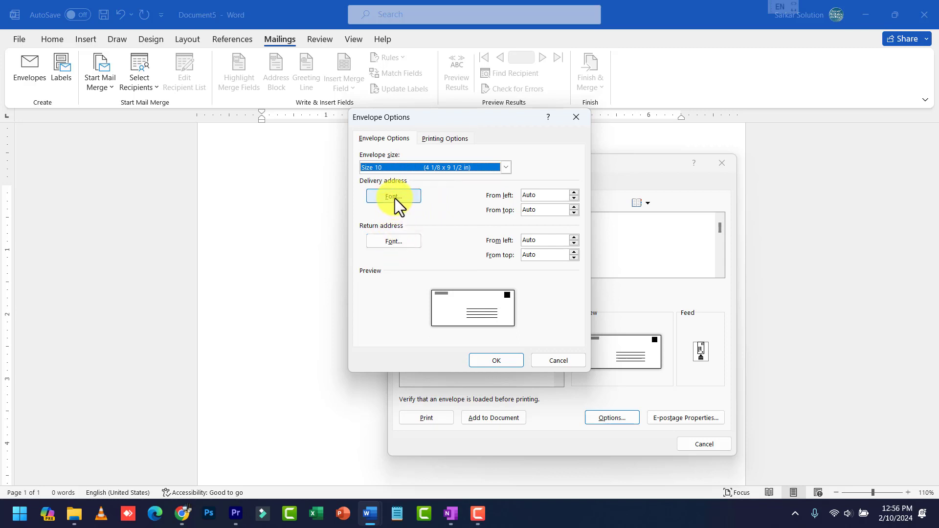
left_click(402, 245)
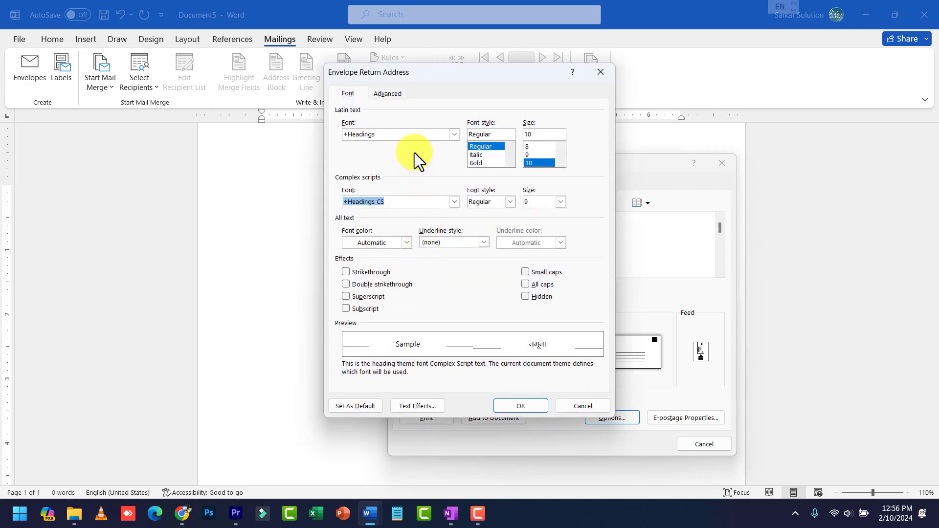
left_click_drag(462, 75, 549, 104)
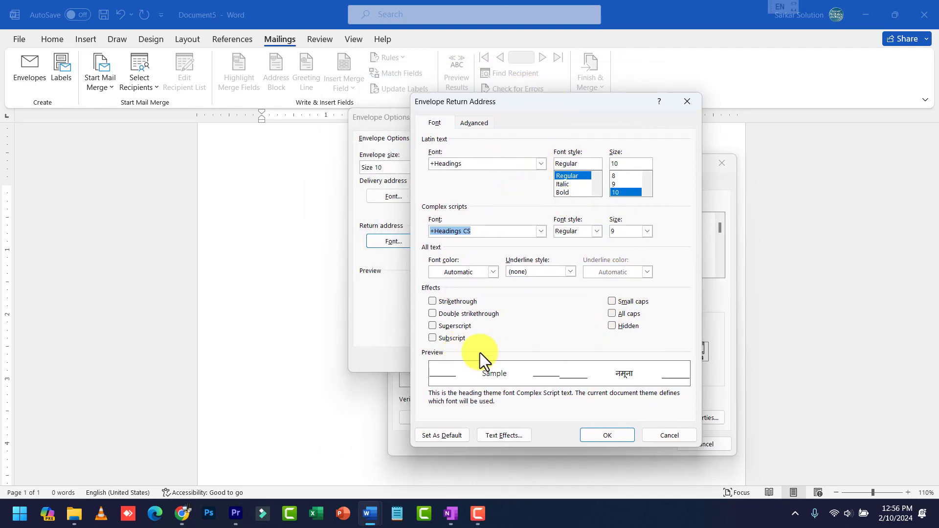
left_click(662, 436)
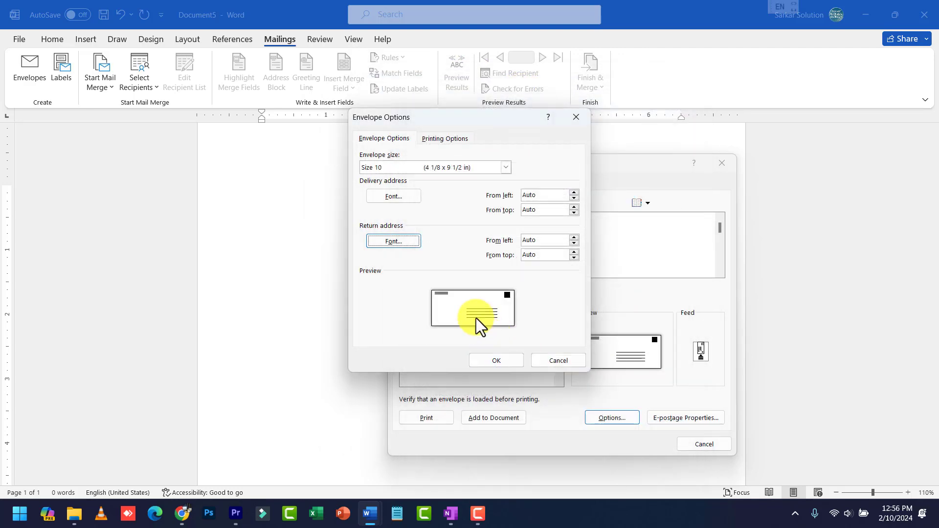
left_click(403, 188)
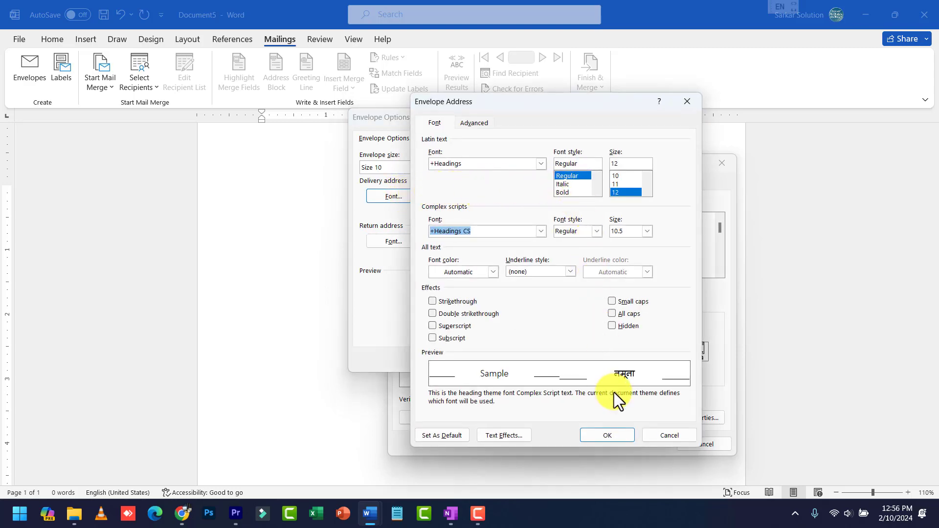
left_click(669, 437)
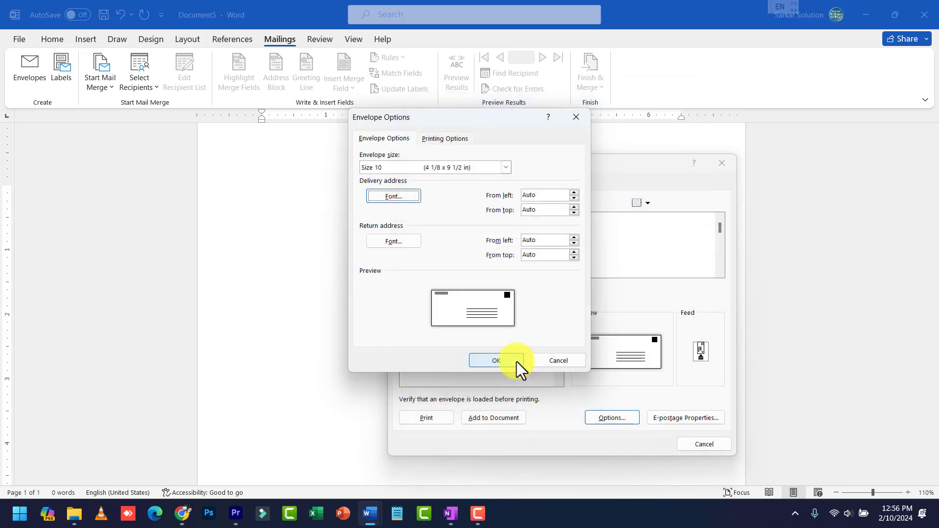
Confirm the envelope options and add the addressed envelope to the document
left_click(497, 360)
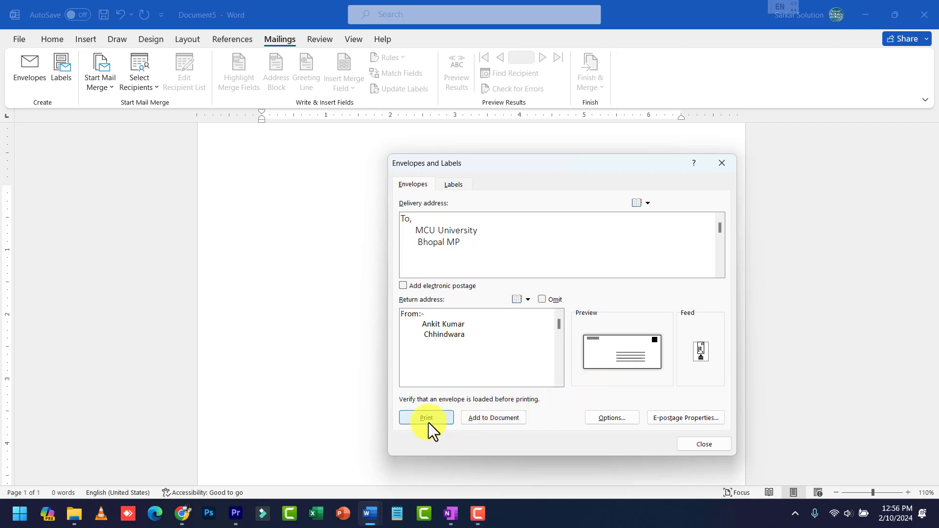
left_click(491, 418)
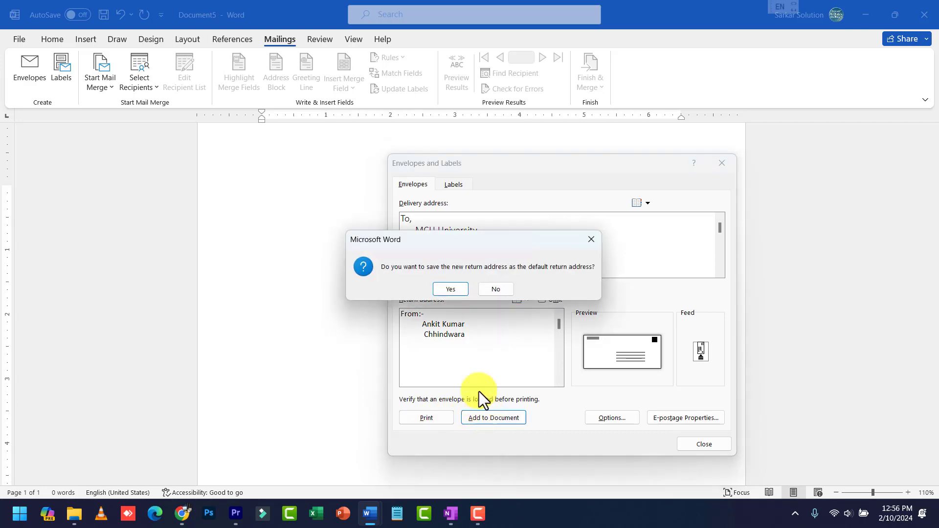
left_click(454, 286)
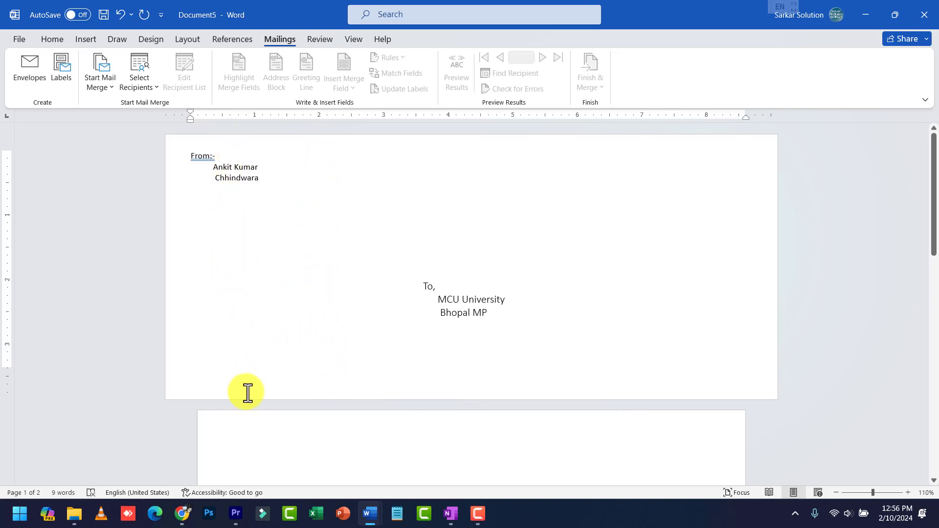
Check the return and delivery addresses on the new envelope page, then go to Labels
left_click(469, 292)
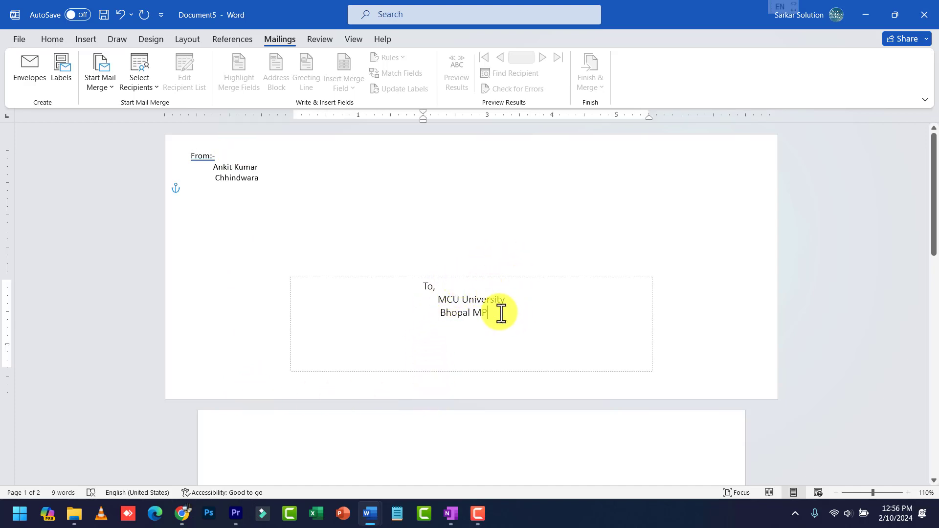
left_click(232, 182)
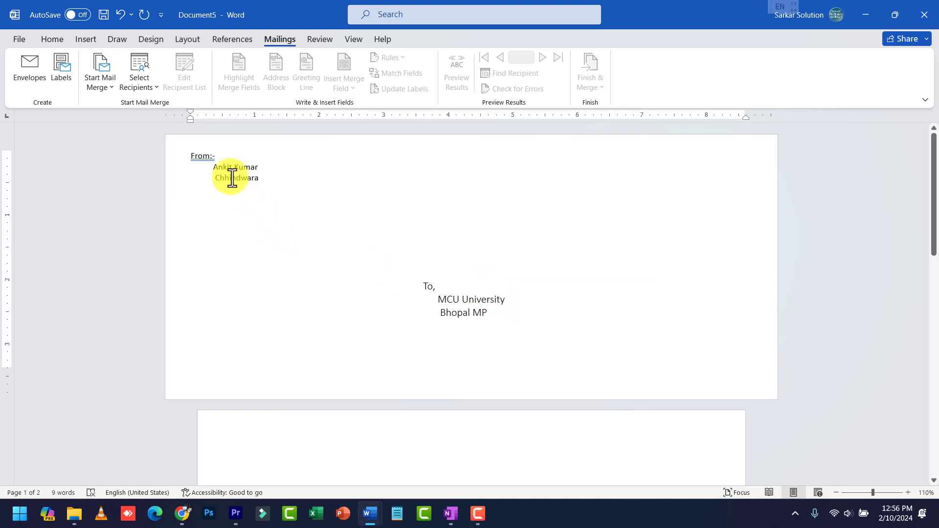
left_click(451, 302)
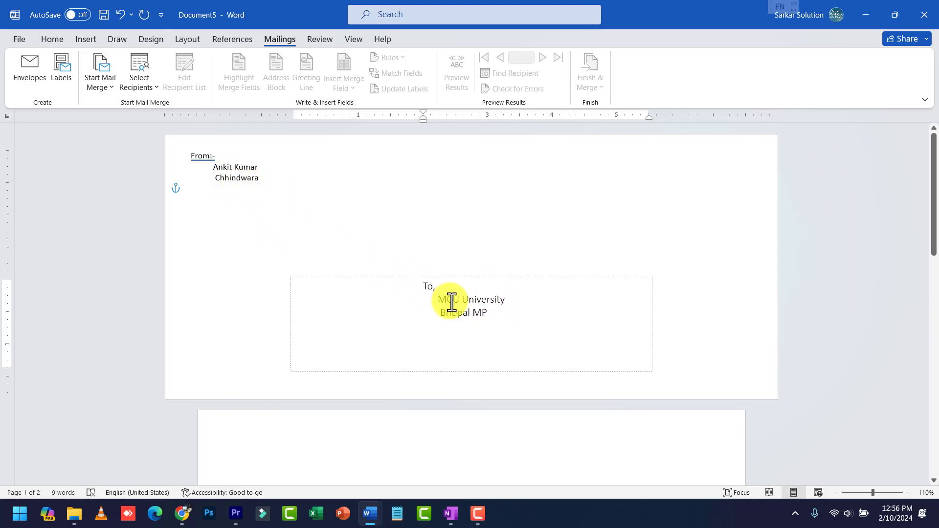
scroll(487, 309, "down", 1)
scroll(488, 313, "down", 5)
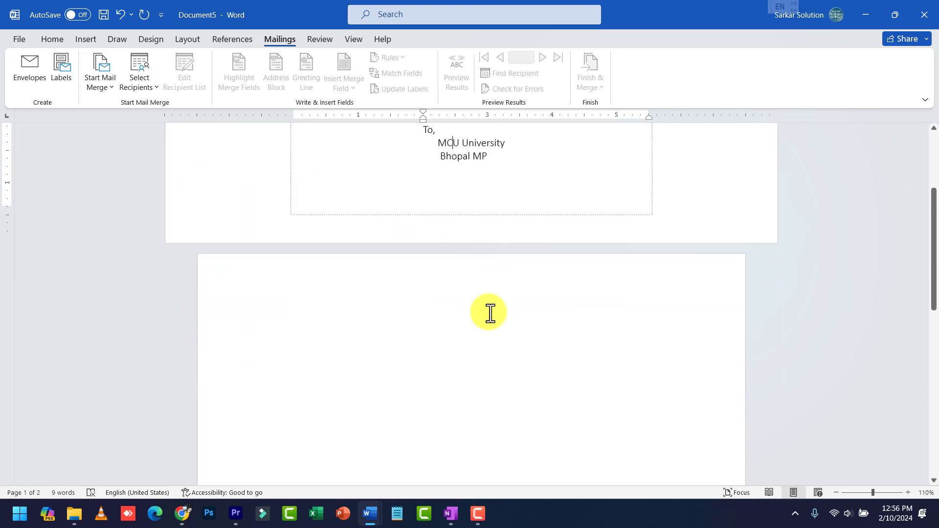
scroll(488, 312, "up", 5)
scroll(458, 360, "down", 4)
left_click(434, 346)
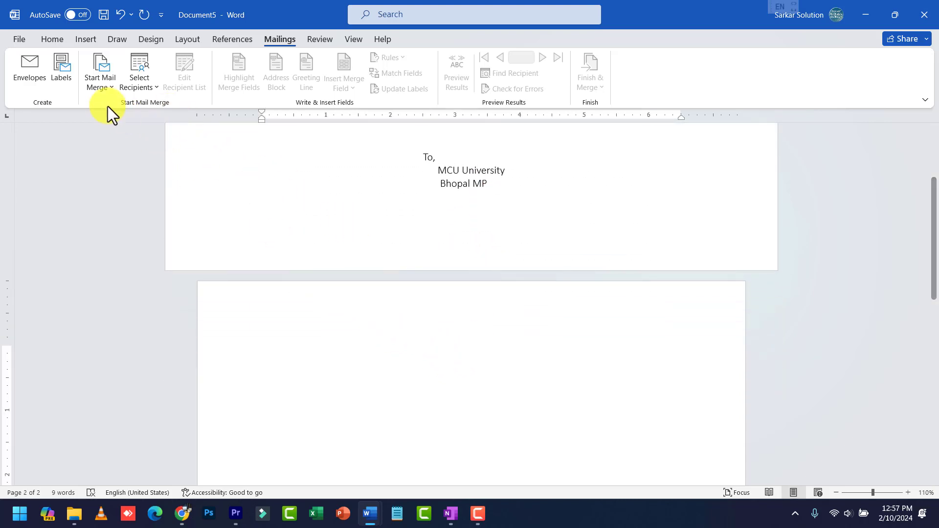
left_click(63, 71)
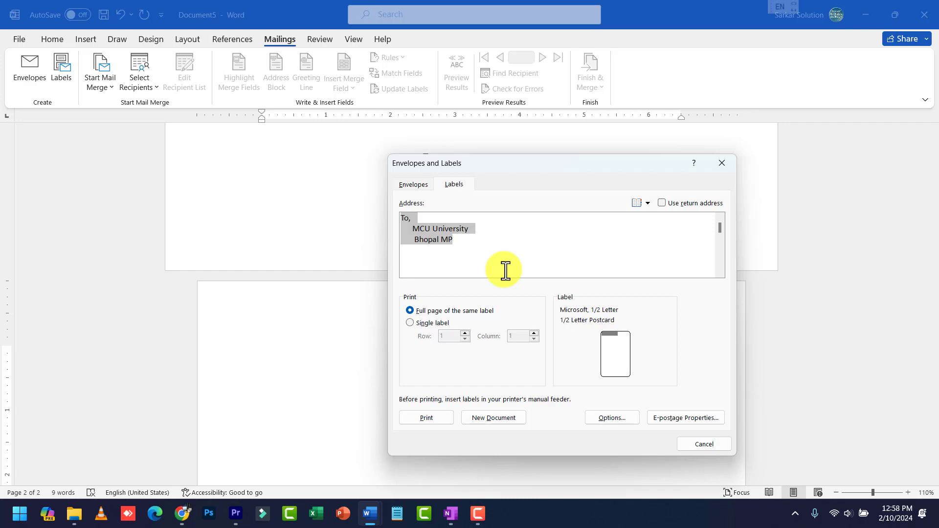
Trim the label address to 'MCU University' and 'Bhopal MP' without indents, keeping Full page of the same label
left_click(486, 235)
left_click(446, 219)
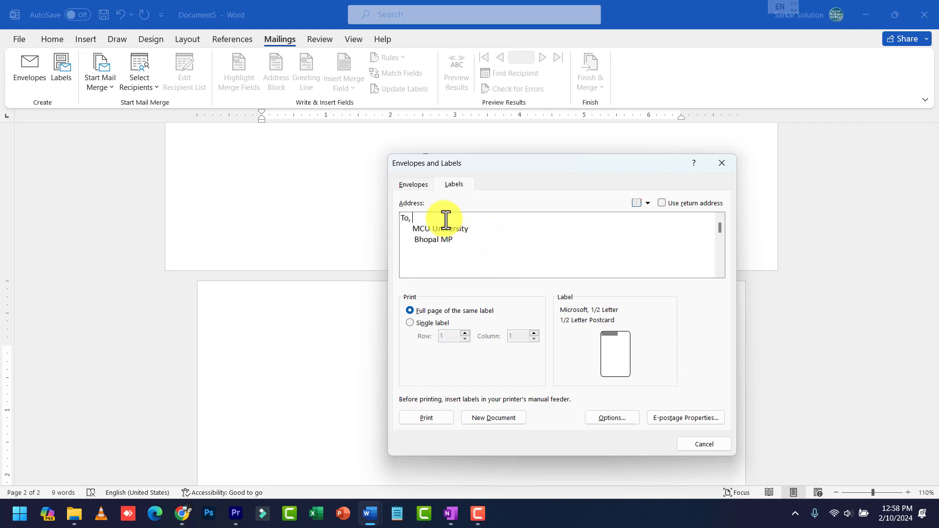
key("BackSpace")
key("BackSpace")
key("BackSpace")
key("Delete")
key("Delete")
key("Delete")
key("Delete")
key("Delete")
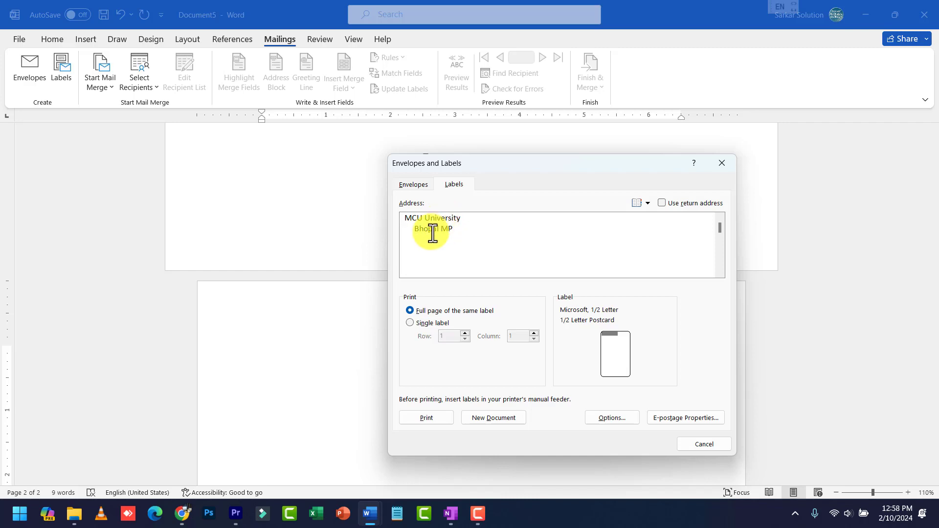
key("Delete")
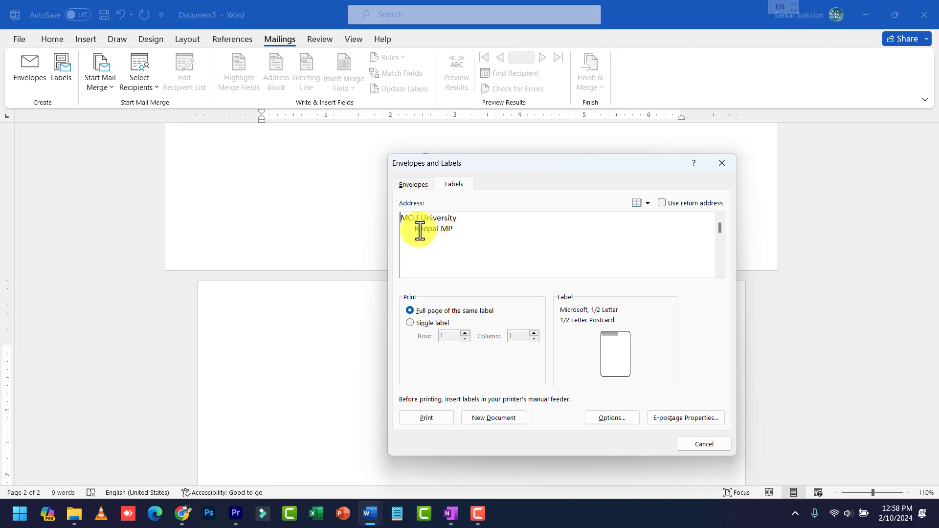
left_click(418, 231)
key("BackSpace")
key("BackSpace")
key("BackSpace")
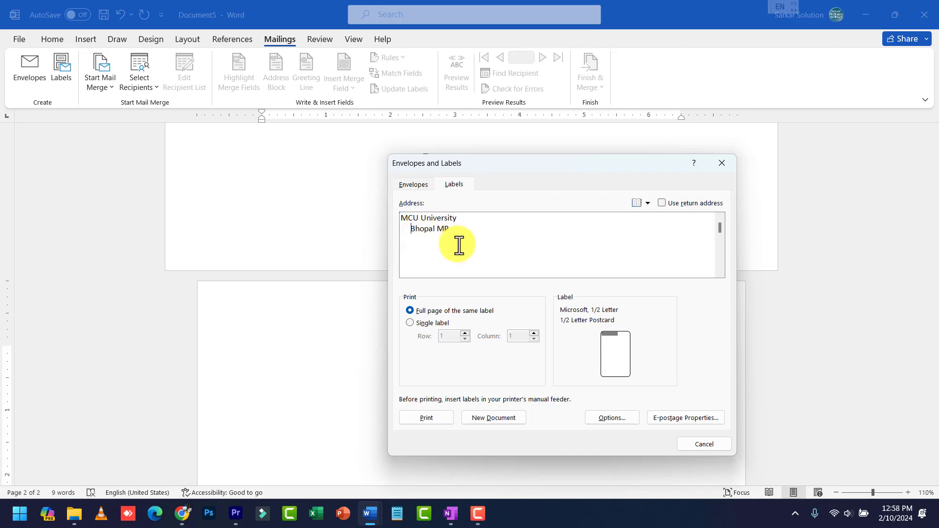
key("BackSpace")
key("BackSpace")
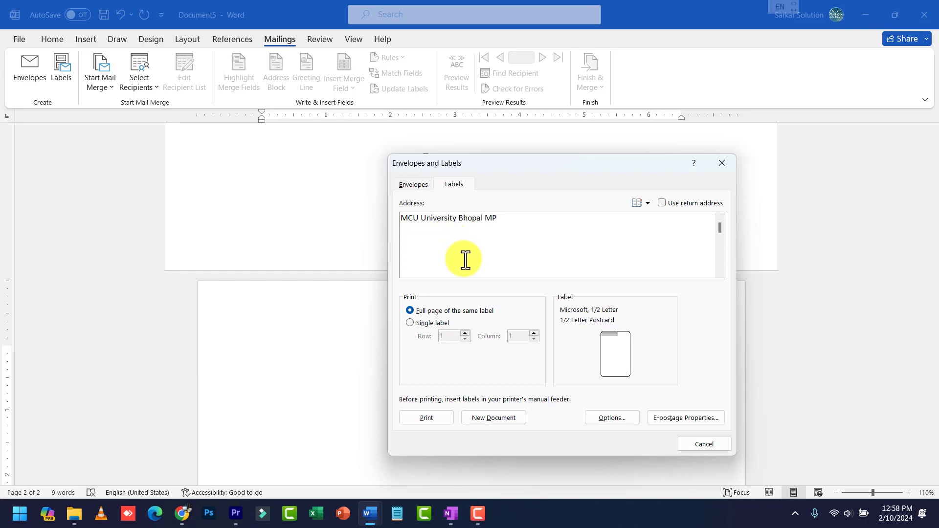
key("Return")
key("Right")
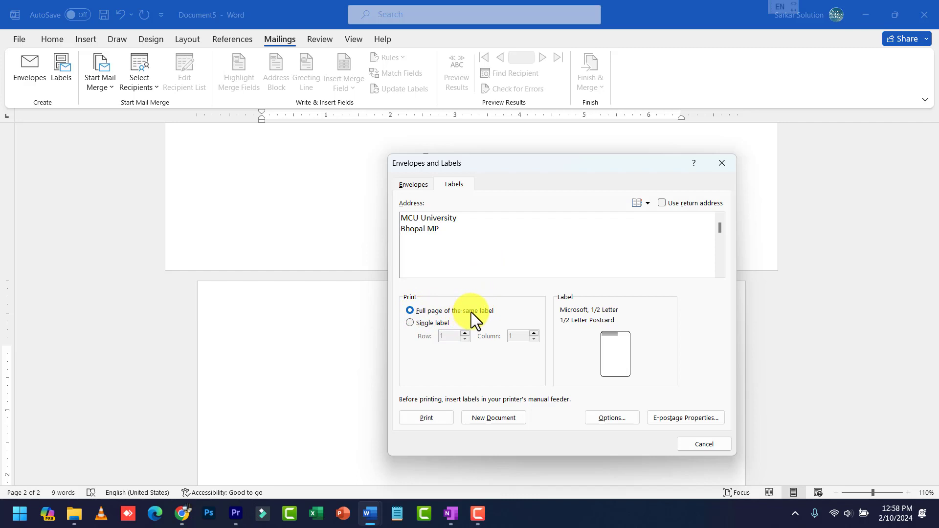
left_click(424, 323)
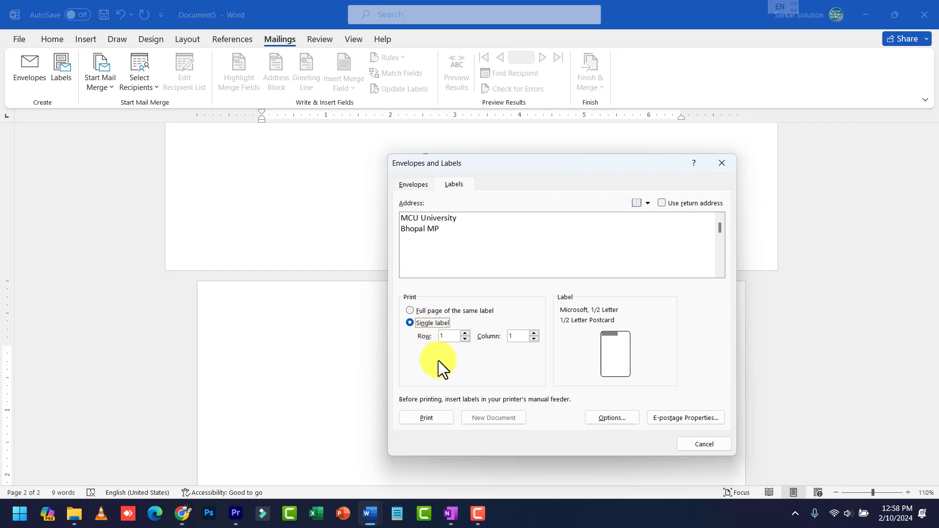
left_click(431, 312)
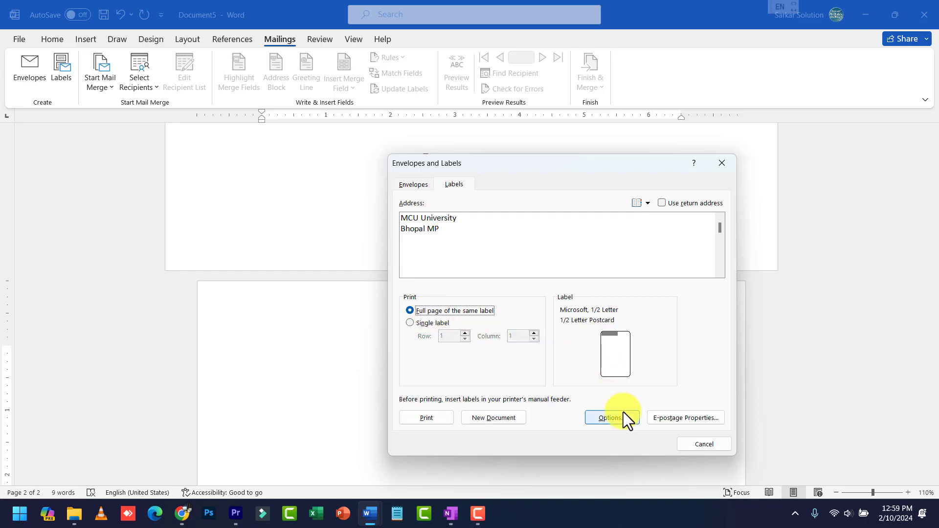
Choose the Microsoft 30 Per Page label product in Label Options and confirm it
left_click(611, 418)
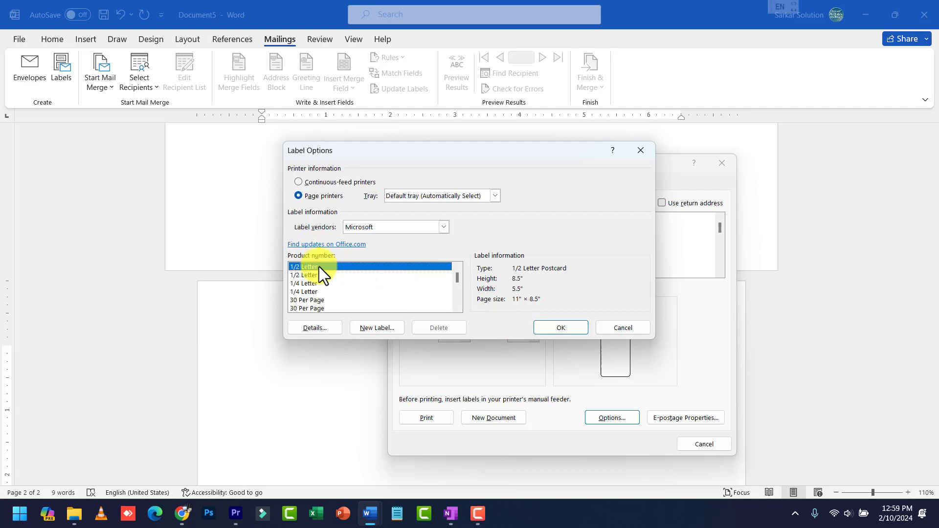
left_click(316, 276)
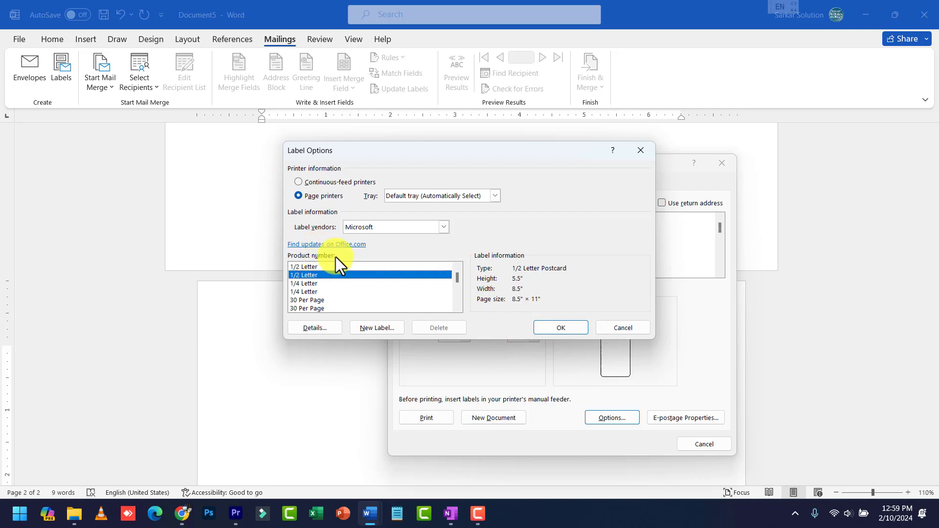
key("Down")
key("Down")
key("Down")
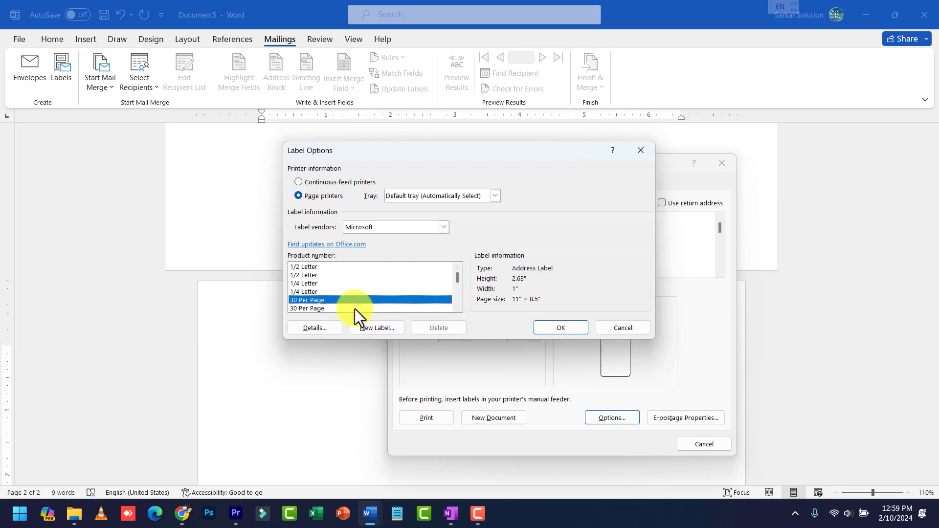
key("Down")
key("Down")
key("Down")
key("Down")
key("Down")
key("Down")
key("Down")
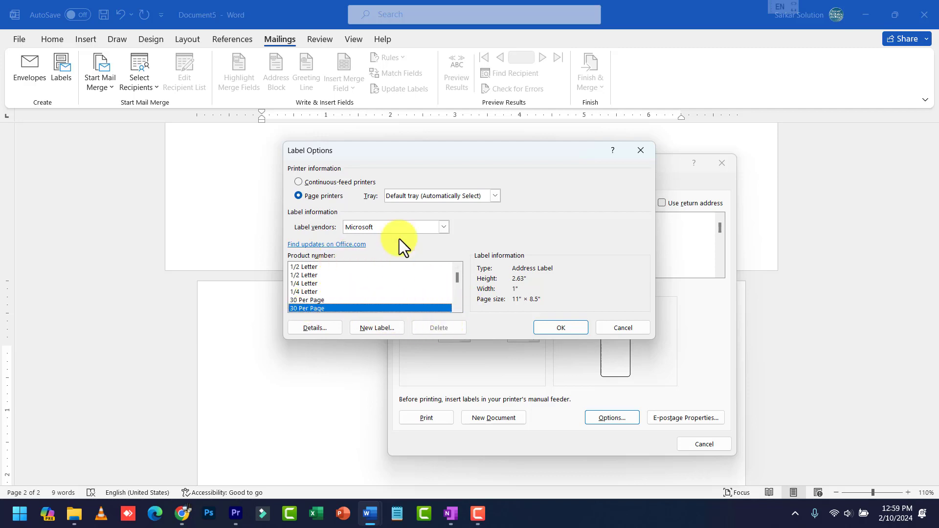
key("Up")
key("Up")
key("Up")
key("Up")
key("Up")
key("Up")
key("Up")
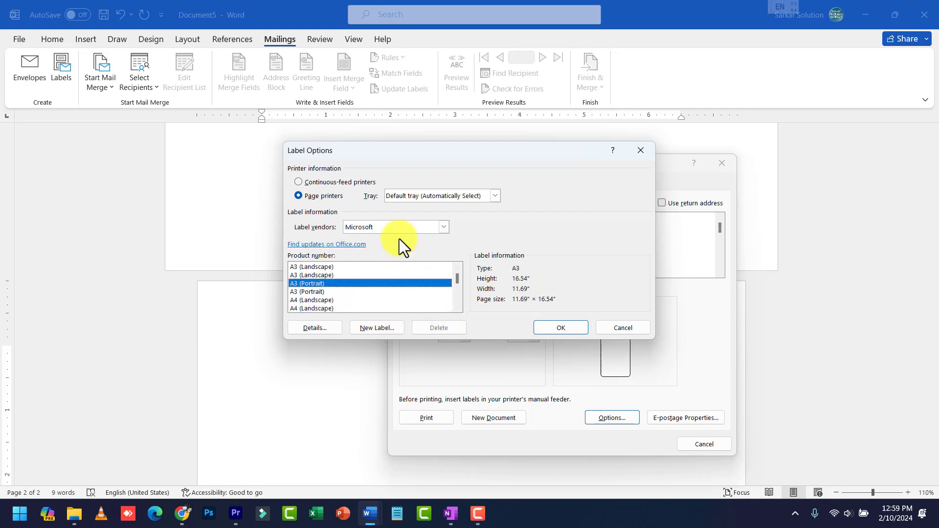
key("Up")
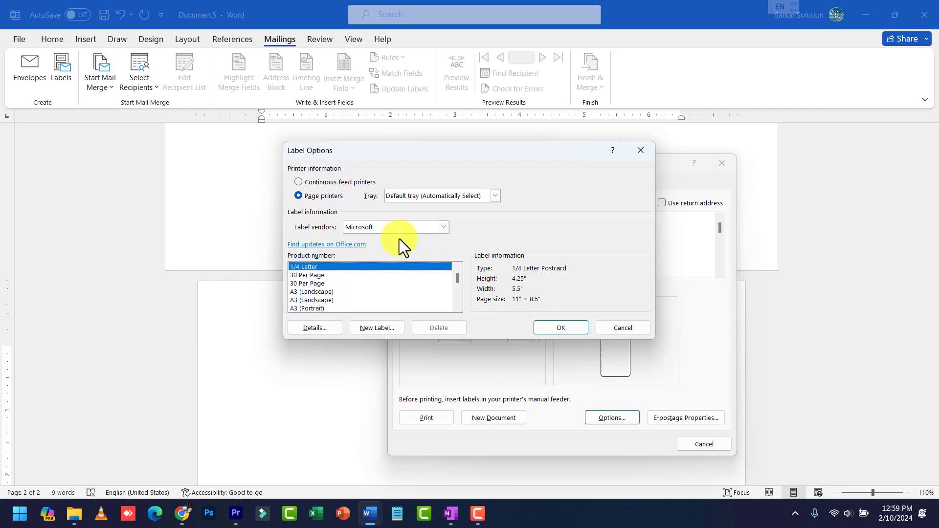
key("Down")
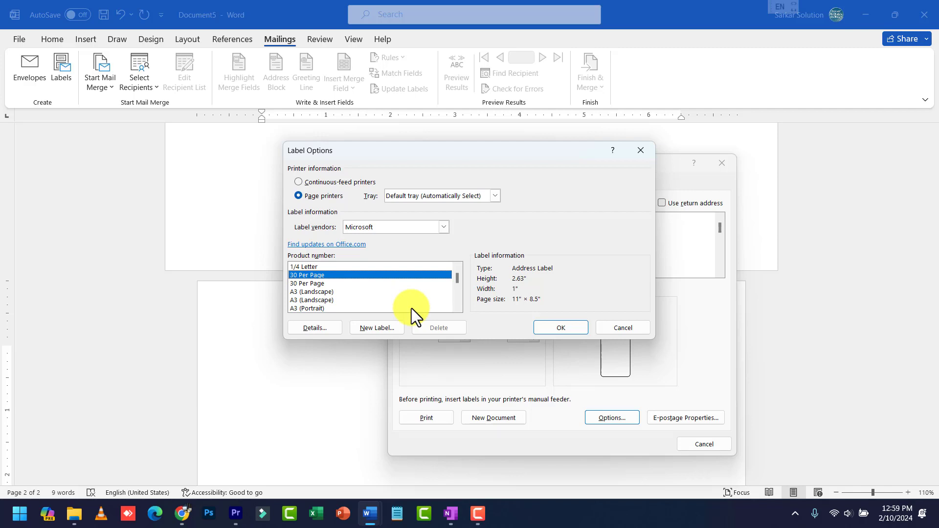
left_click(548, 327)
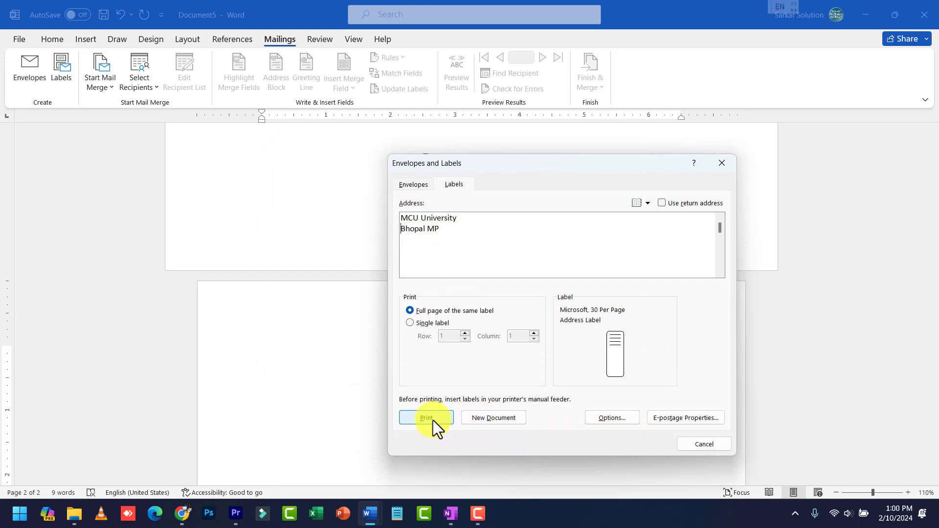
Generate Labels6 with 30 MCU University Bhopal MP labels and check a few label cells
left_click(479, 416)
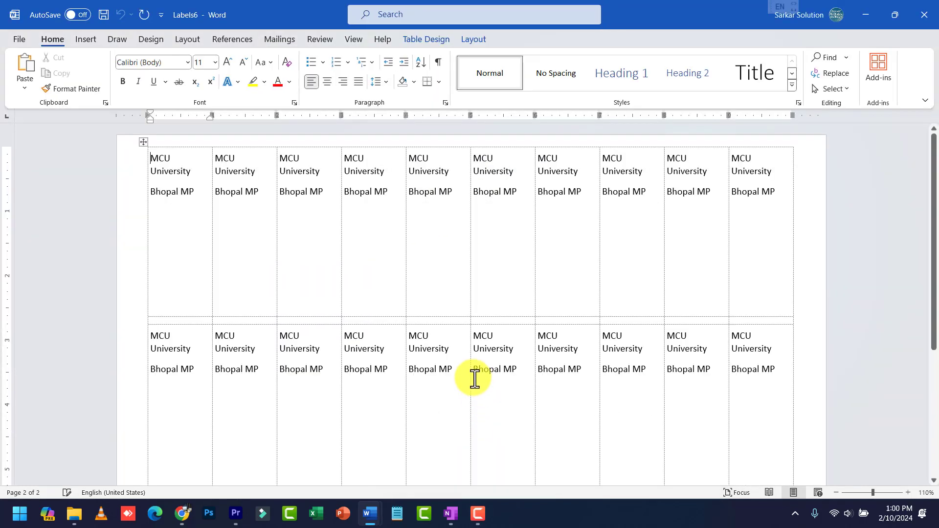
scroll(477, 360, "down", 3)
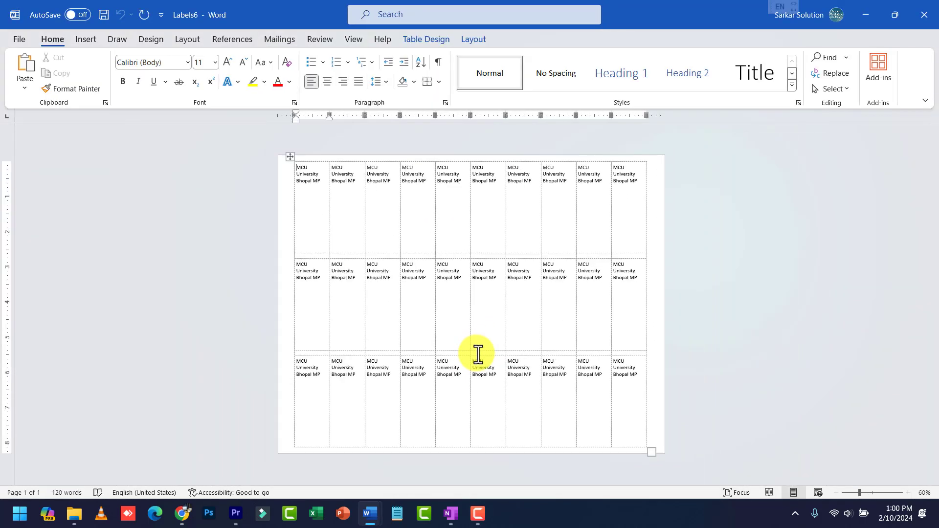
scroll(478, 353, "up", 1)
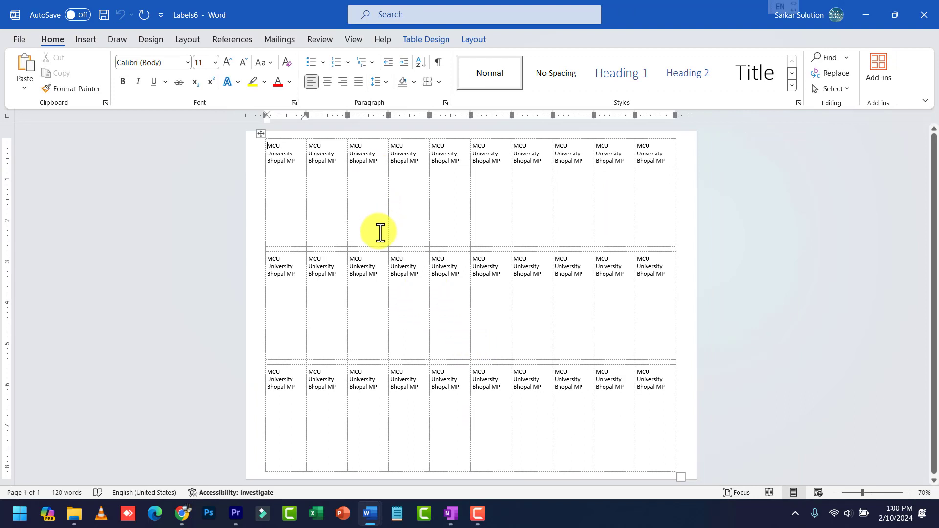
left_click(414, 161)
left_click(468, 168)
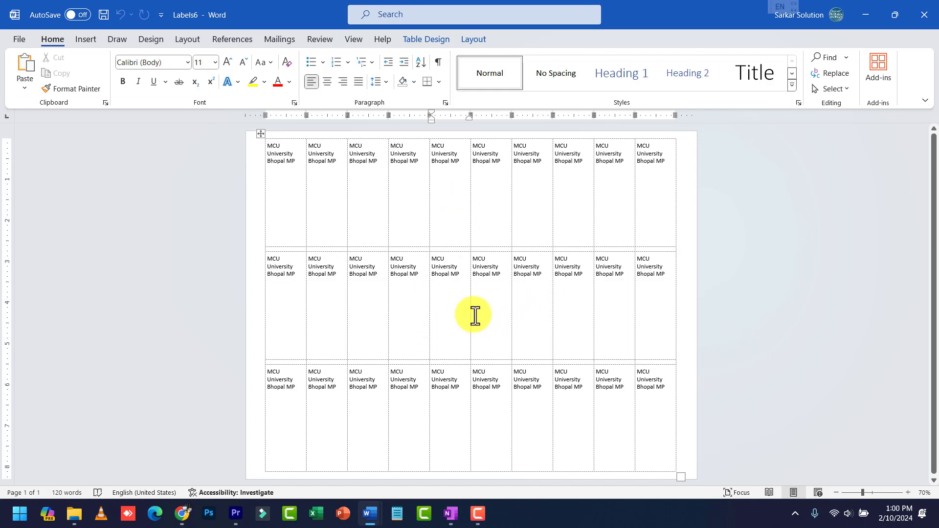
right_click(489, 273)
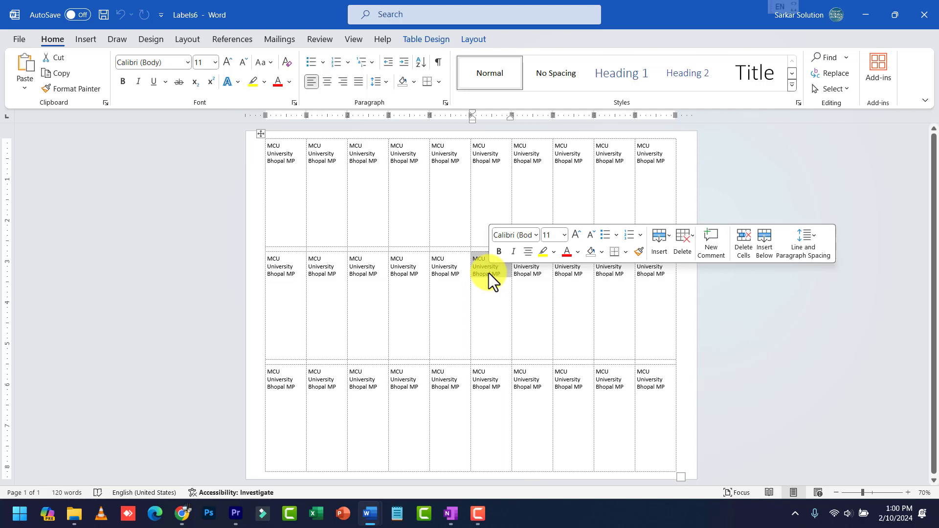
left_click(473, 257)
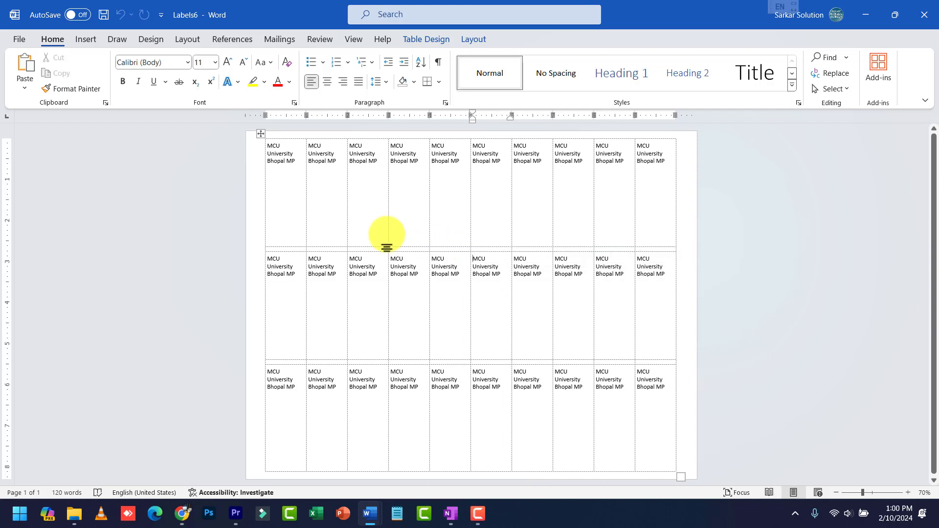
left_click(274, 40)
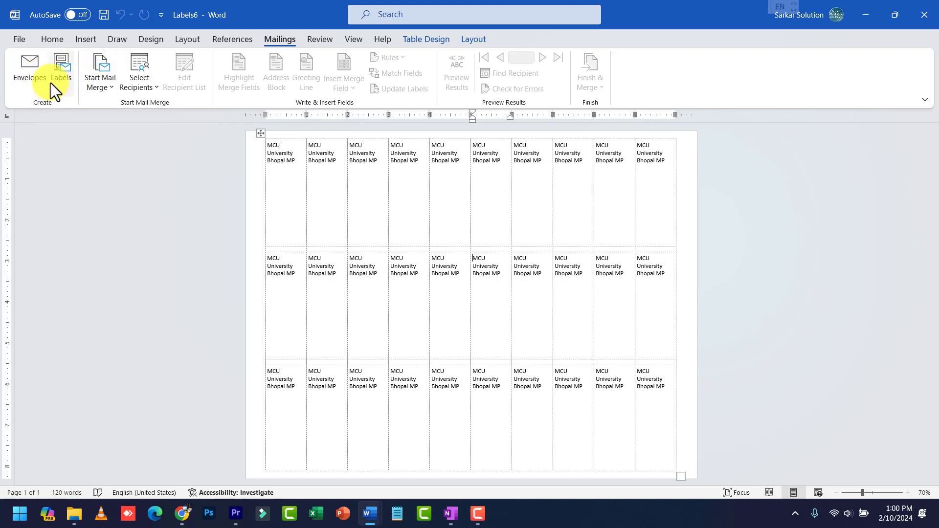
Launch the Step-by-Step Mail Merge Wizard and click Next through to Select recipients
left_click(96, 84)
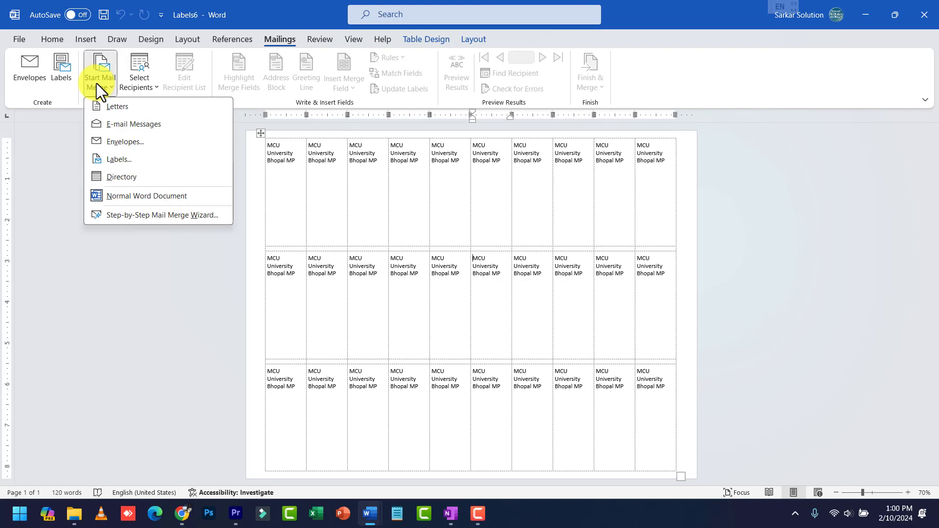
left_click(143, 217)
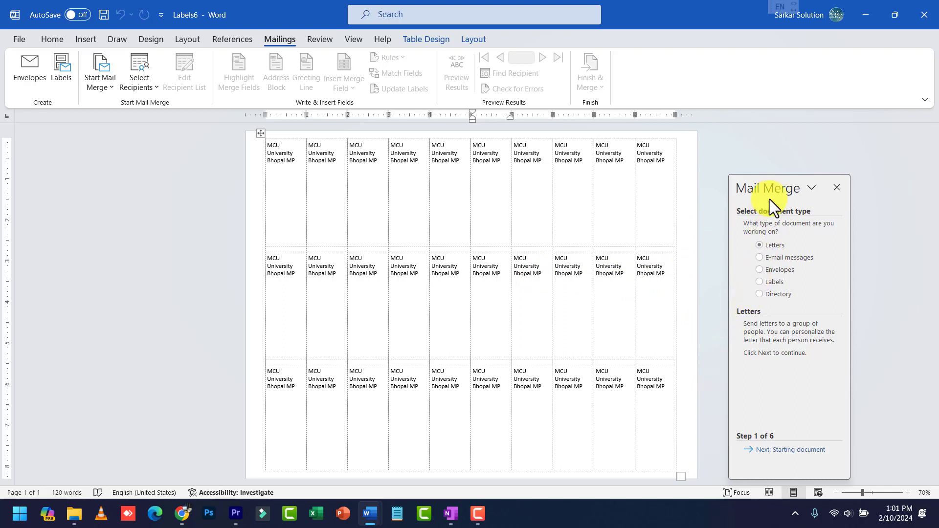
left_click_drag(772, 182, 761, 153)
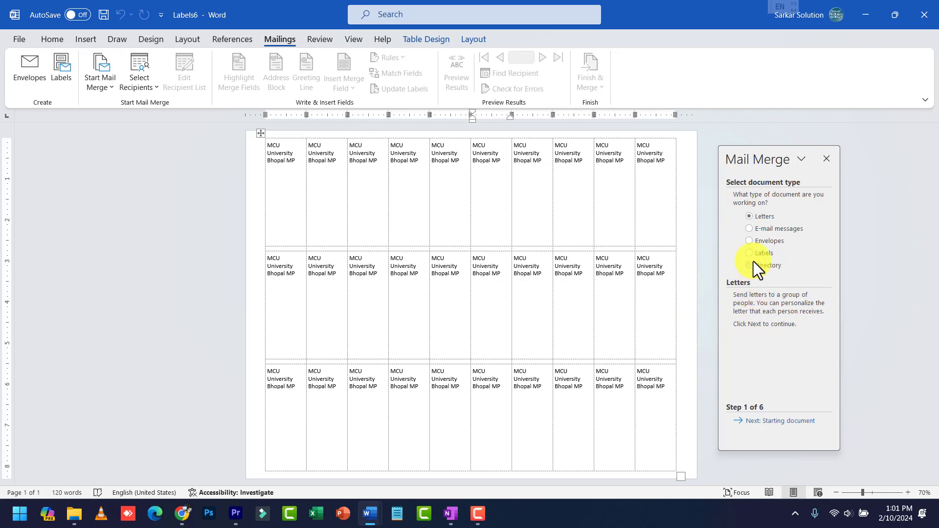
left_click(778, 421)
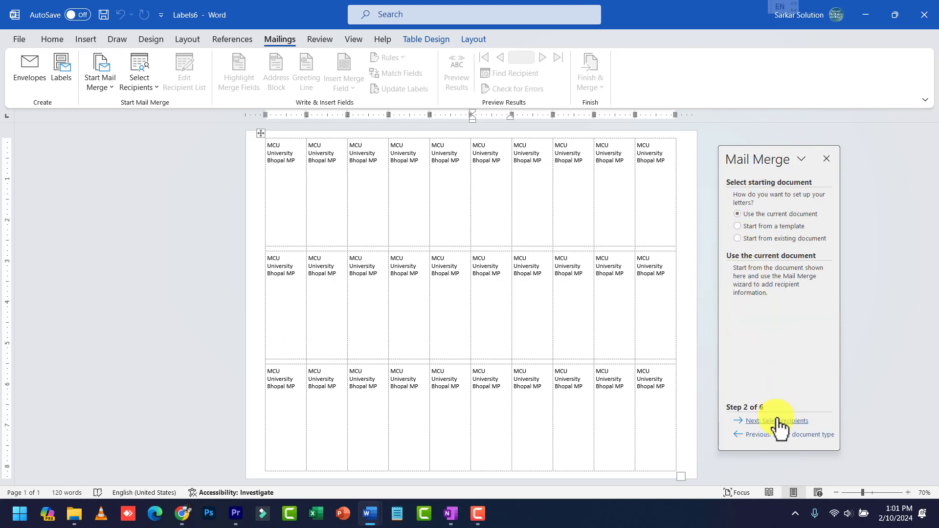
left_click(777, 421)
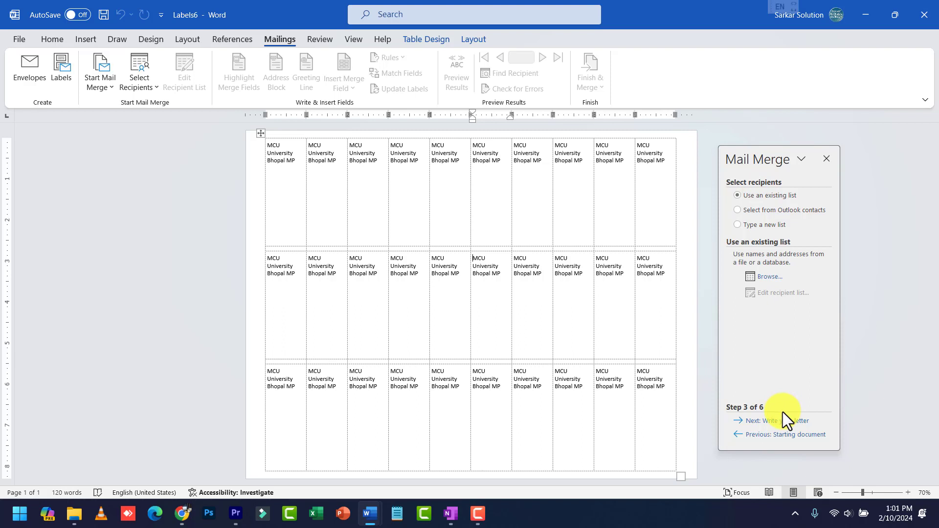
Attach the five-person mylist recipient list from drive D: to the merge
left_click(769, 277)
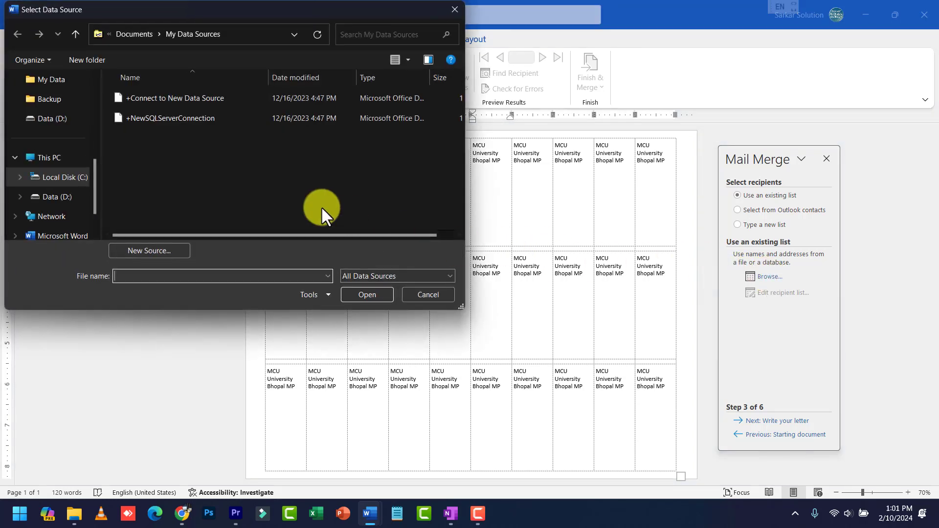
left_click(89, 177)
left_click(75, 195)
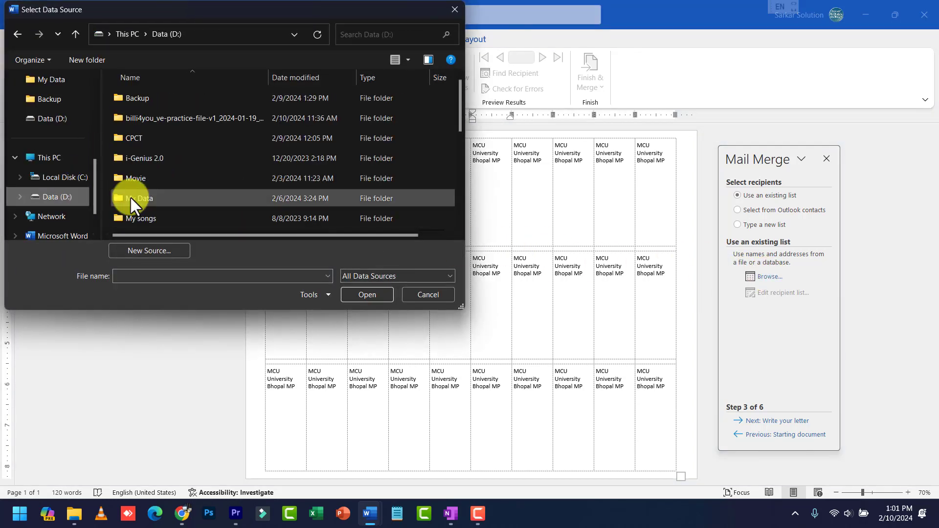
scroll(205, 198, "down", 5)
scroll(204, 198, "down", 2)
double_click(134, 206)
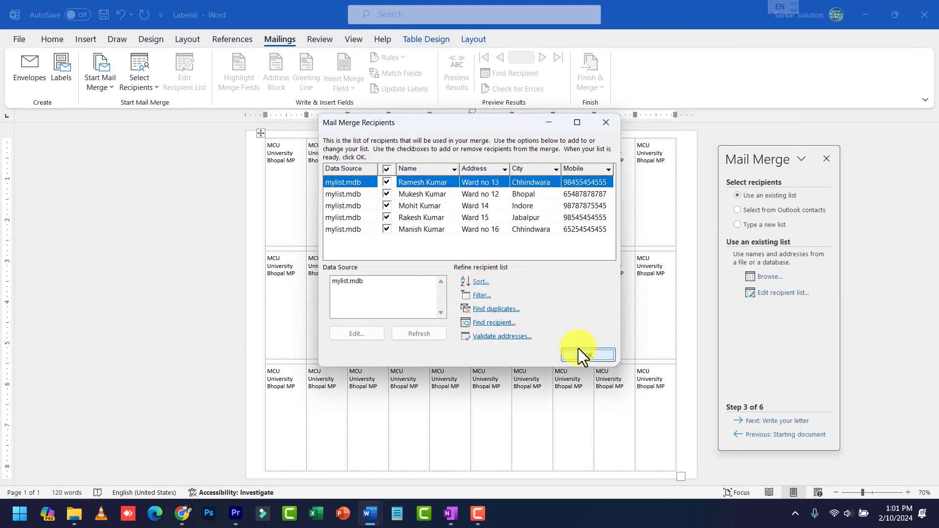
left_click(578, 348)
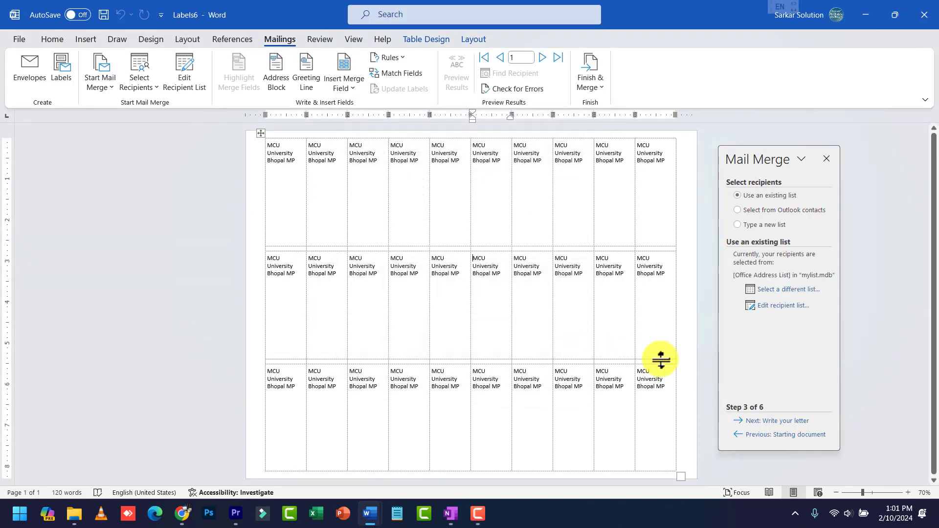
Advance the wizard through arranging and previewing the labels toward completing the merge
left_click(788, 422)
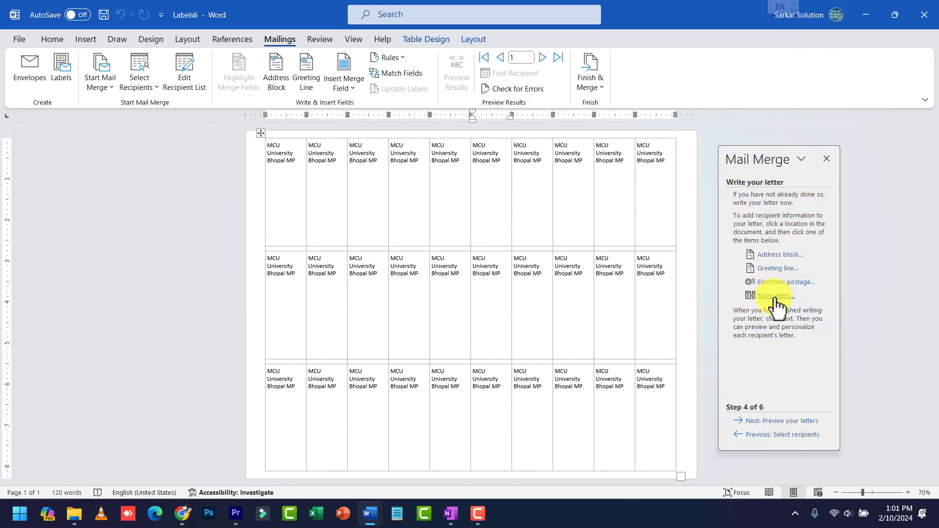
left_click(799, 422)
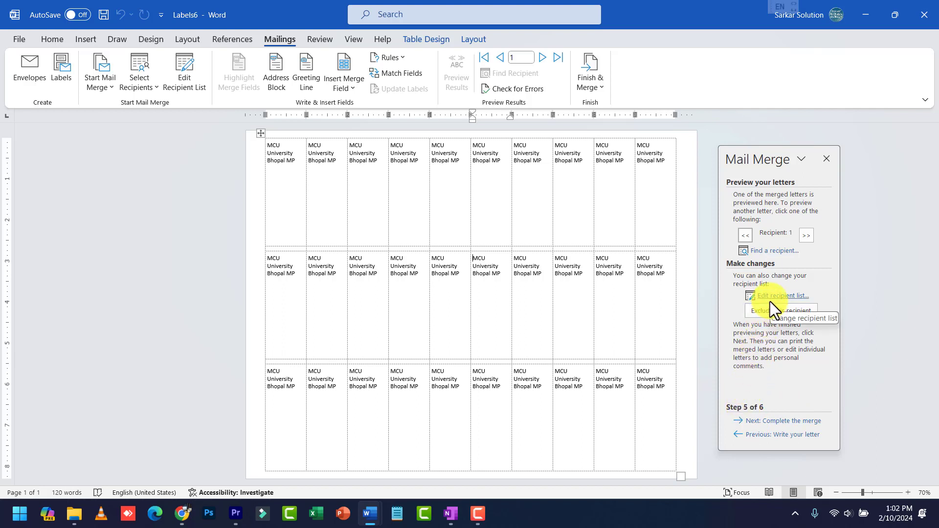
left_click(785, 421)
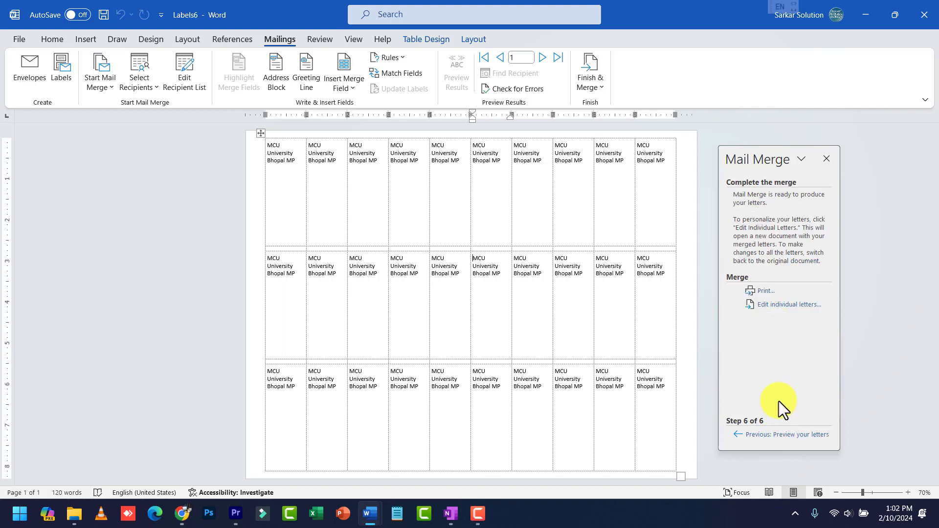